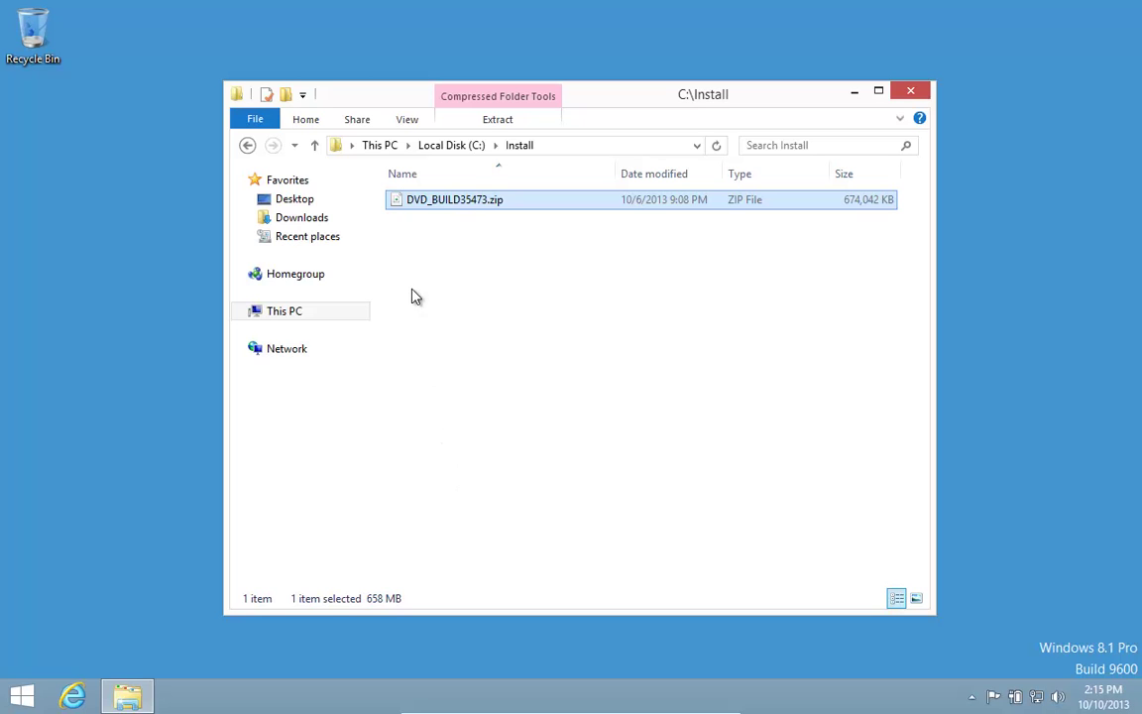
- Extract DVD_BUILD35473.zip into its own DVD_BUILD35473 folder and open the extracted folder
{"action": "right_click", "coordinate": [446, 205]}
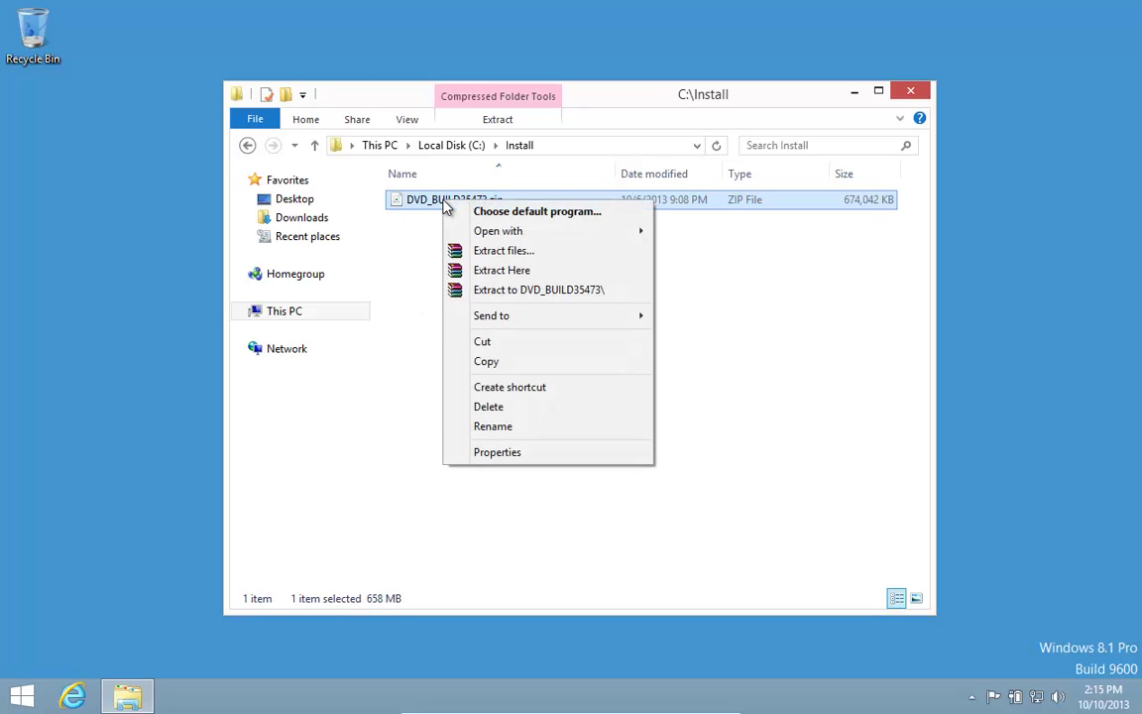
{"action": "left_click", "coordinate": [503, 290]}
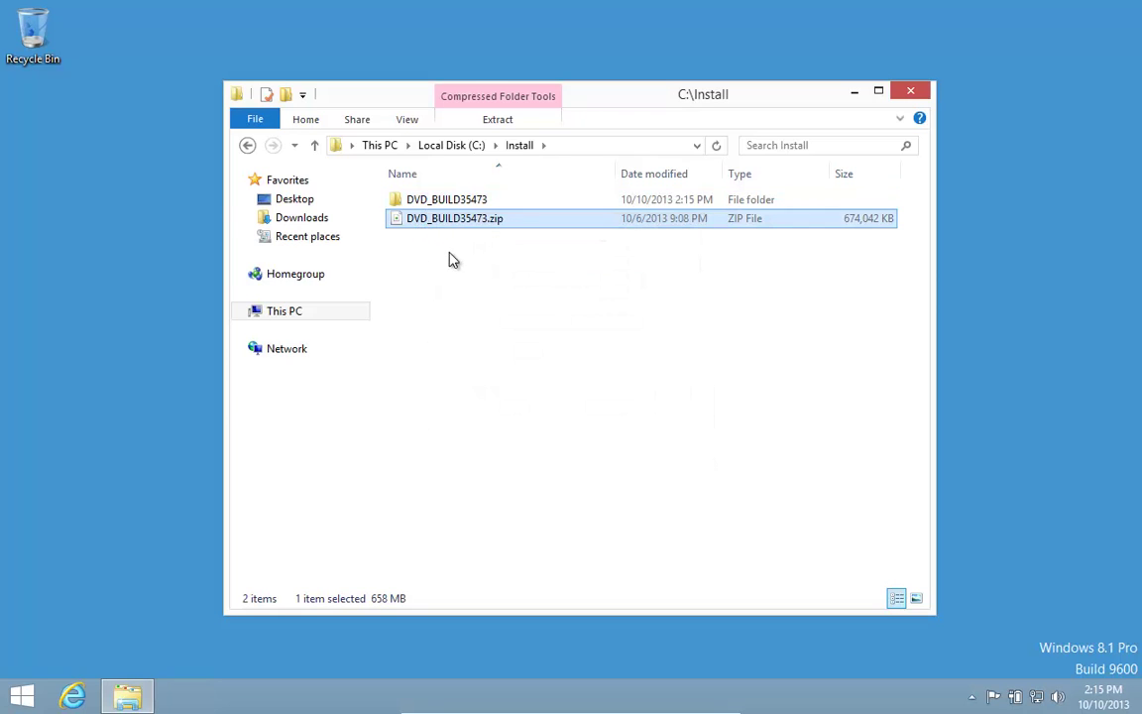
{"action": "left_click", "coordinate": [429, 201]}
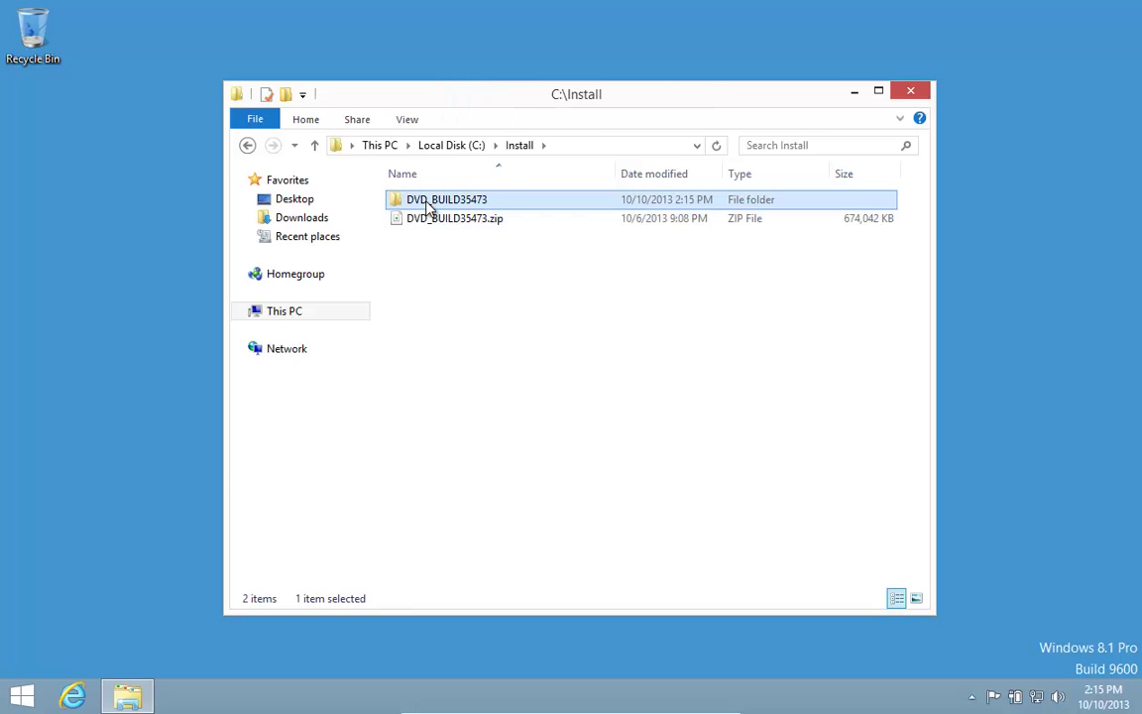
{"action": "left_click", "coordinate": [429, 201]}
{"action": "double_click", "coordinate": [396, 203]}
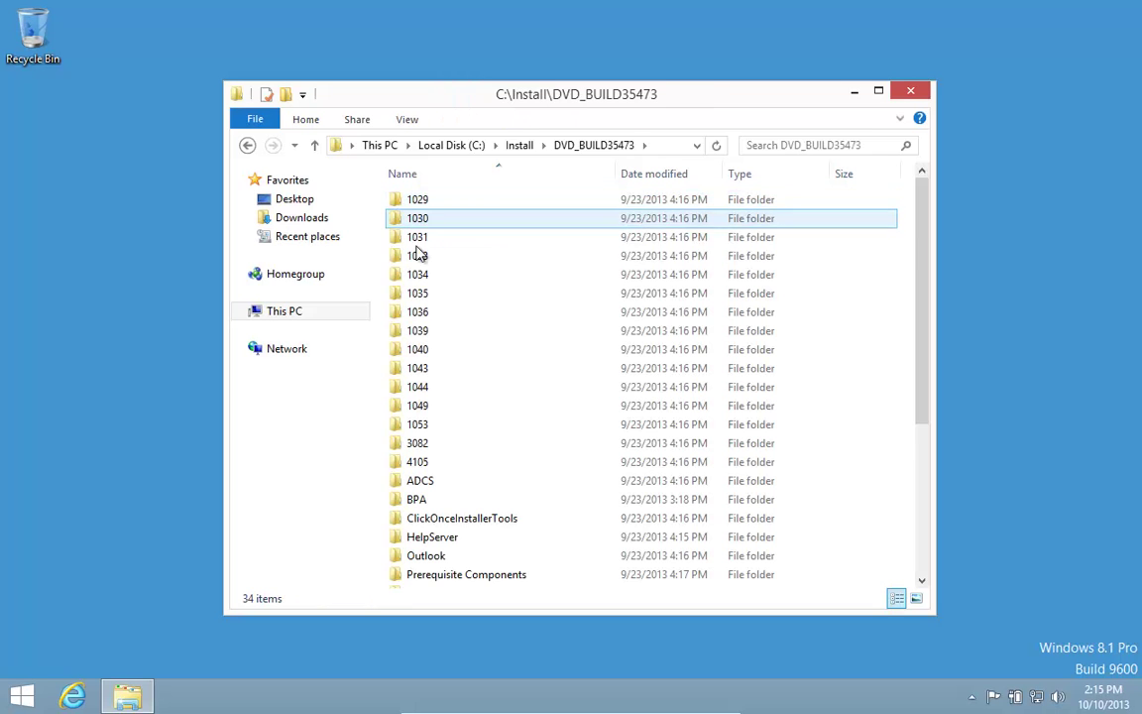
{"action": "key", "text": "End"}
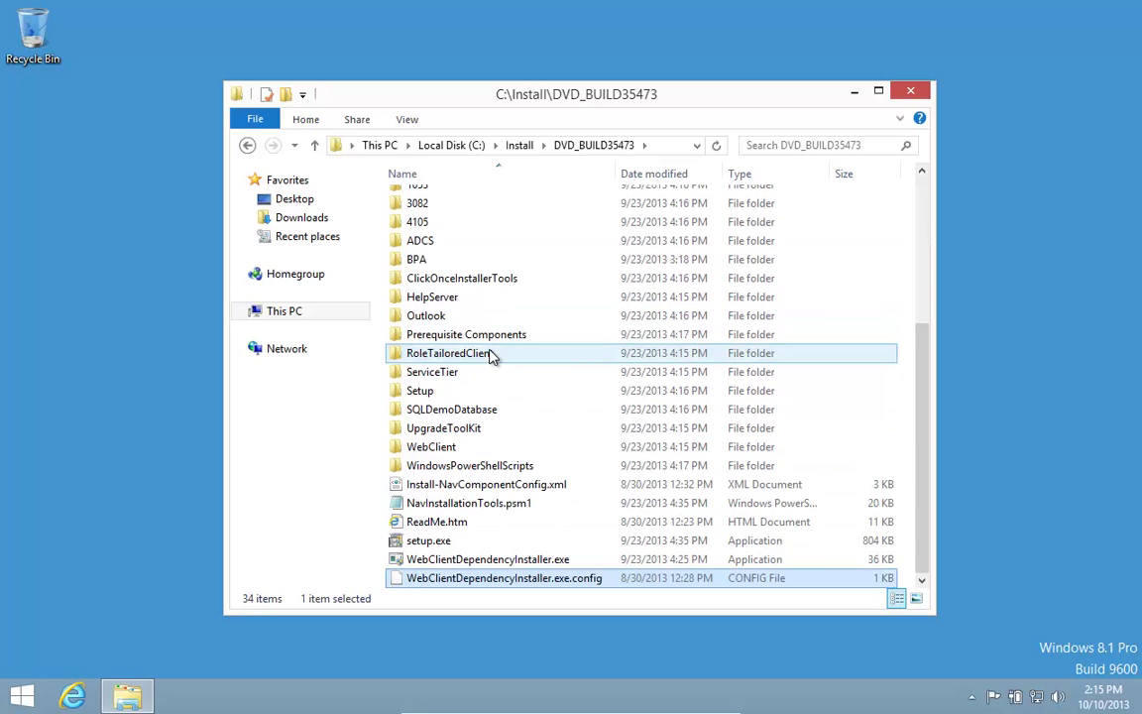
{"action": "key", "text": "Up"}
{"action": "key", "text": "Up"}
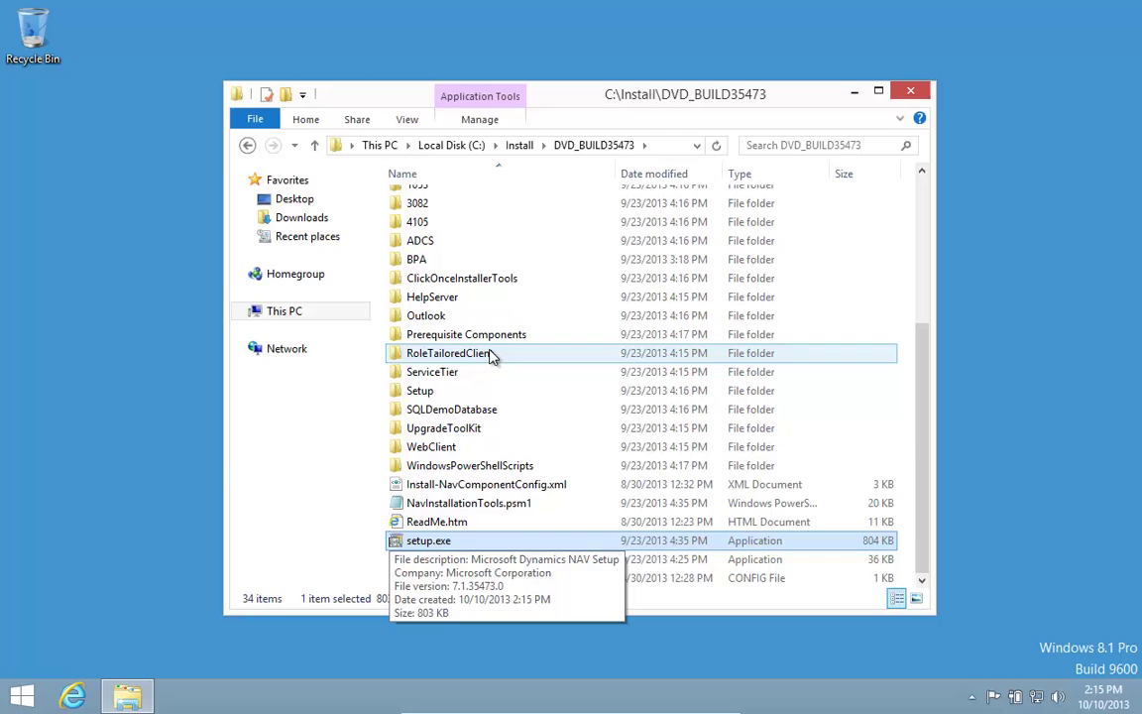
{"action": "key", "text": "Return"}
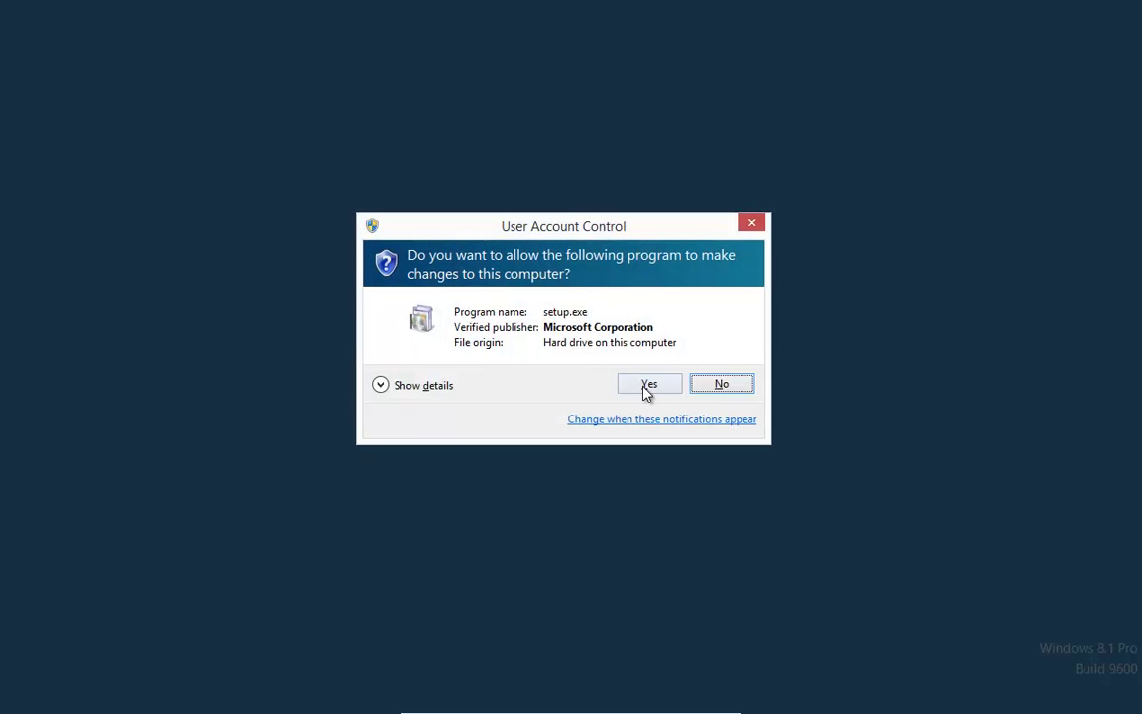
{"action": "left_click", "coordinate": [649, 388]}
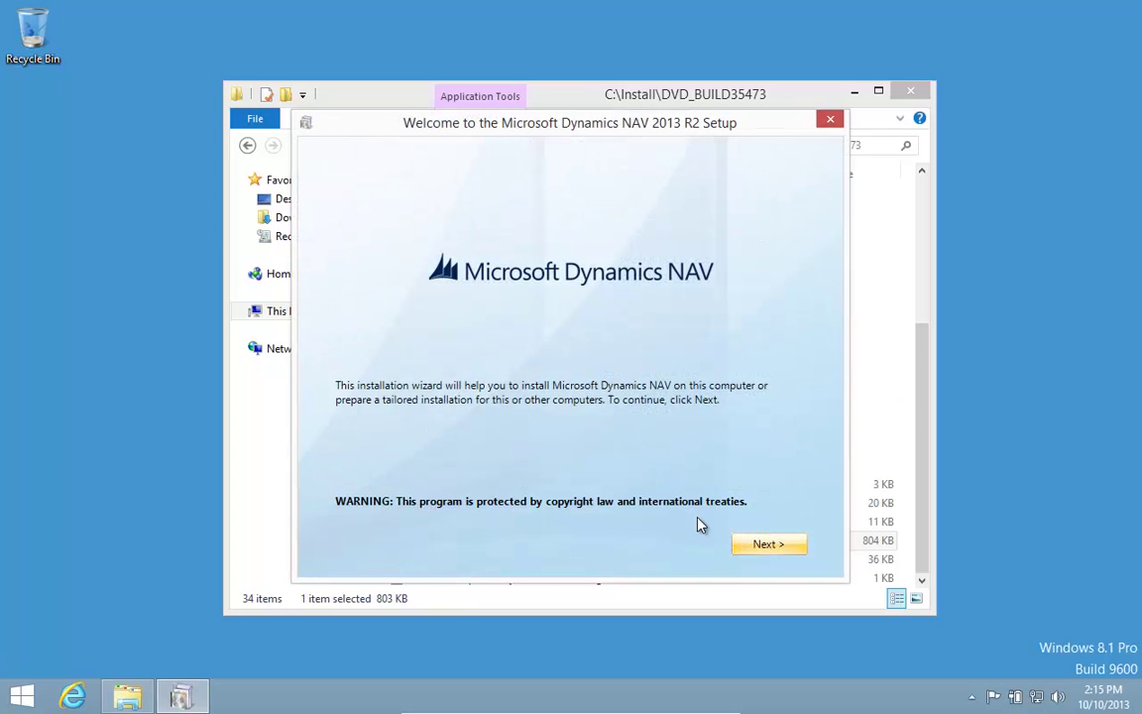
{"action": "left_click", "coordinate": [769, 545]}
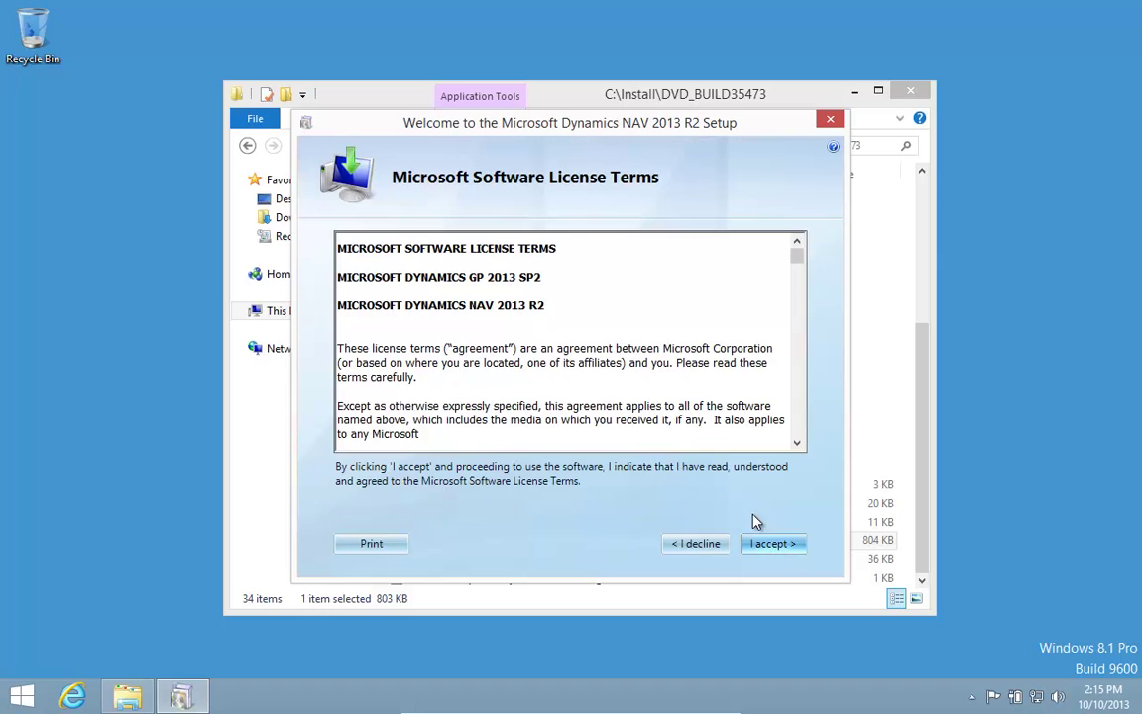
{"action": "left_click", "coordinate": [779, 546]}
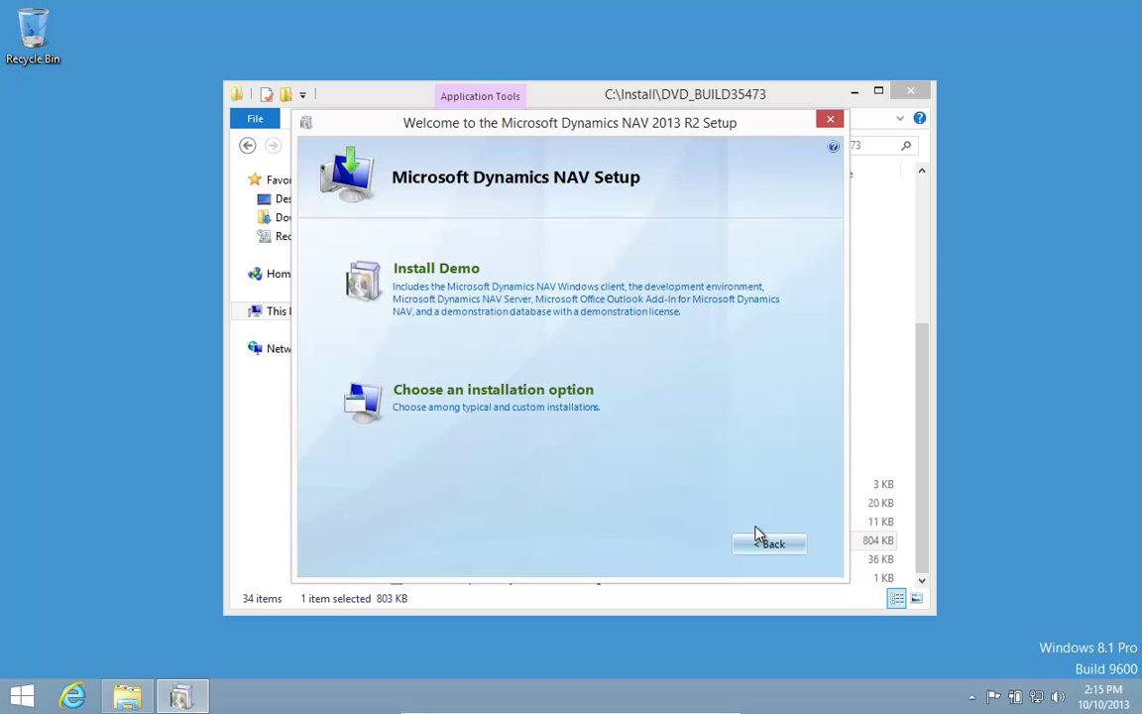
{"action": "left_click", "coordinate": [830, 119]}
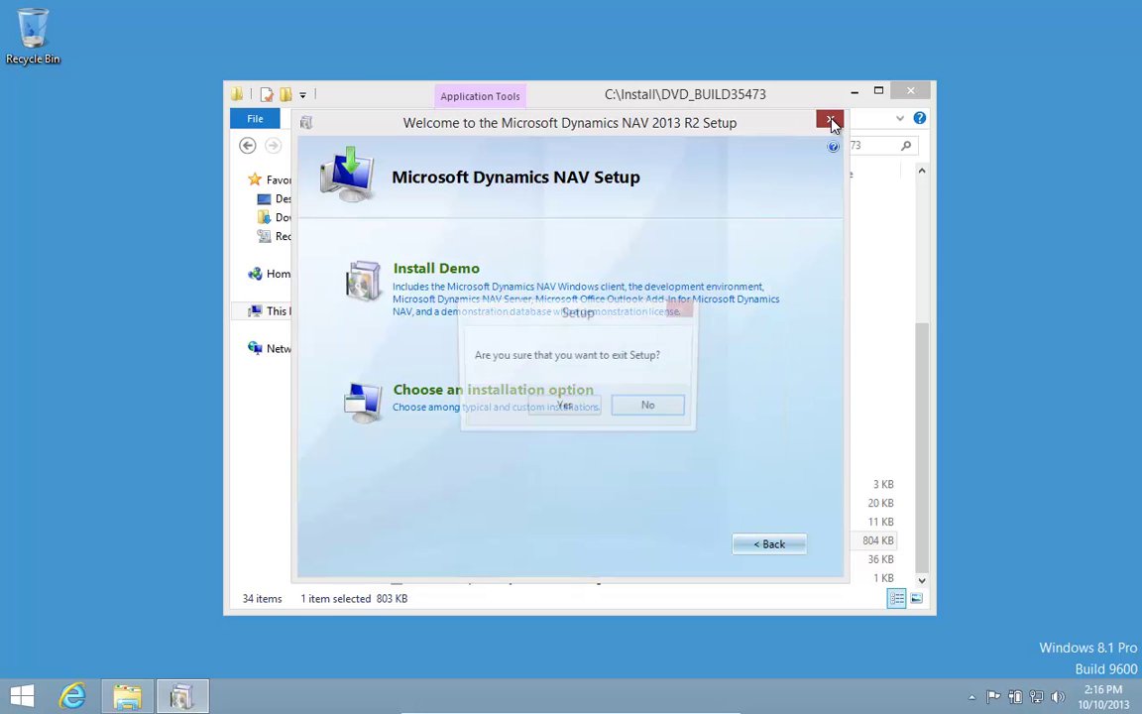
{"action": "left_click", "coordinate": [561, 409]}
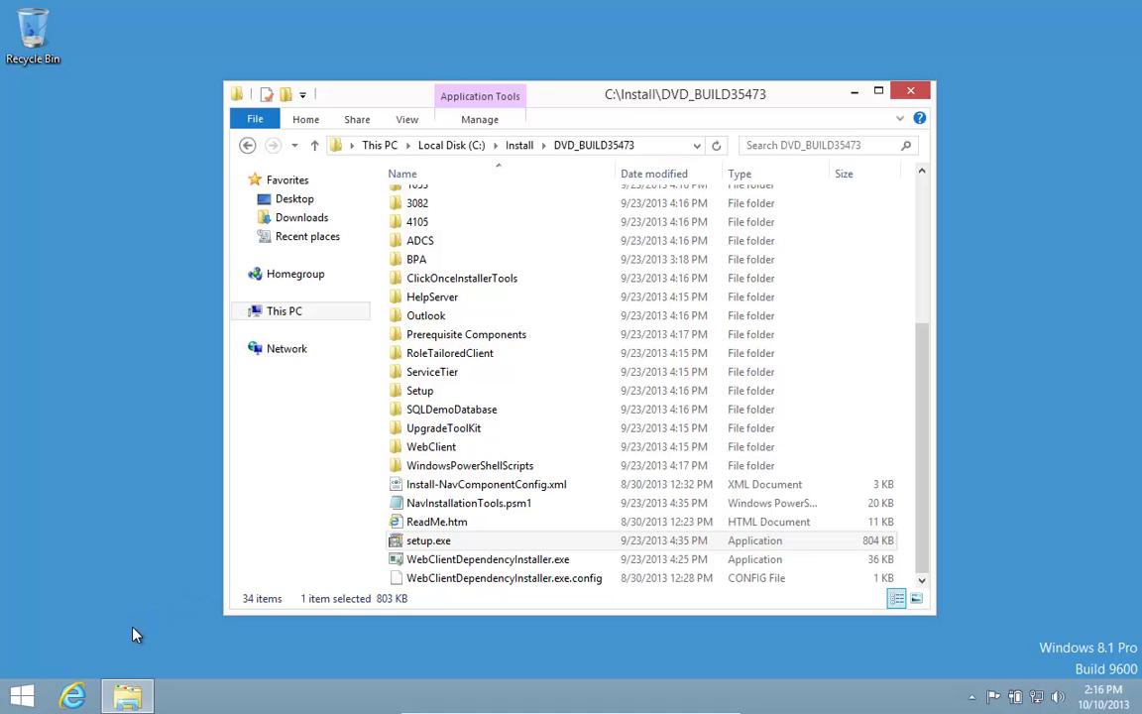
- Search Windows for "add remove" and open the Add or remove programs settings
{"action": "key", "text": "super"}
{"action": "type", "text": "add"}
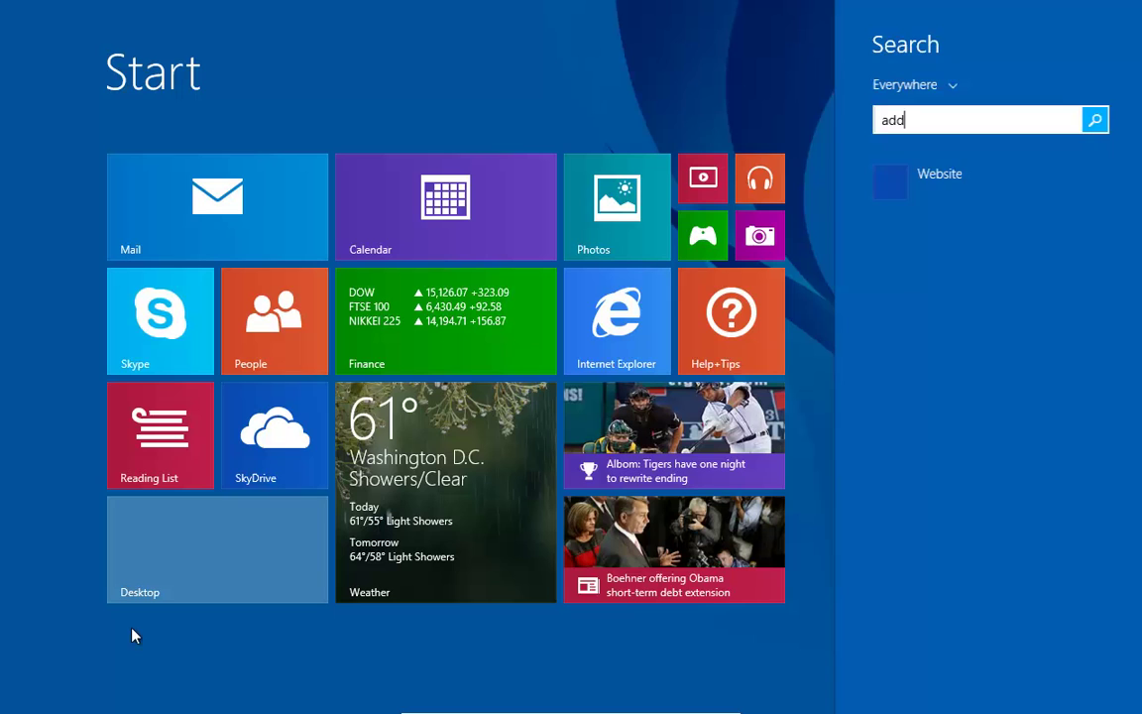
{"action": "type", "text": " remove"}
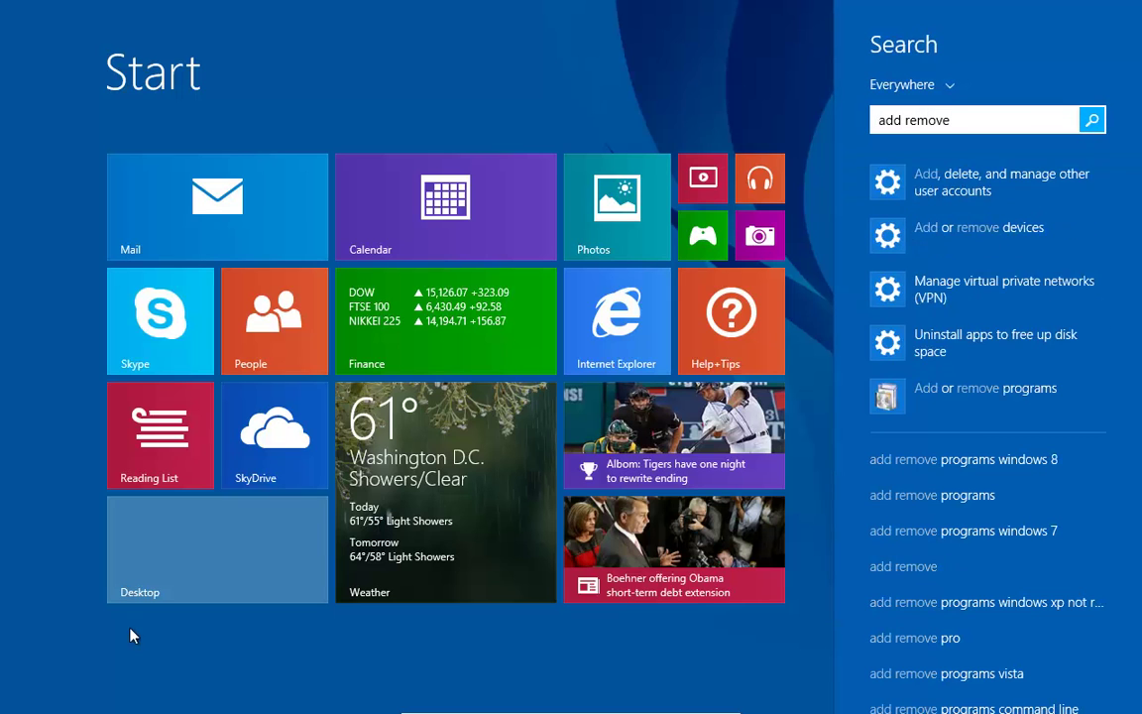
{"action": "left_click", "coordinate": [1028, 389]}
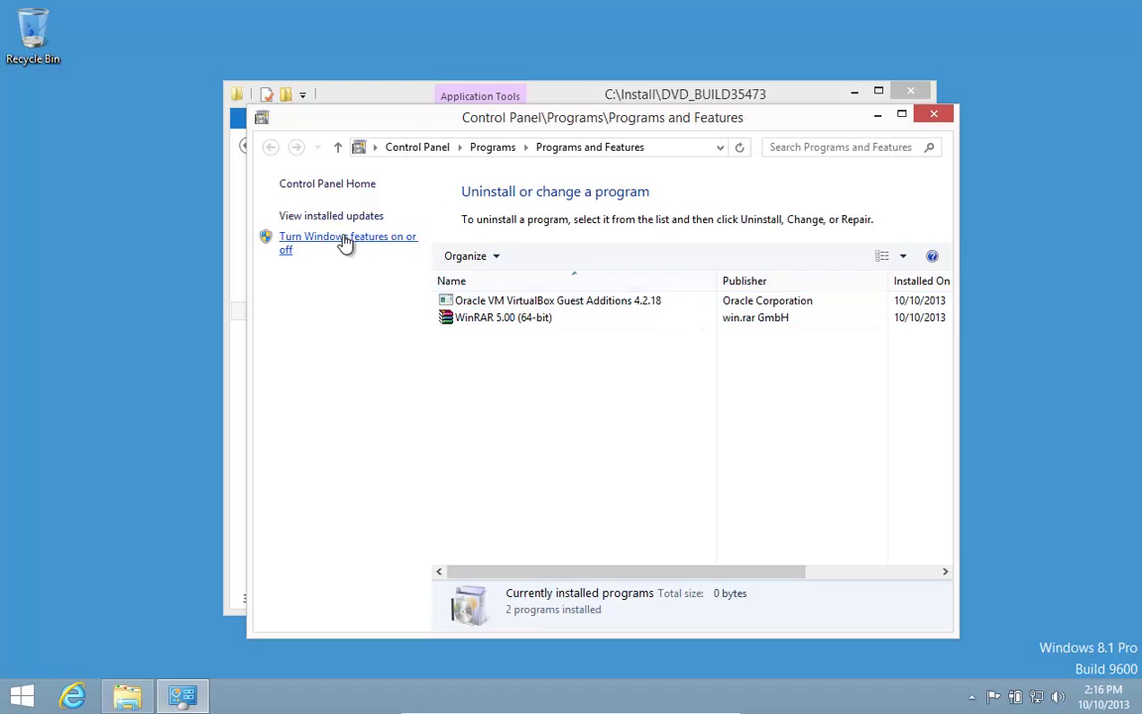
- Turn on the .NET Framework 3.5 Windows feature, downloading the required files from Windows Update
{"action": "left_click", "coordinate": [342, 243]}
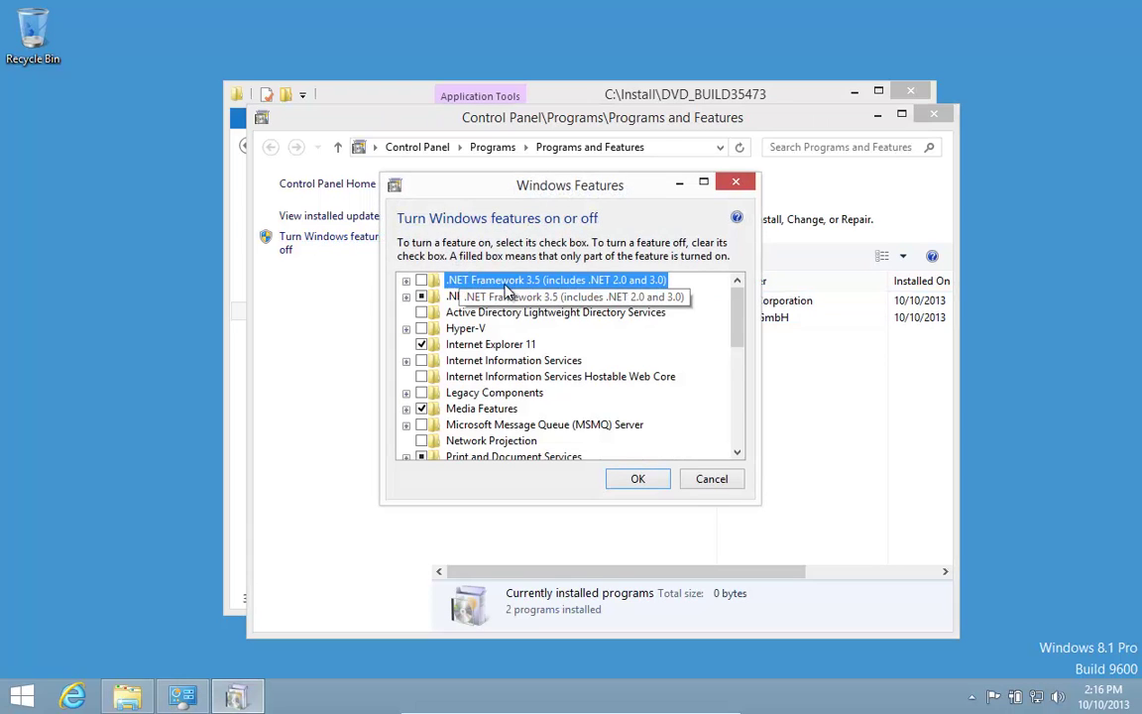
{"action": "left_click", "coordinate": [640, 483]}
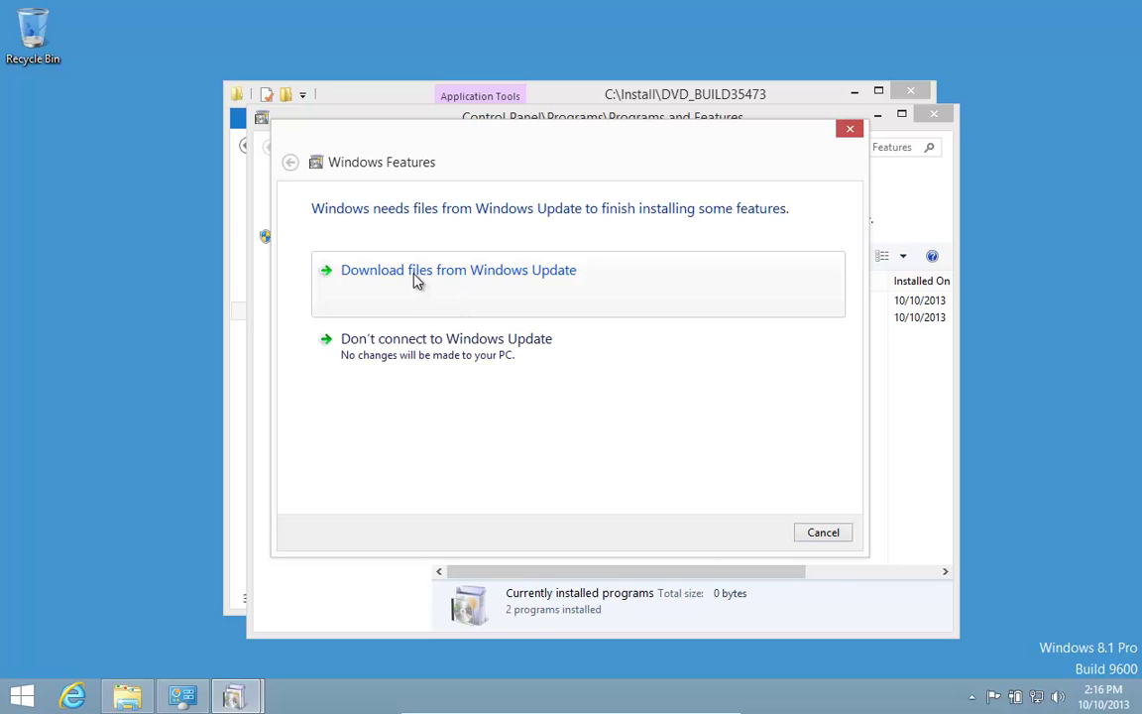
{"action": "left_click", "coordinate": [417, 280]}
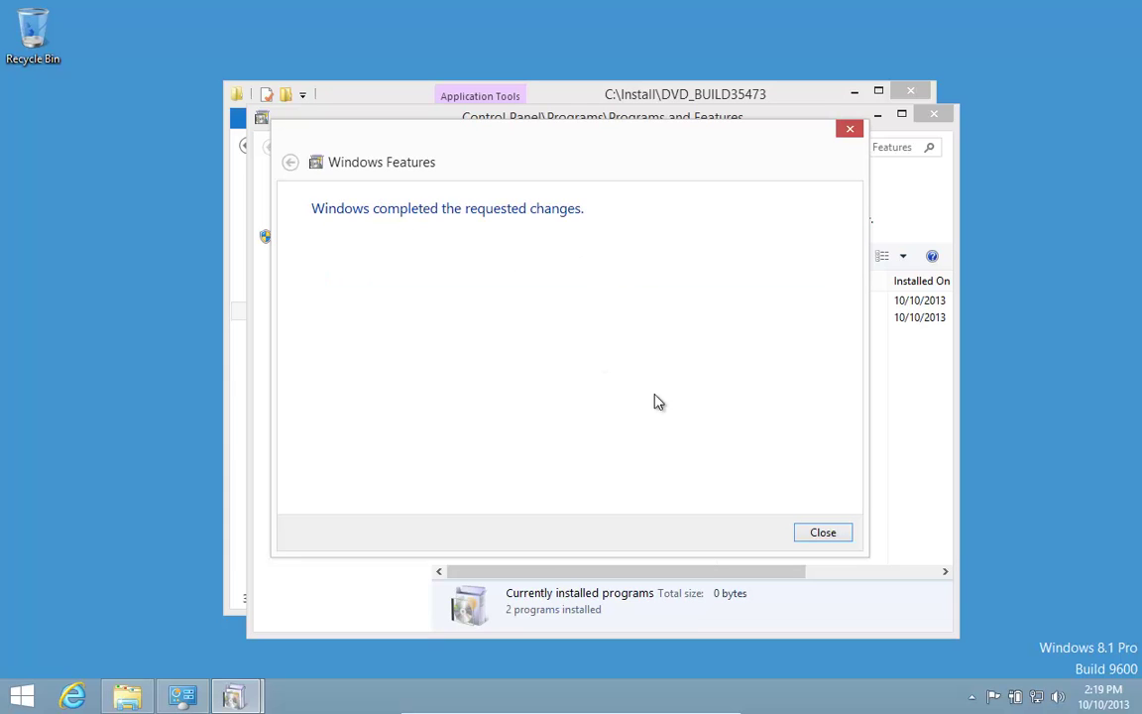
{"action": "left_click", "coordinate": [823, 535]}
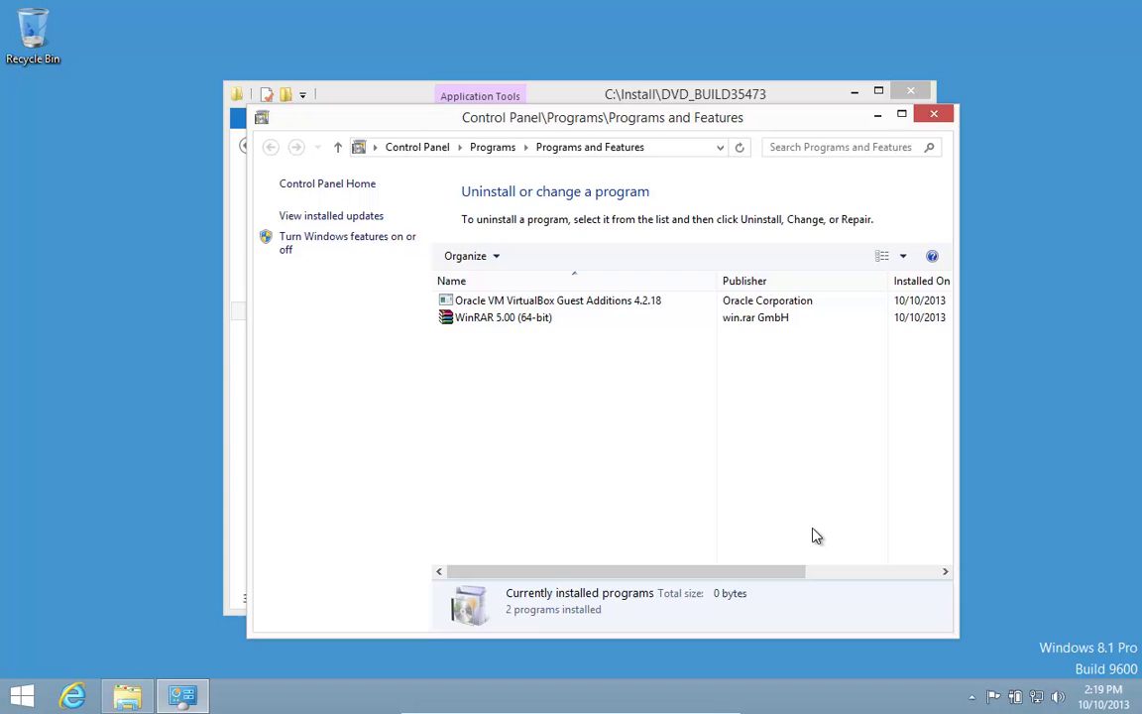
- Check the .NET Framework 3.5 entry in the Windows features list, then close Programs and Features
{"action": "left_click", "coordinate": [335, 240]}
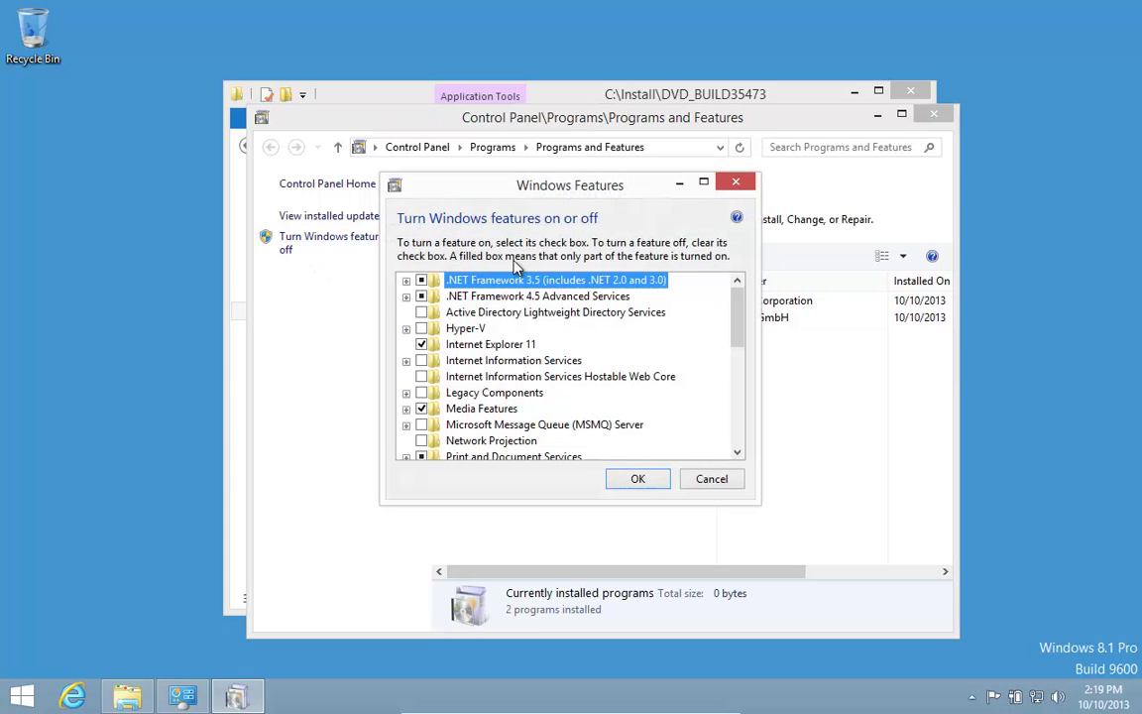
{"action": "left_click", "coordinate": [643, 477]}
{"action": "left_click", "coordinate": [942, 120]}
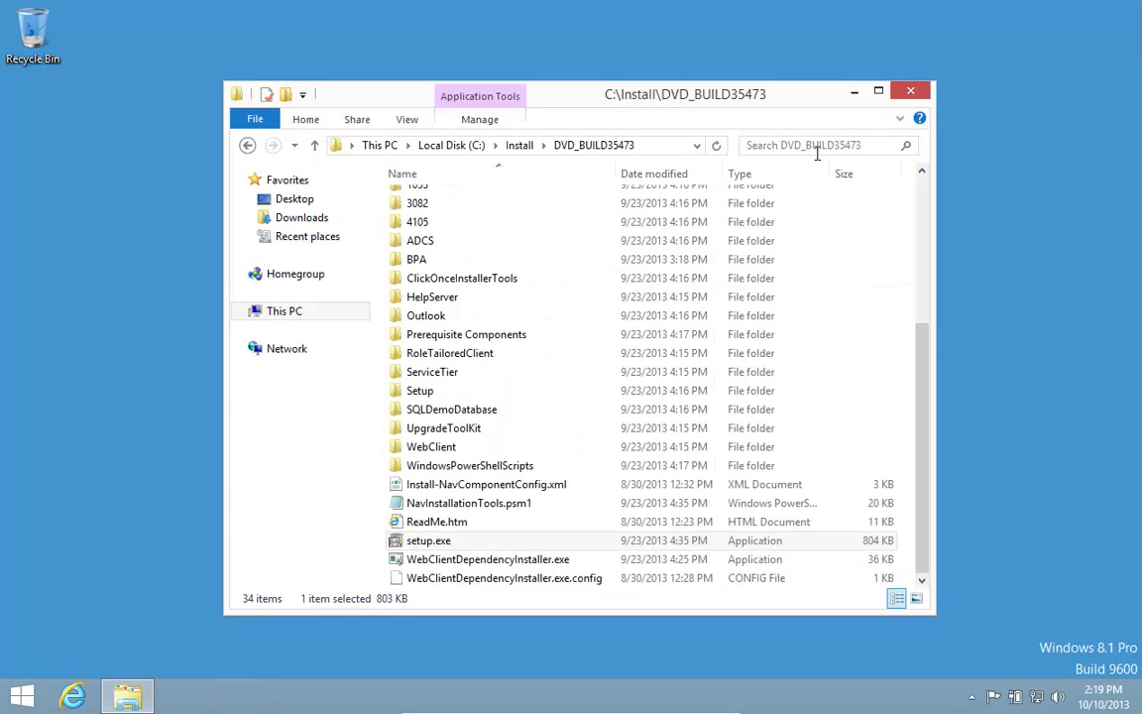
- Run setup.exe from the DVD_BUILD35473 folder with permission to make changes, and accept the Microsoft Software License Terms
{"action": "double_click", "coordinate": [429, 540]}
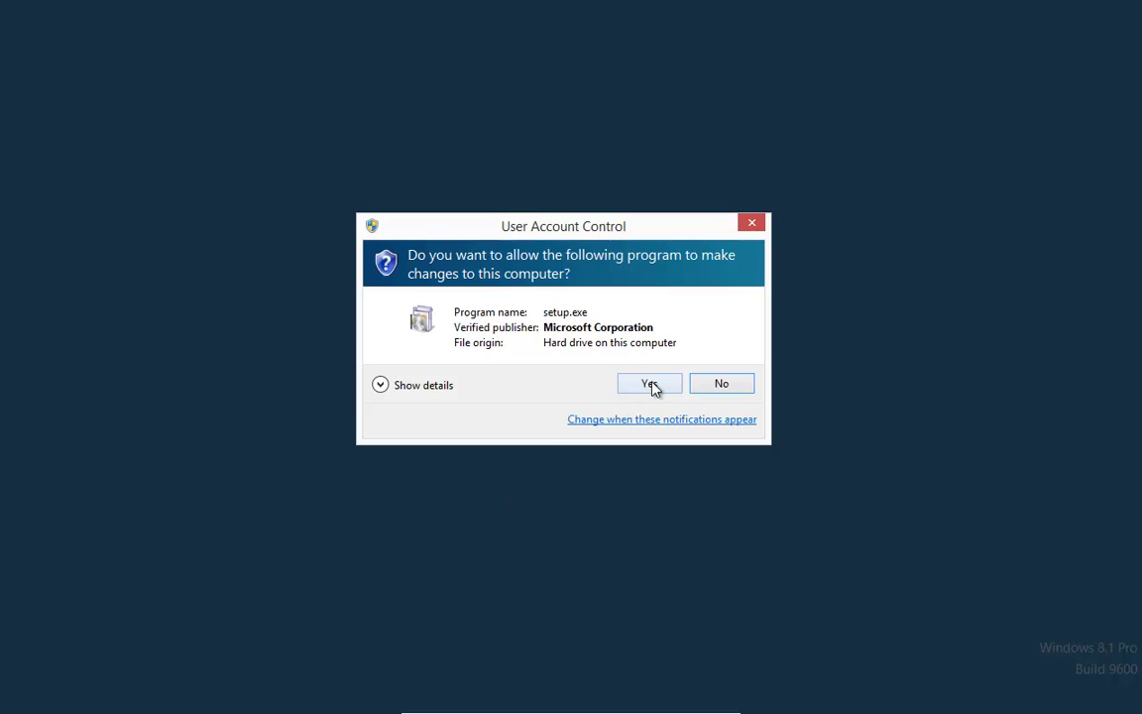
{"action": "left_click", "coordinate": [649, 385]}
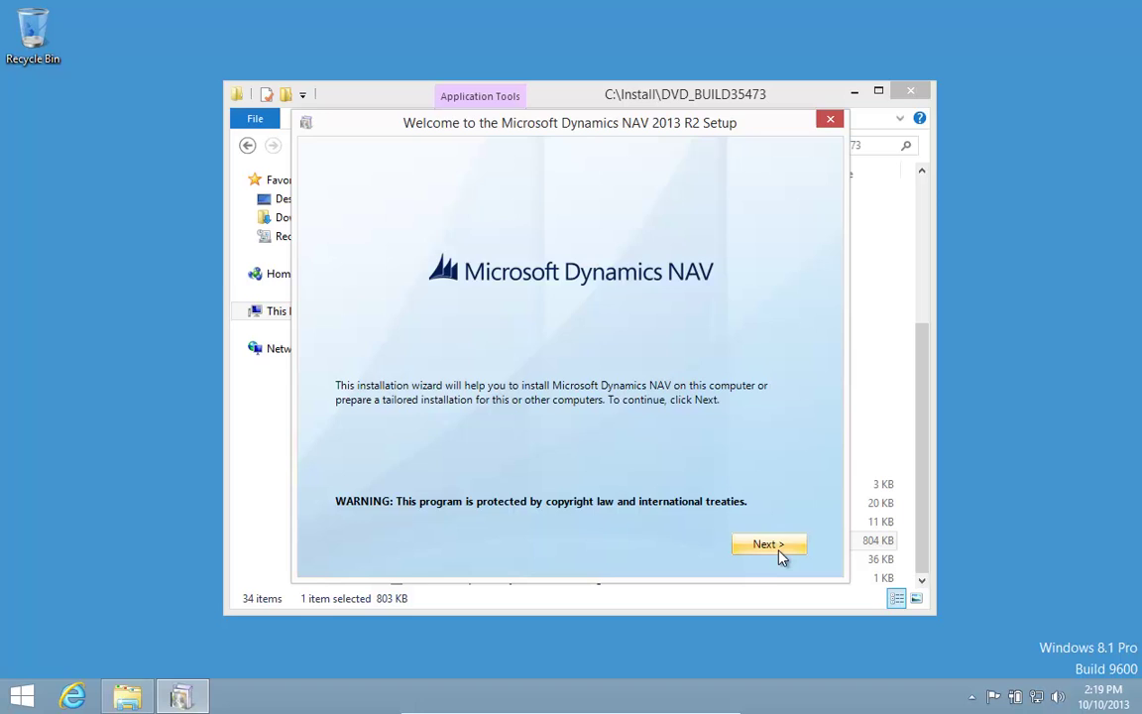
{"action": "left_click", "coordinate": [777, 545]}
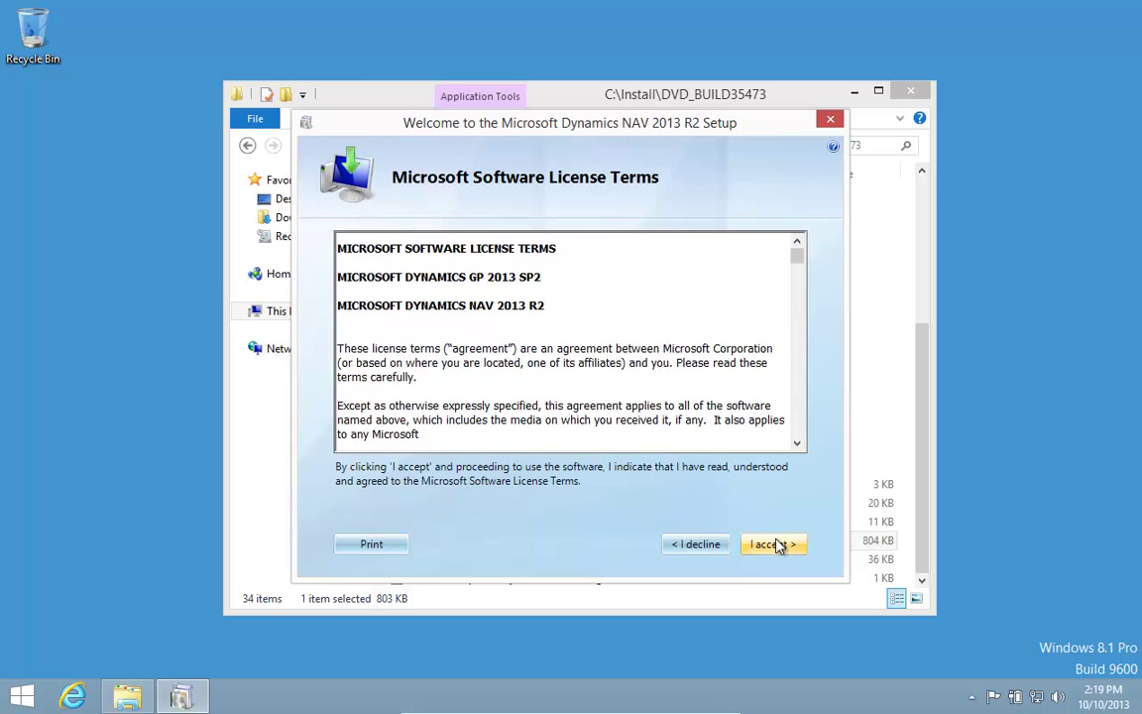
{"action": "left_click", "coordinate": [779, 545]}
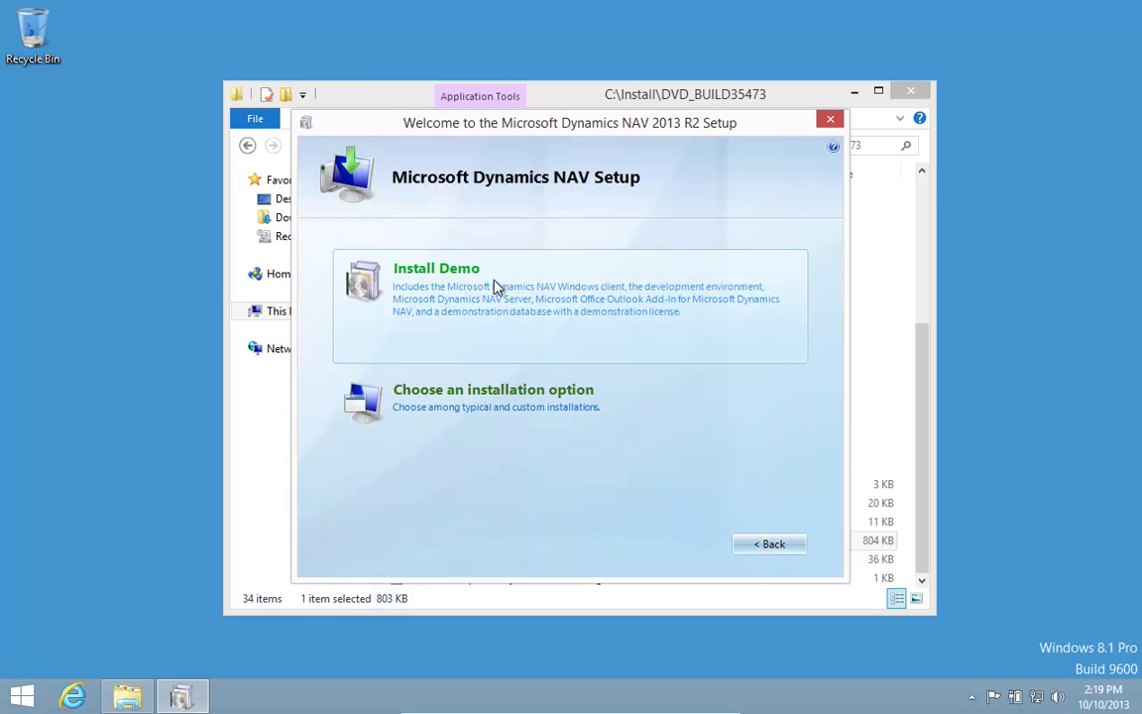
- Install the Demo option despite the missing Outlook prerequisite, review the problem report, and close the setup
{"action": "left_click", "coordinate": [516, 294]}
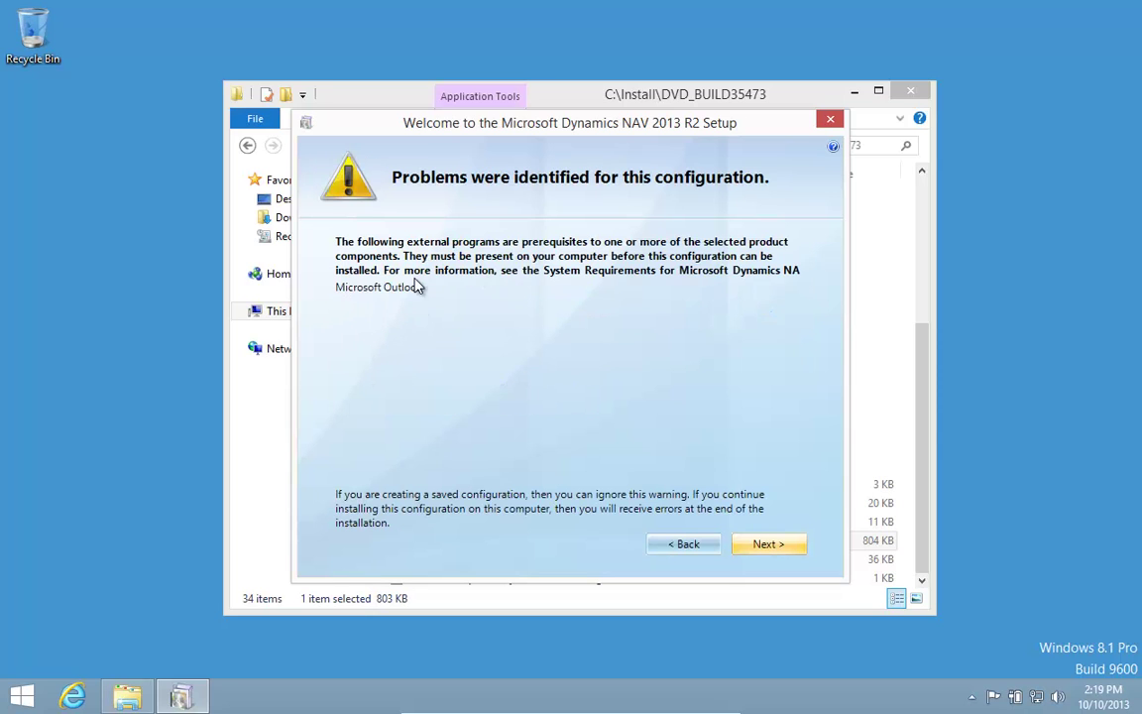
{"action": "left_click", "coordinate": [764, 545]}
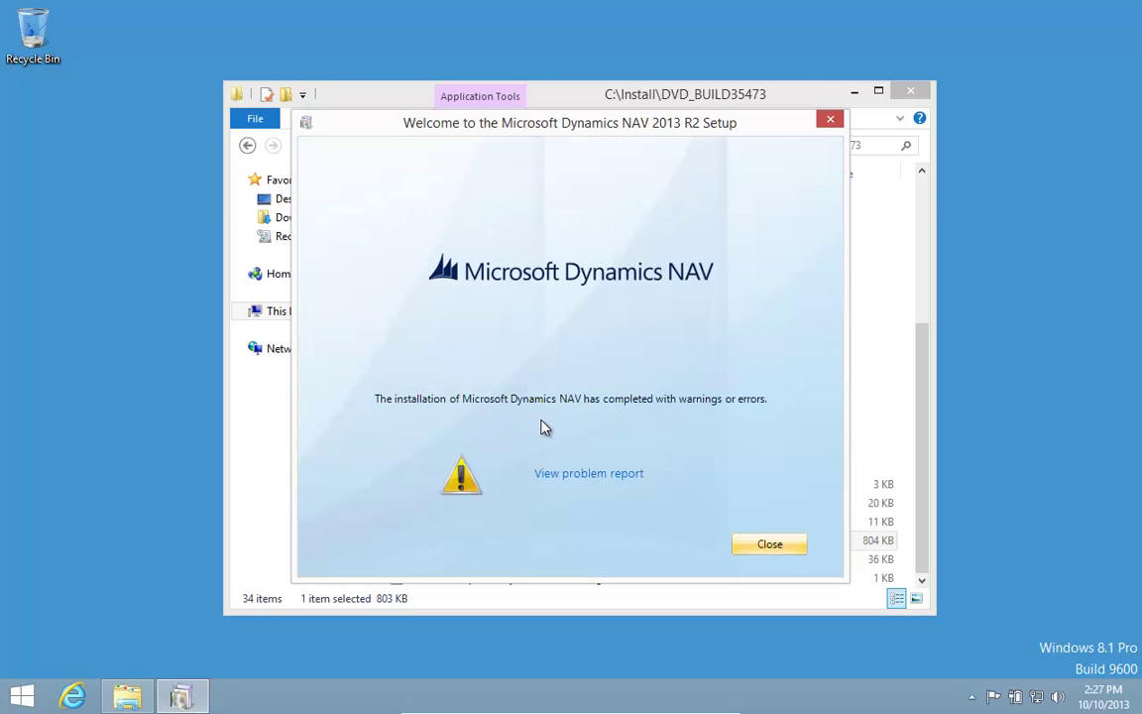
{"action": "left_click", "coordinate": [598, 477]}
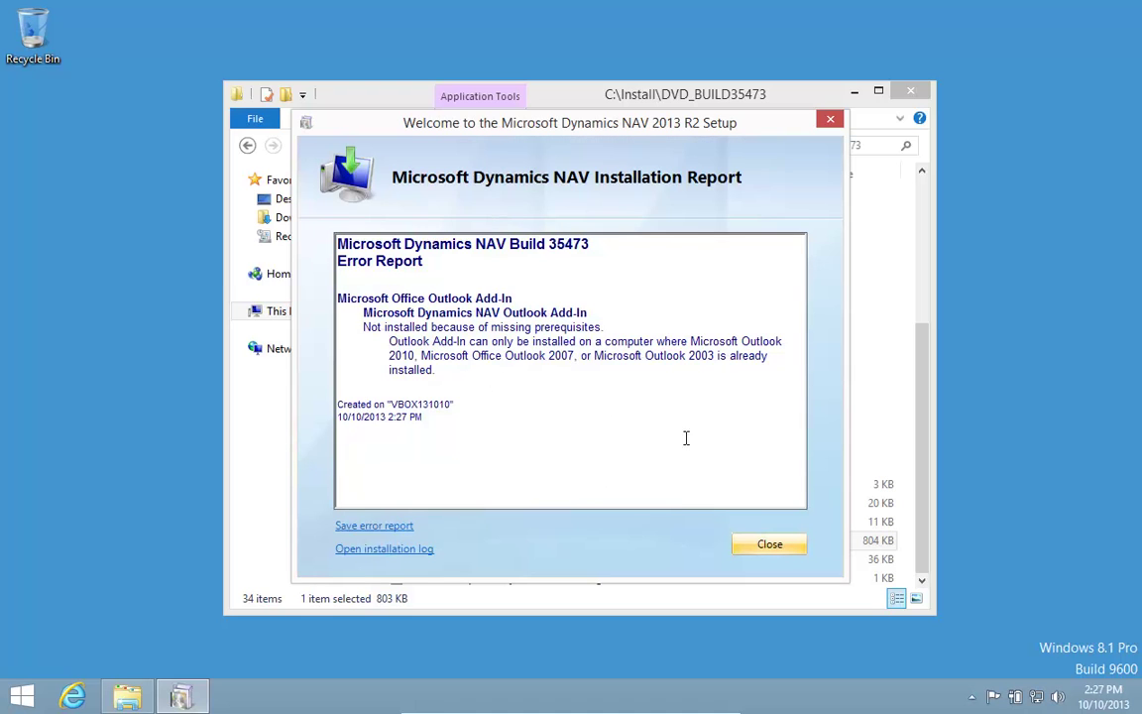
{"action": "left_click", "coordinate": [777, 552]}
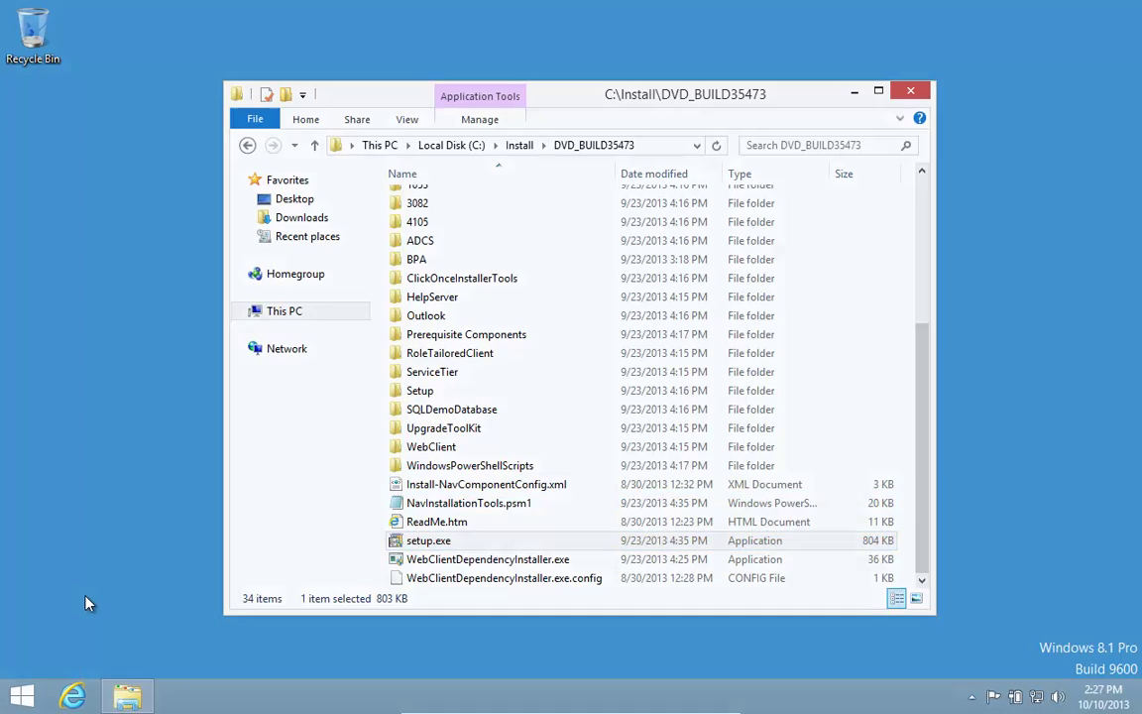
- Search Windows for "nav 2013", launch Microsoft Dynamics NAV 2013 R2, and acknowledge the demonstration company message
{"action": "key", "text": "super"}
{"action": "type", "text": "nav"}
{"action": "key", "text": "Down"}
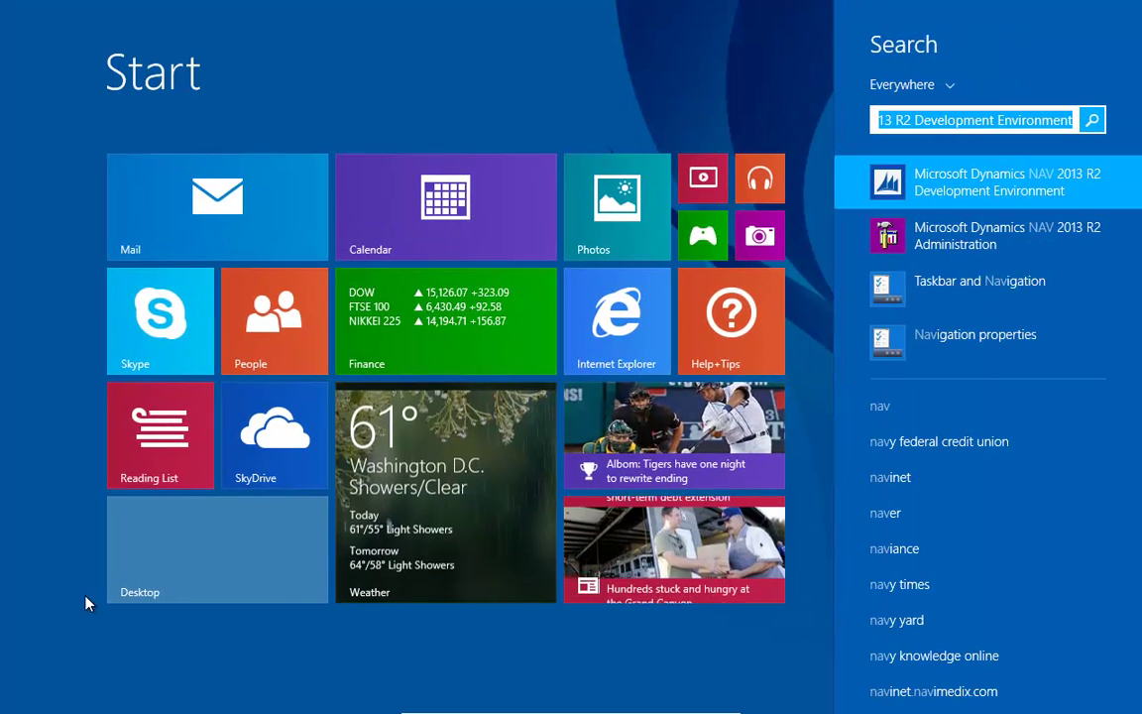
{"action": "type", "text": "13"}
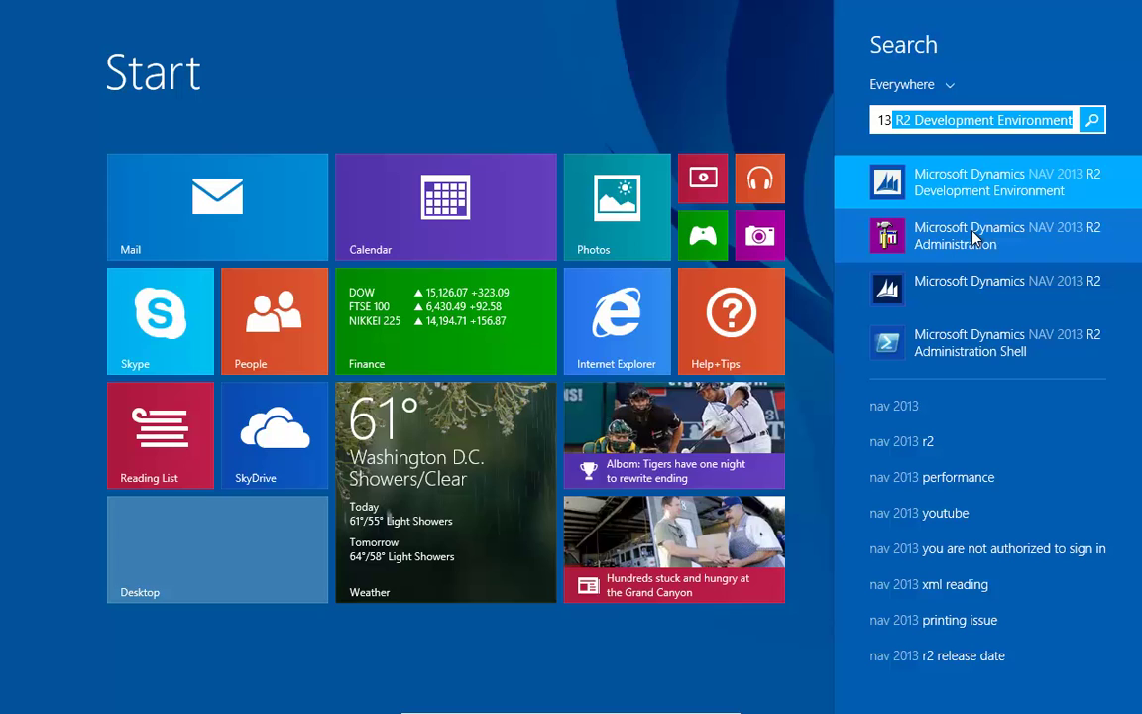
{"action": "left_click", "coordinate": [1000, 298]}
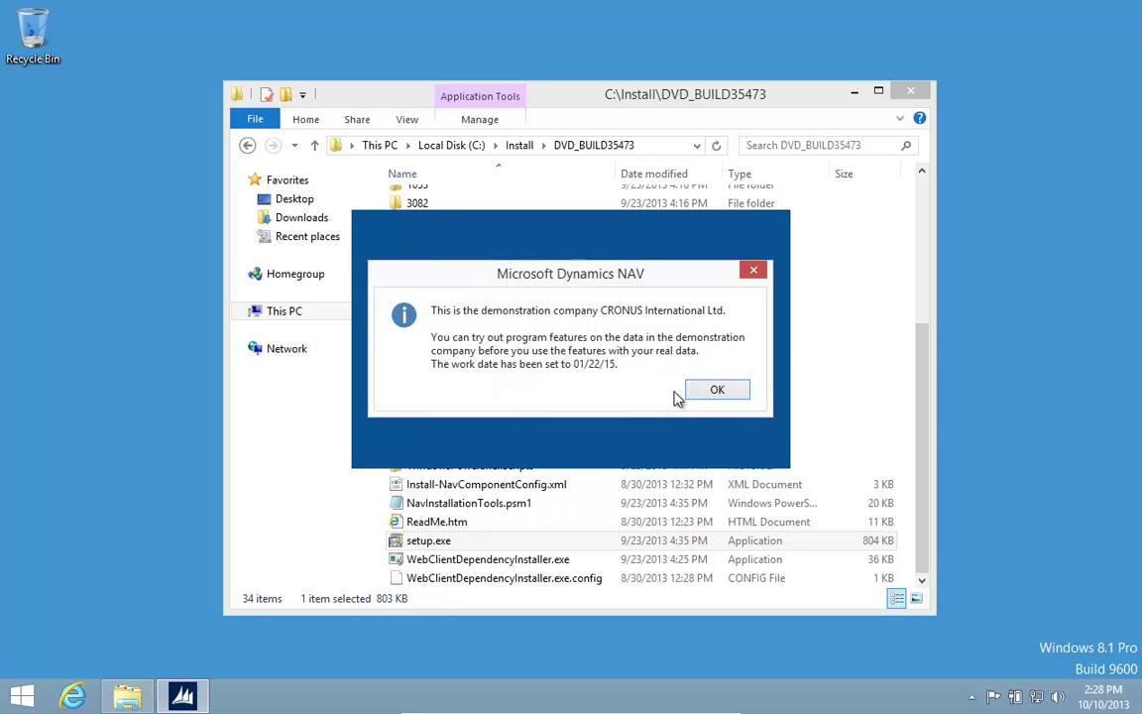
{"action": "left_click", "coordinate": [725, 390]}
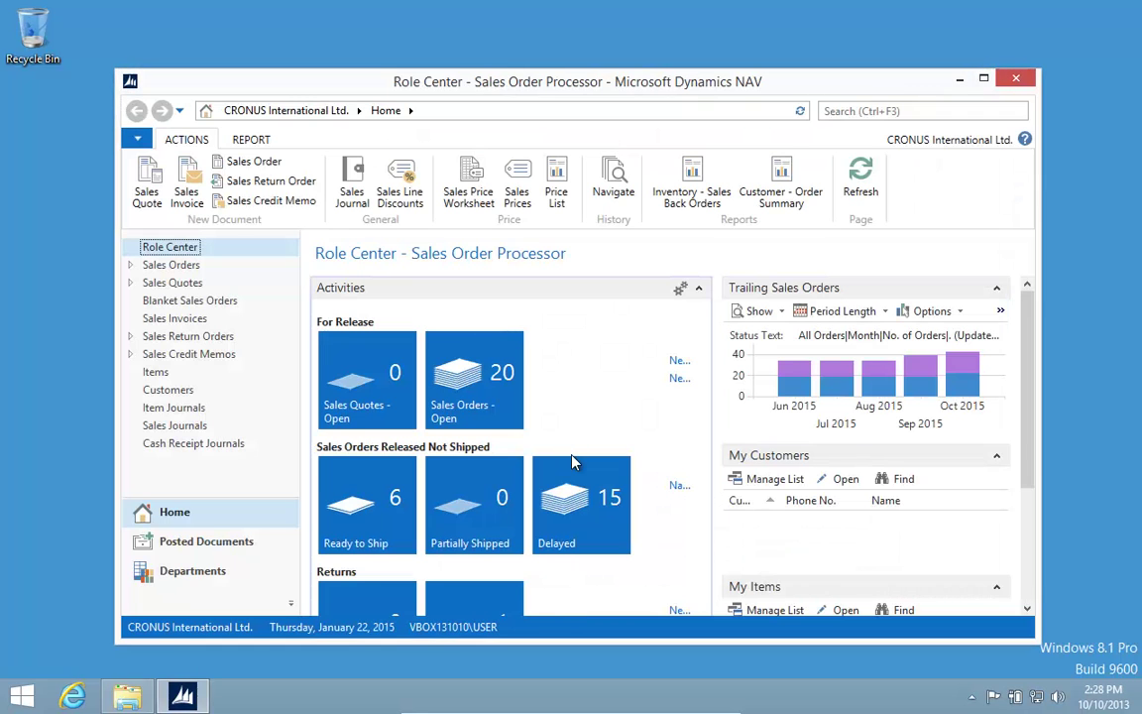
- View the Sales Orders list, then return to the Role Center
{"action": "left_click", "coordinate": [158, 266]}
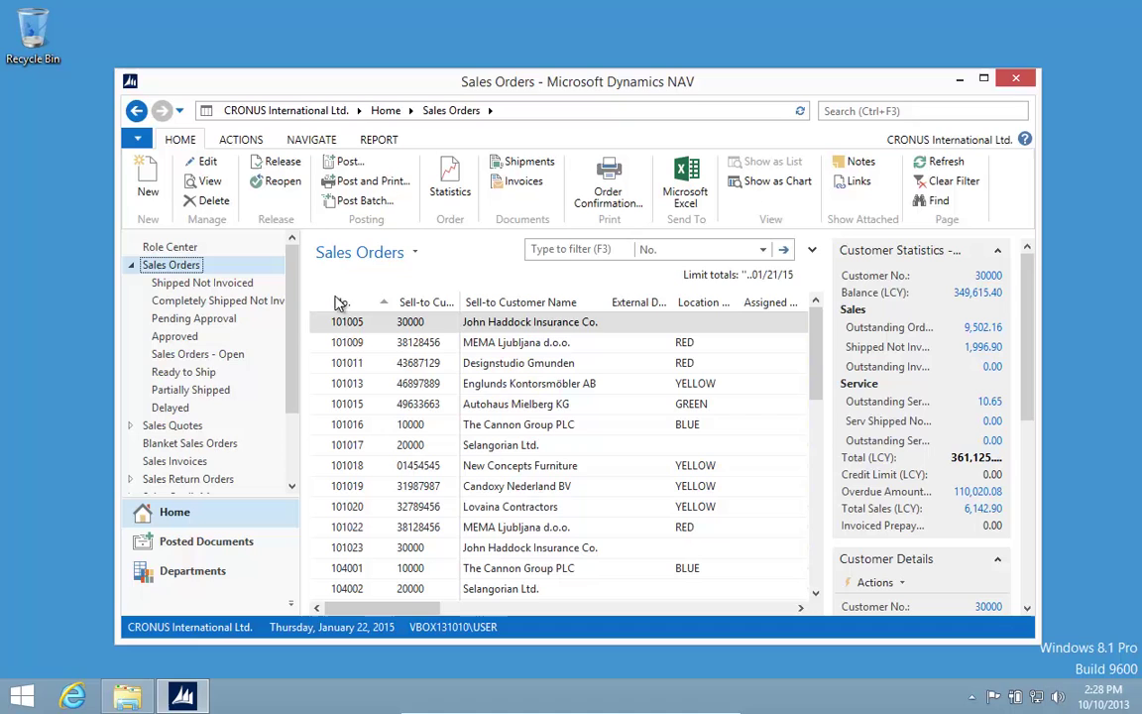
{"action": "left_click", "coordinate": [181, 247]}
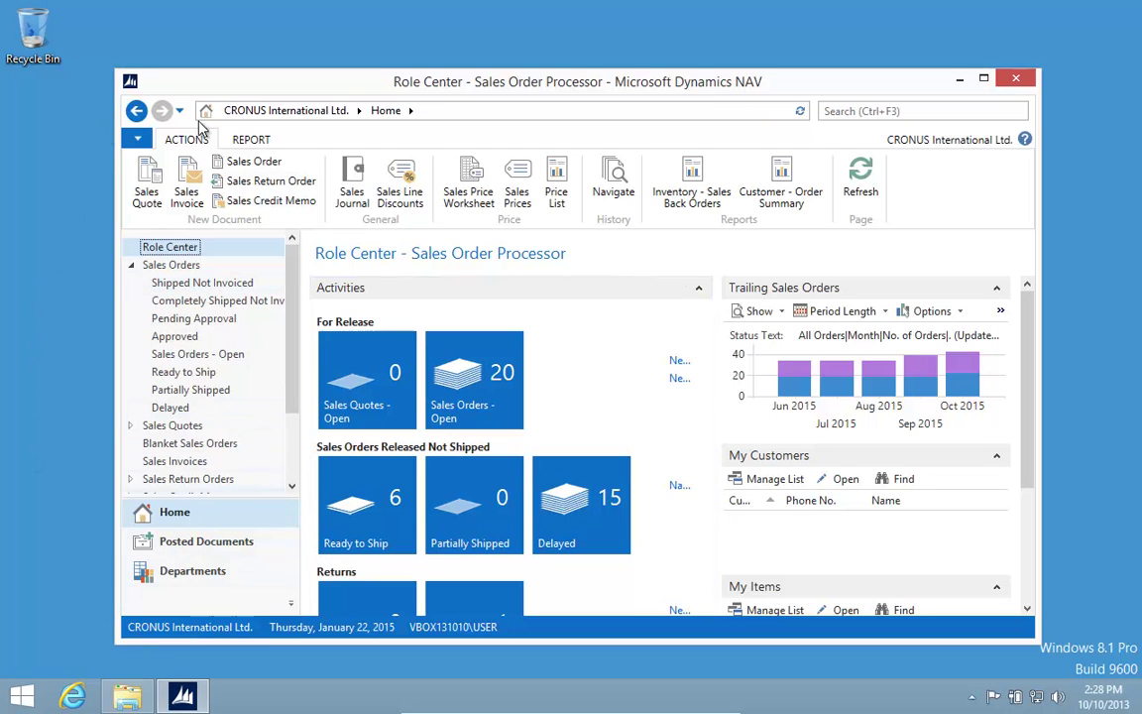
- Close the NAV client, run setup.exe again with permission to make changes, and choose to add or remove components
{"action": "left_click_drag", "start_coordinate": [338, 91], "coordinate": [326, 66]}
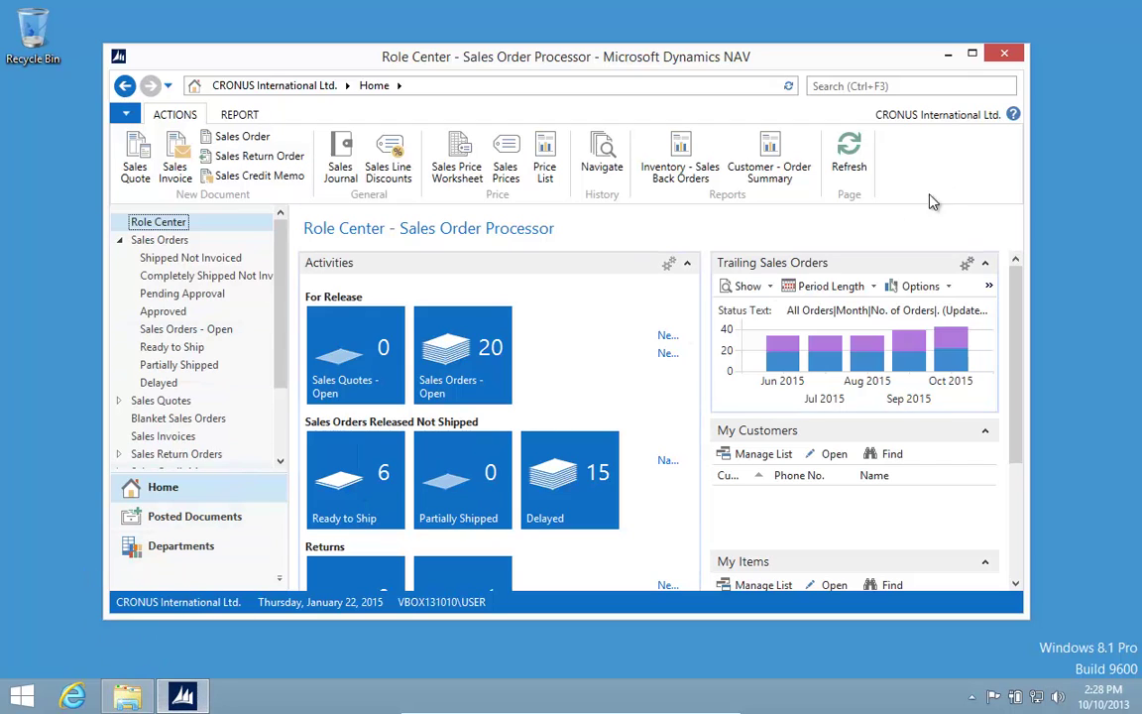
{"action": "left_click", "coordinate": [1006, 56]}
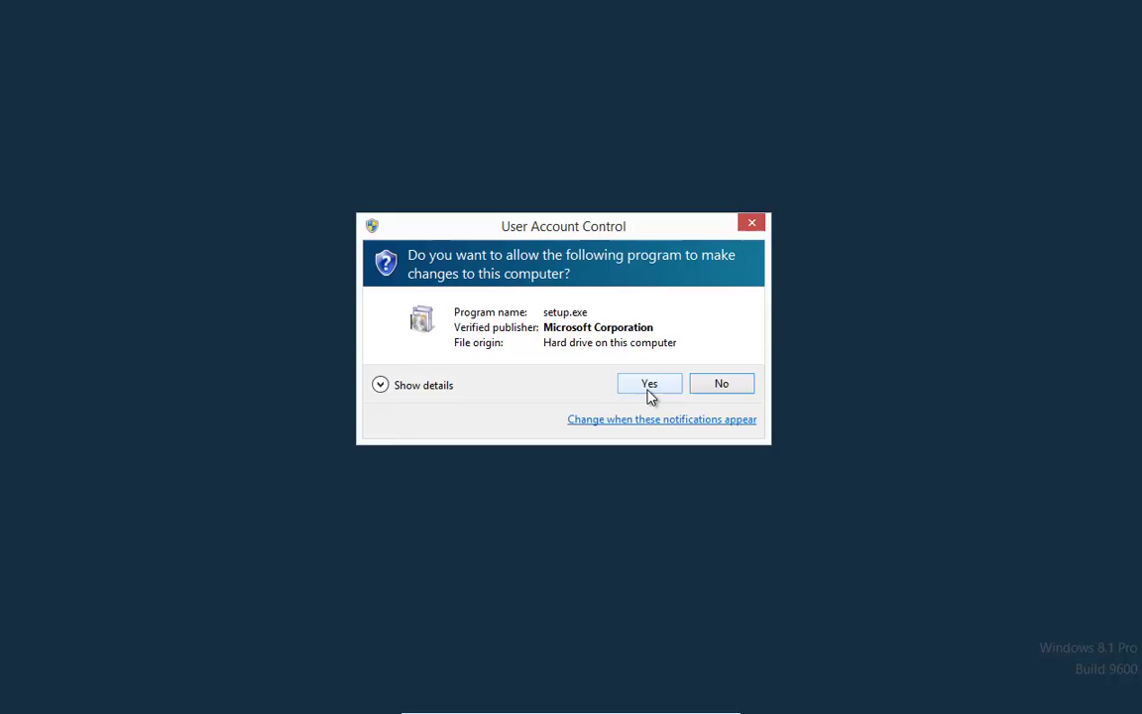
{"action": "left_click", "coordinate": [650, 393]}
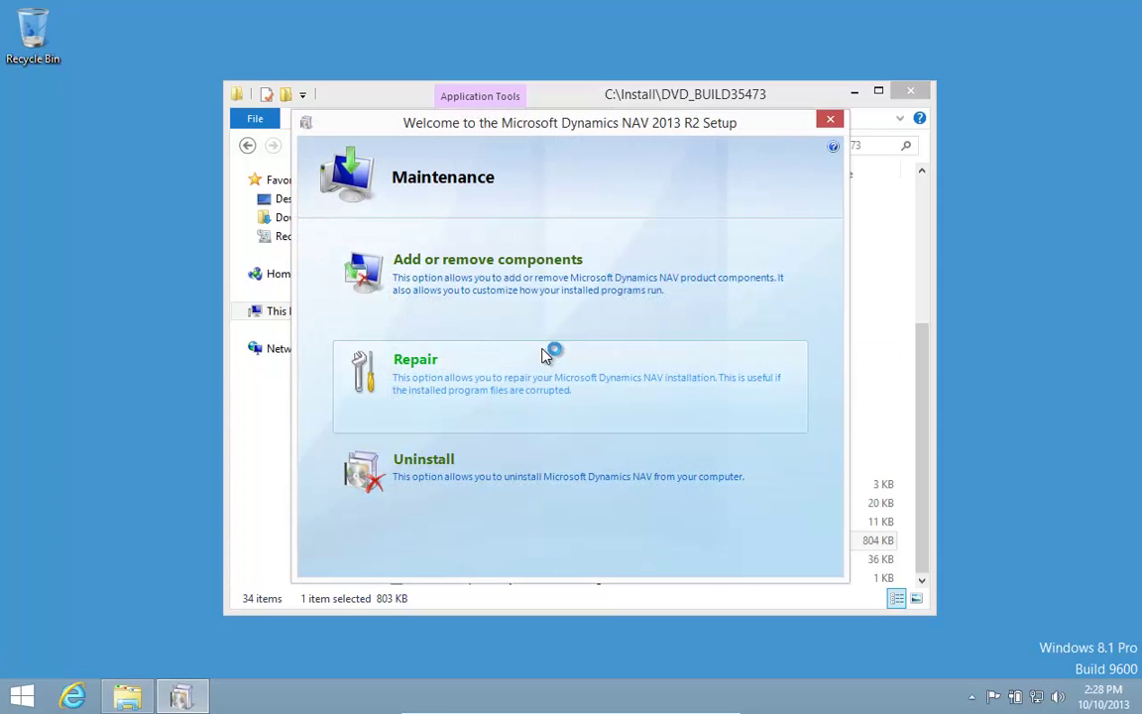
{"action": "left_click", "coordinate": [500, 288]}
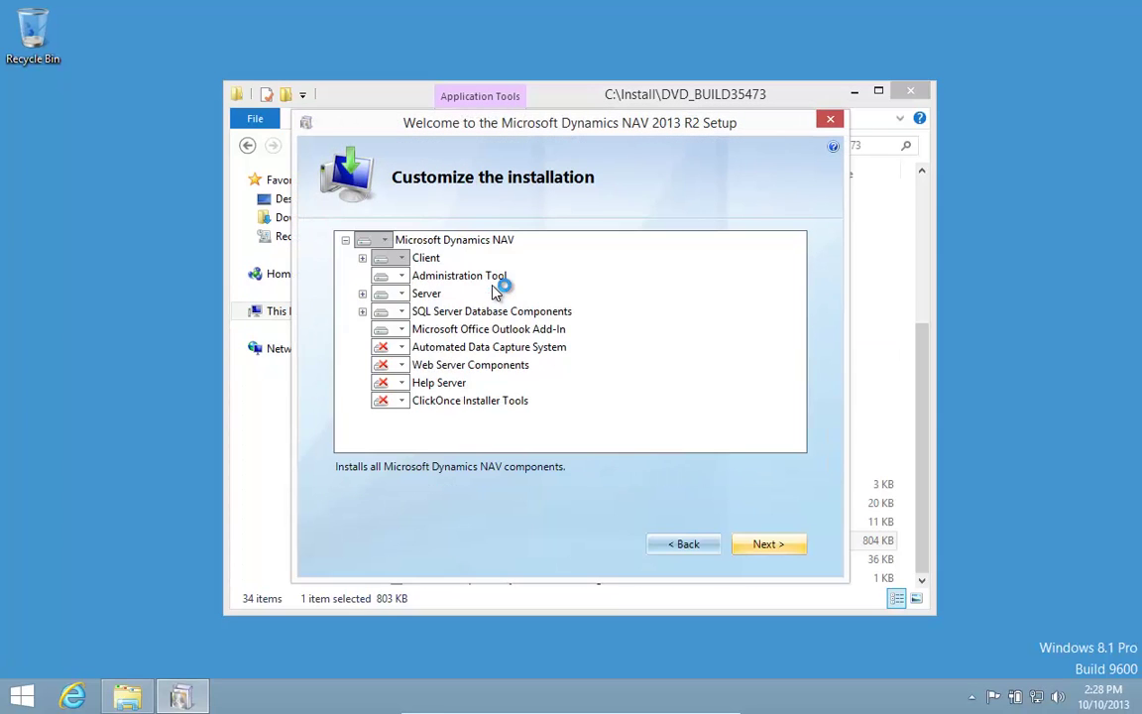
- Set Web Server Components to Run from My Computer and review the component's parameters without changing them
{"action": "left_click", "coordinate": [413, 365]}
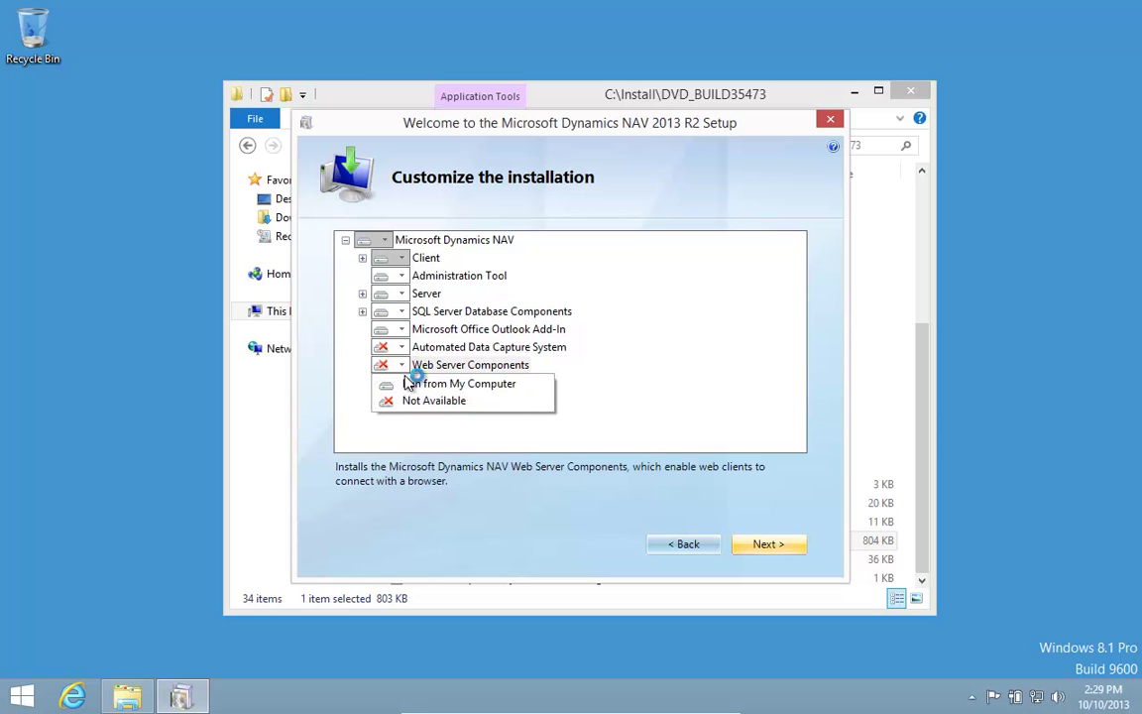
{"action": "left_click", "coordinate": [441, 384]}
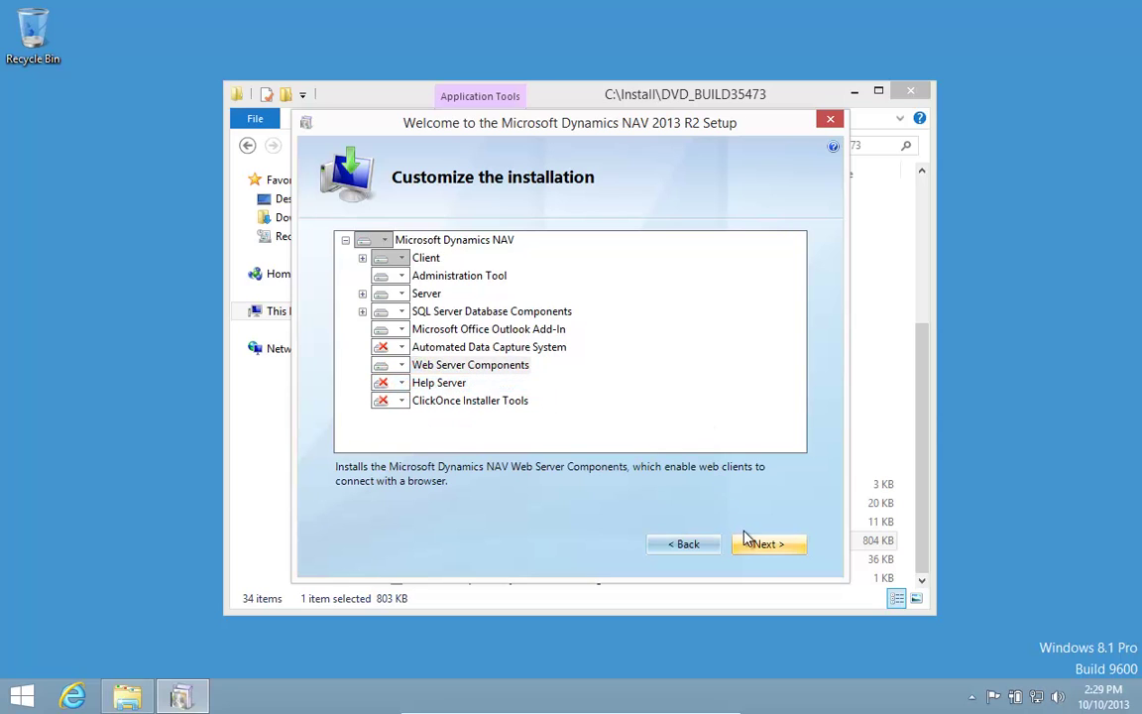
{"action": "left_click", "coordinate": [775, 549]}
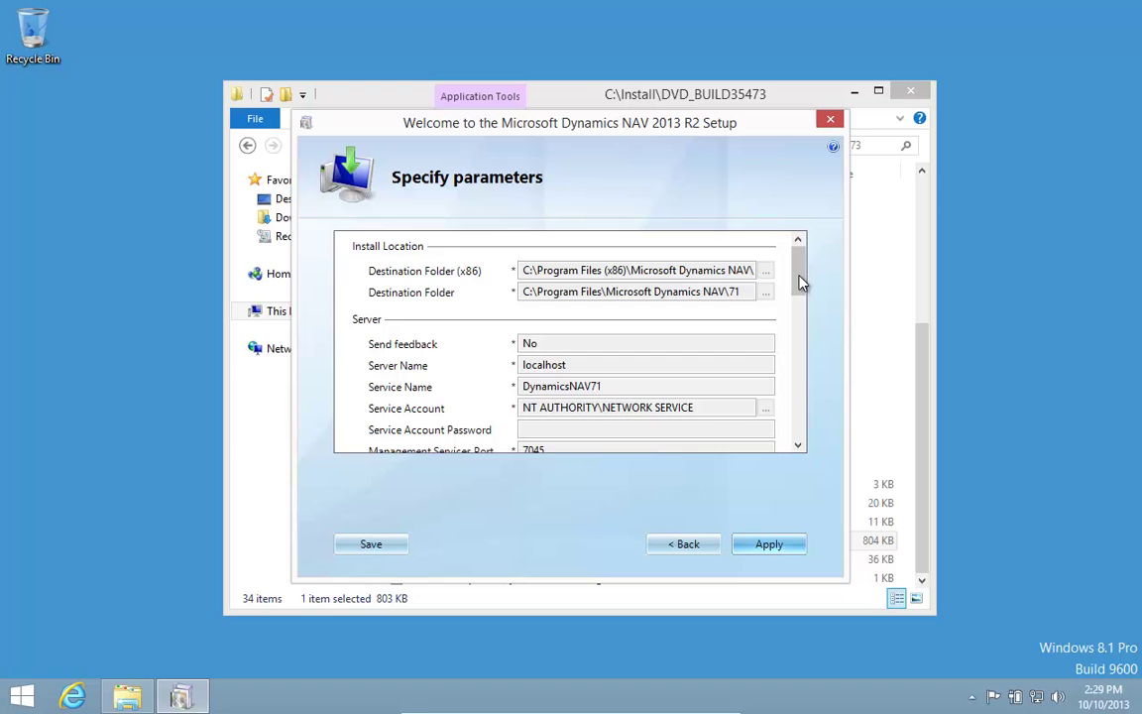
{"action": "left_click_drag", "start_coordinate": [799, 283], "coordinate": [795, 429]}
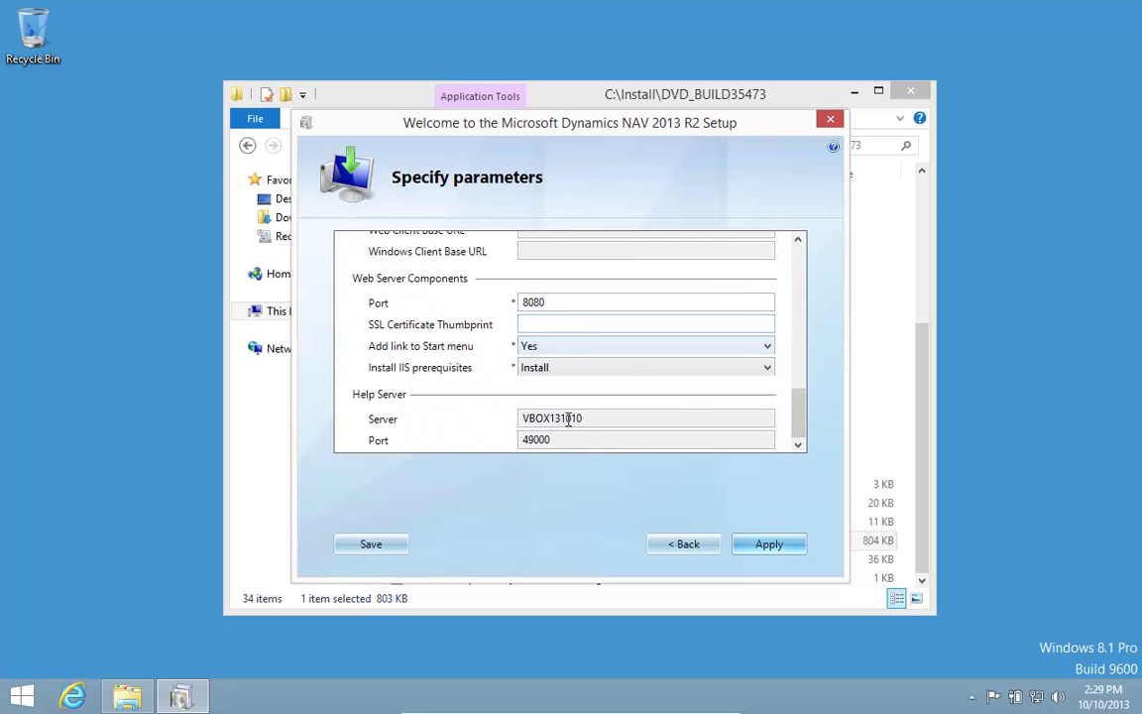
- Apply the modified installation despite the missing Outlook prerequisite, review the problem report, and close the setup
{"action": "left_click", "coordinate": [774, 548]}
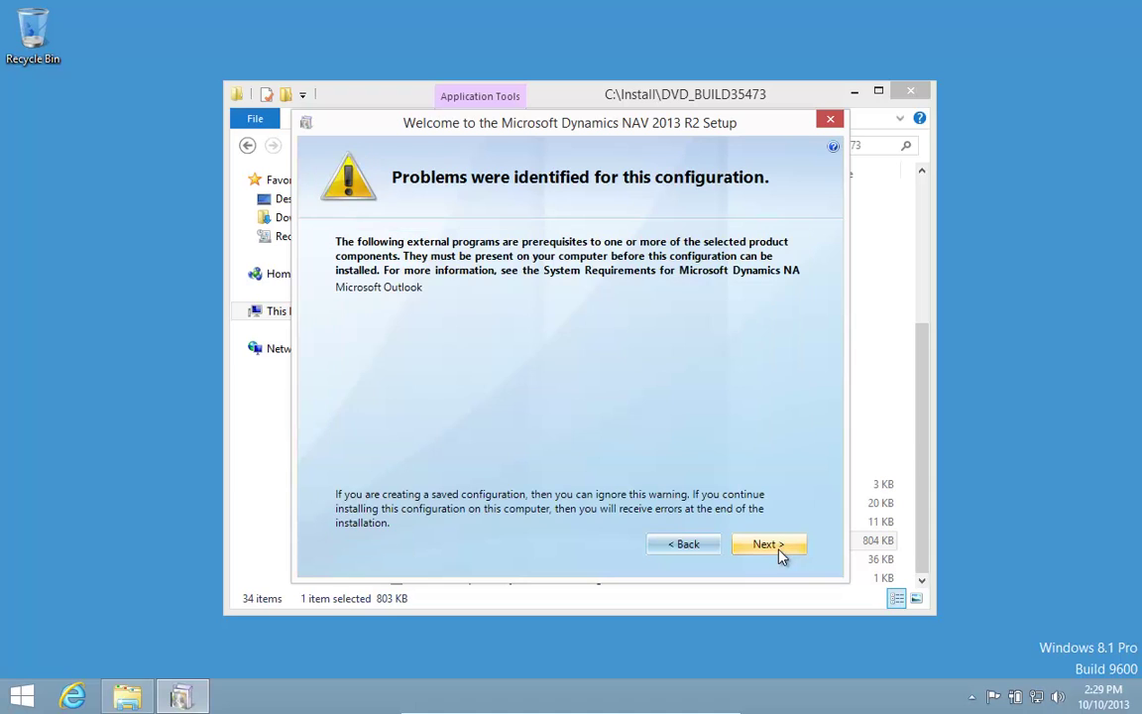
{"action": "left_click", "coordinate": [775, 551]}
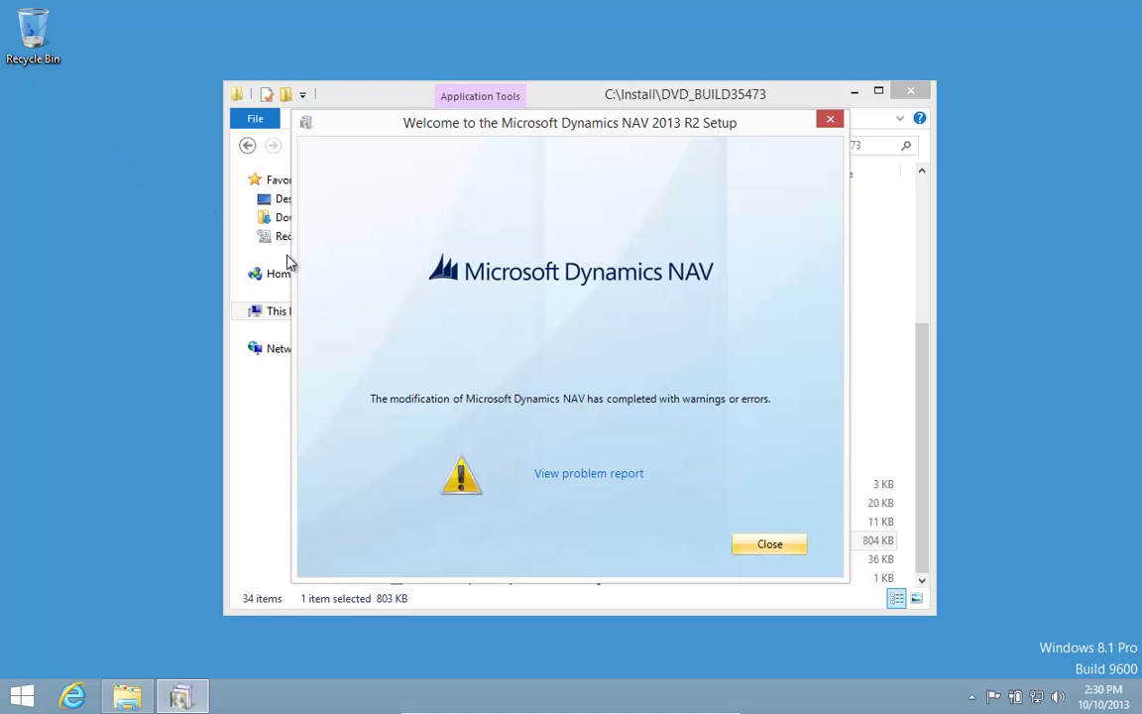
{"action": "left_click", "coordinate": [573, 474]}
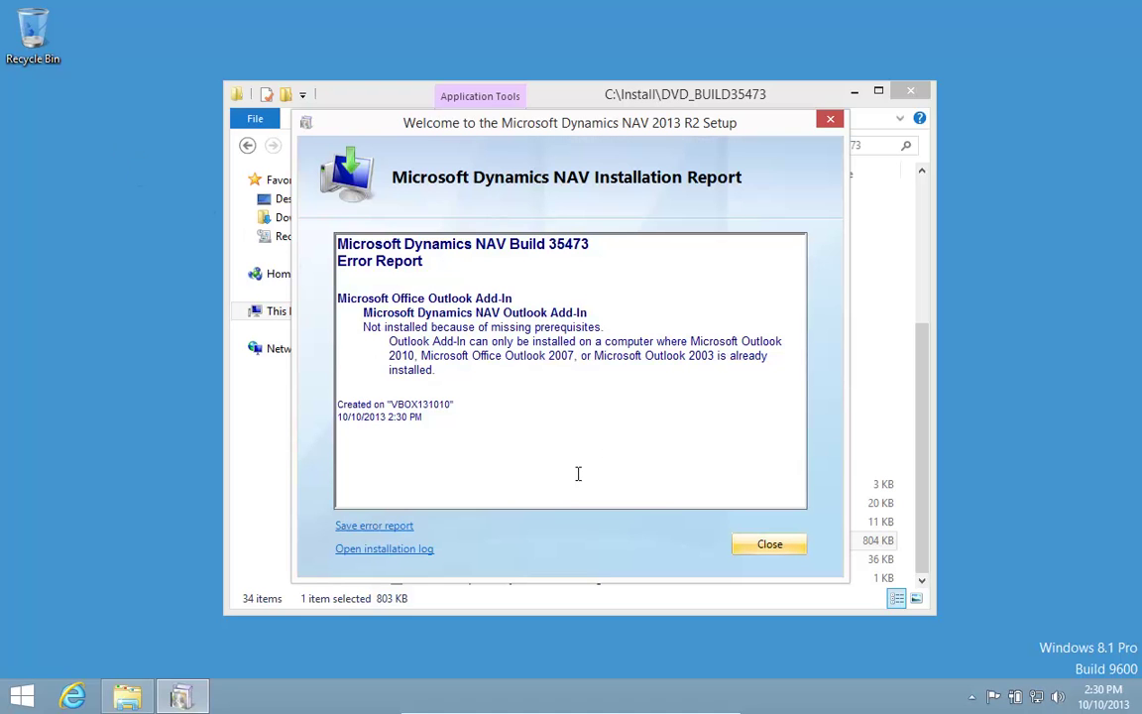
{"action": "left_click", "coordinate": [769, 546]}
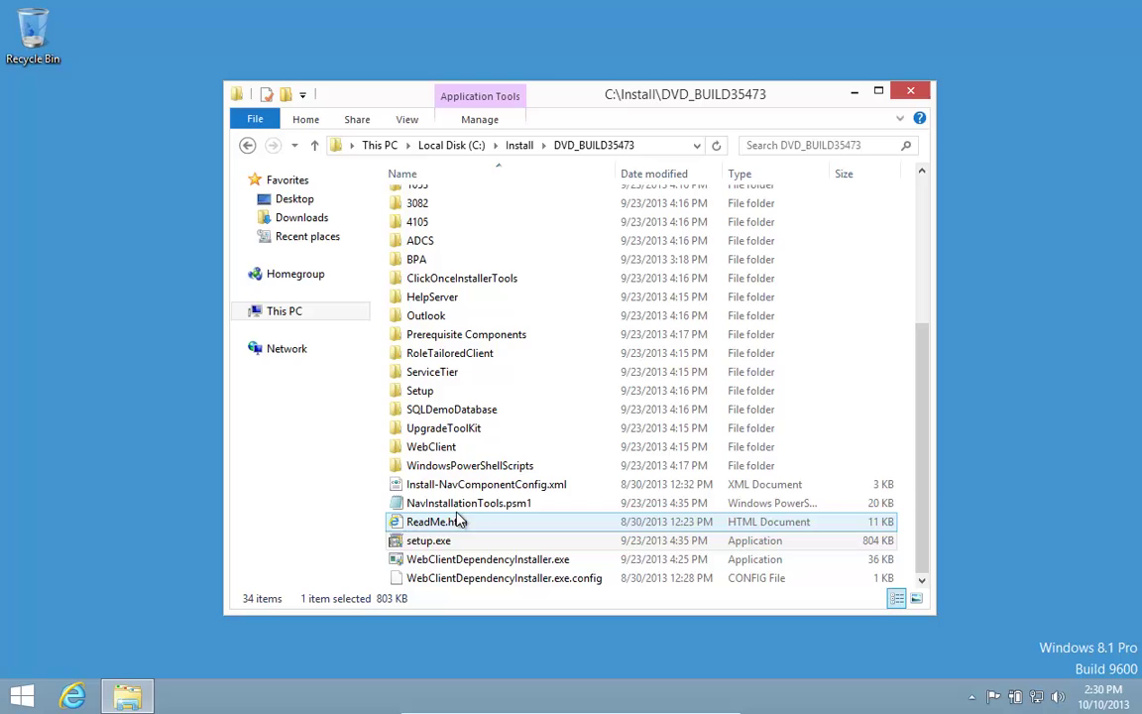
{"action": "left_click", "coordinate": [68, 693]}
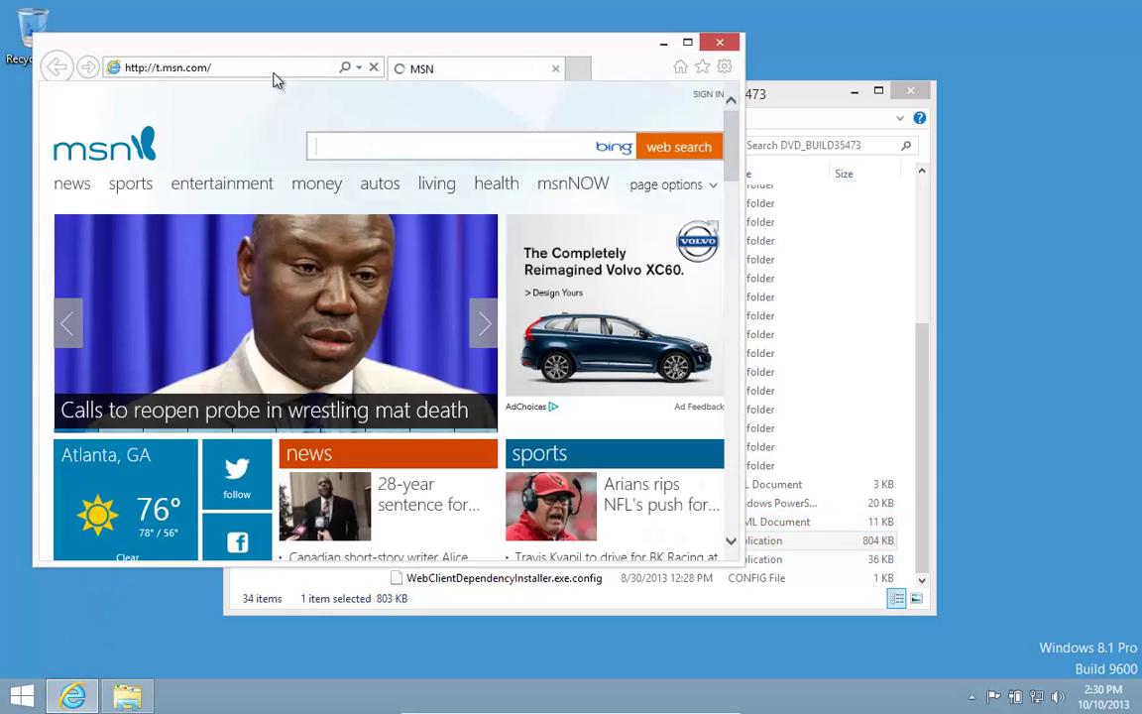
{"action": "left_click", "coordinate": [275, 66]}
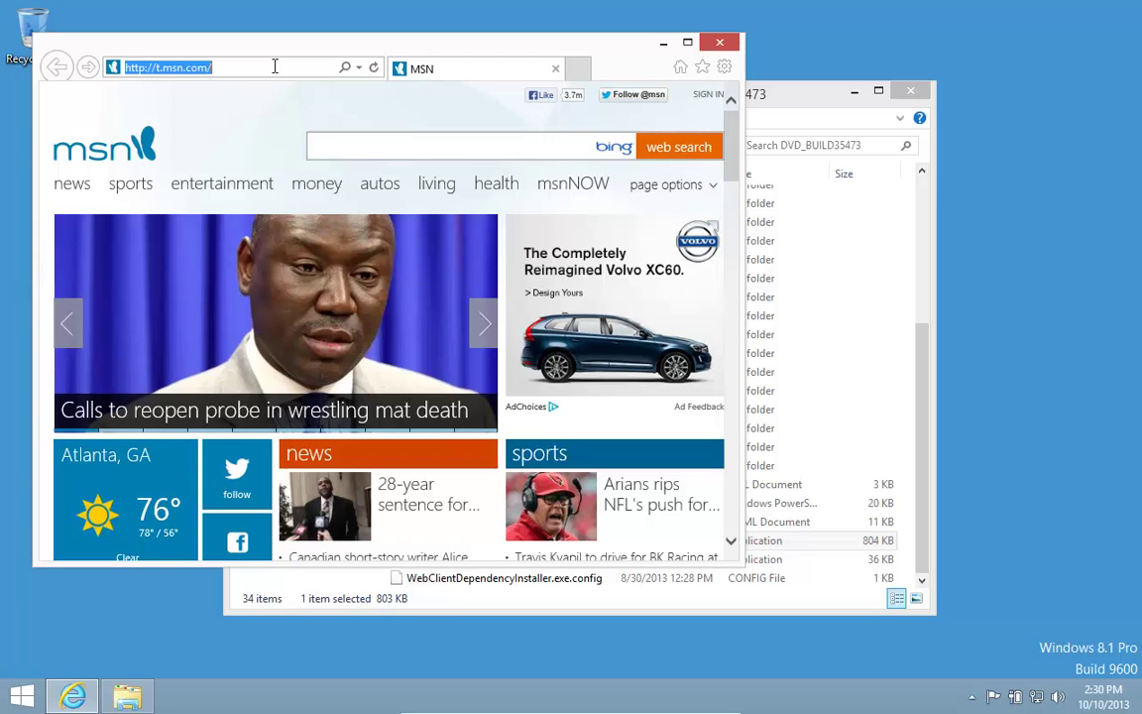
{"action": "type", "text": "local"}
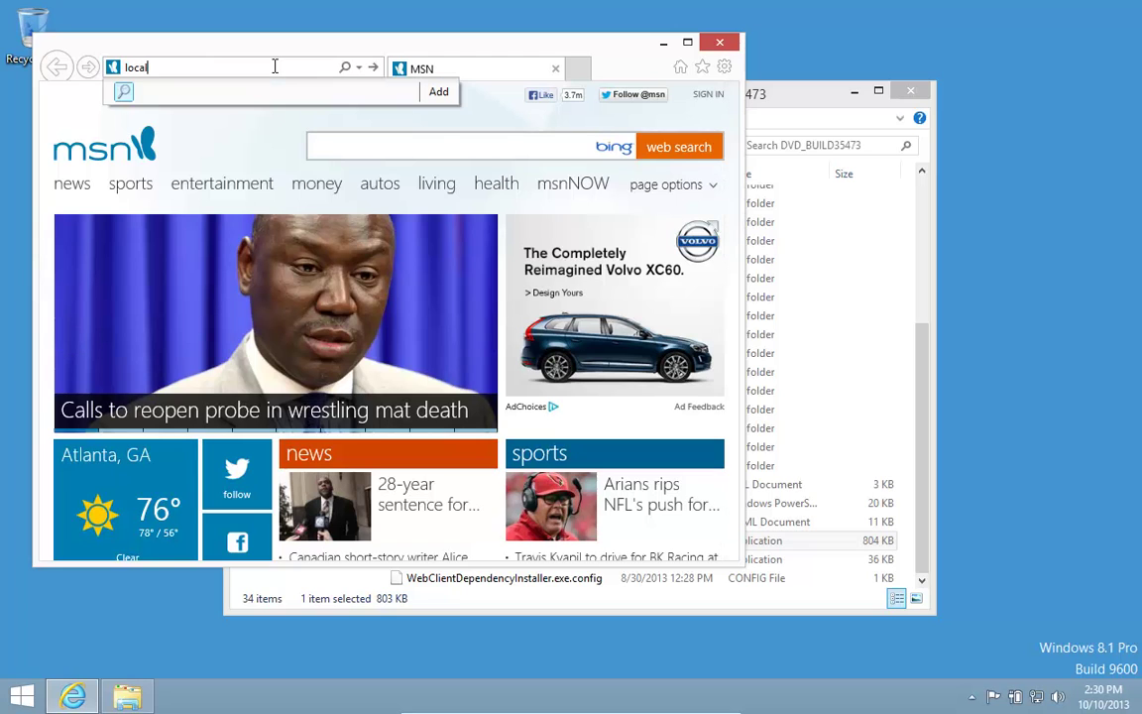
{"action": "type", "text": "host:8080"}
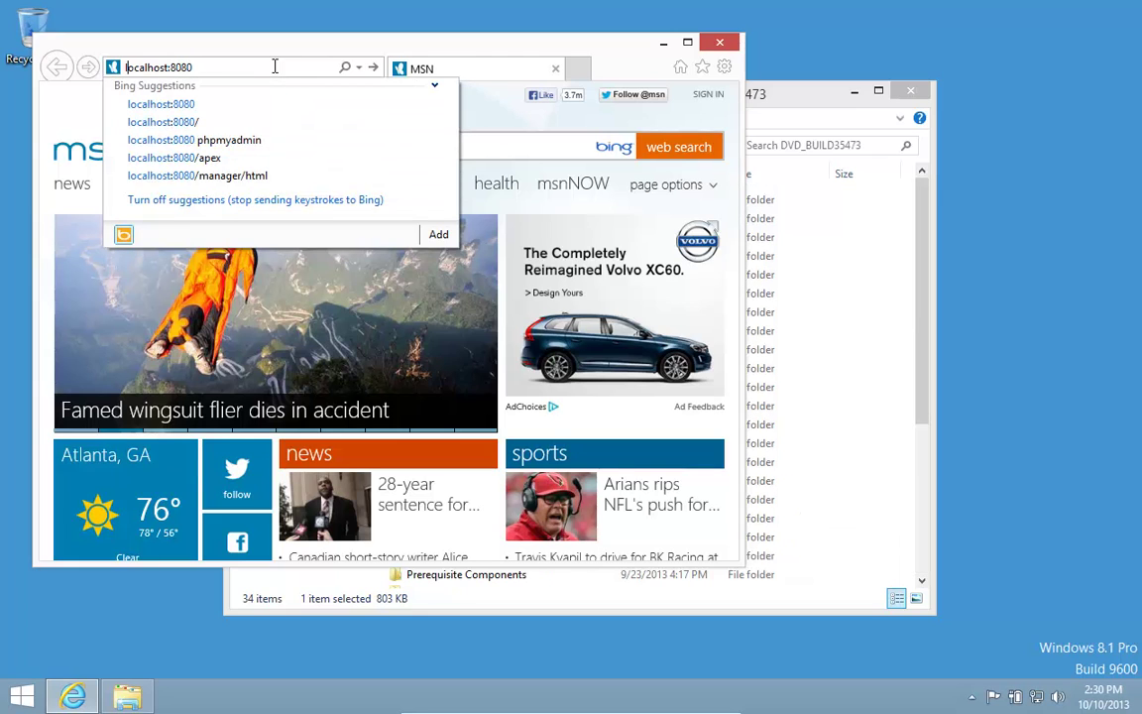
{"action": "type", "text": "http://"}
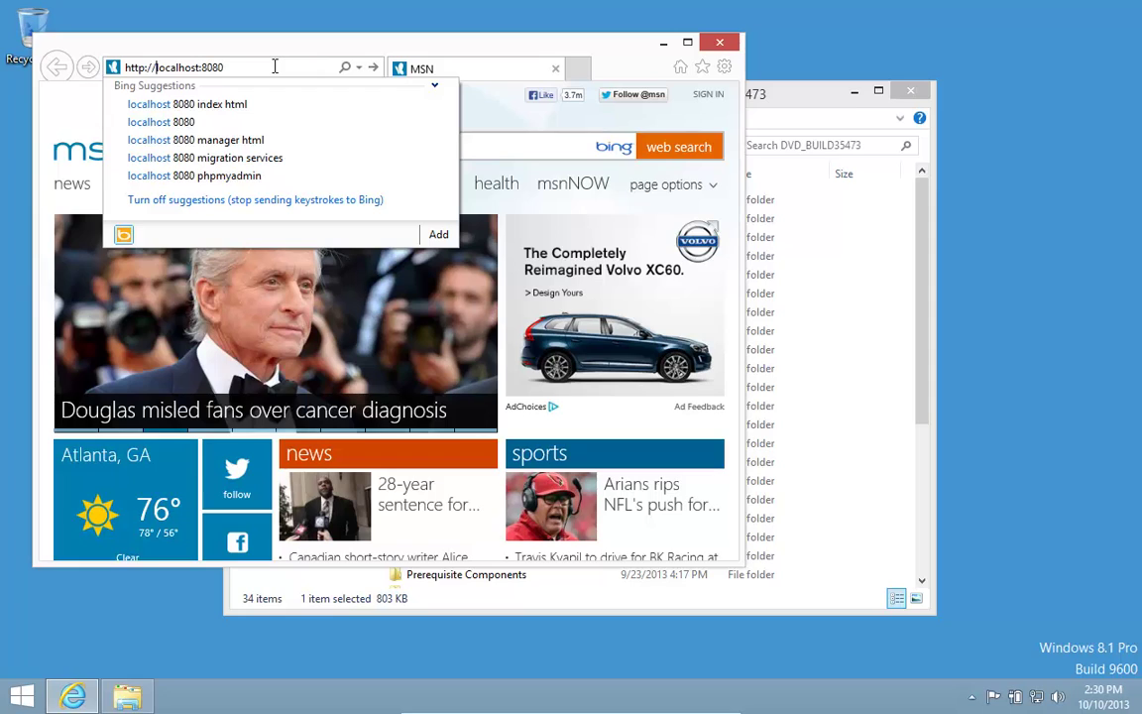
{"action": "key", "text": "Return"}
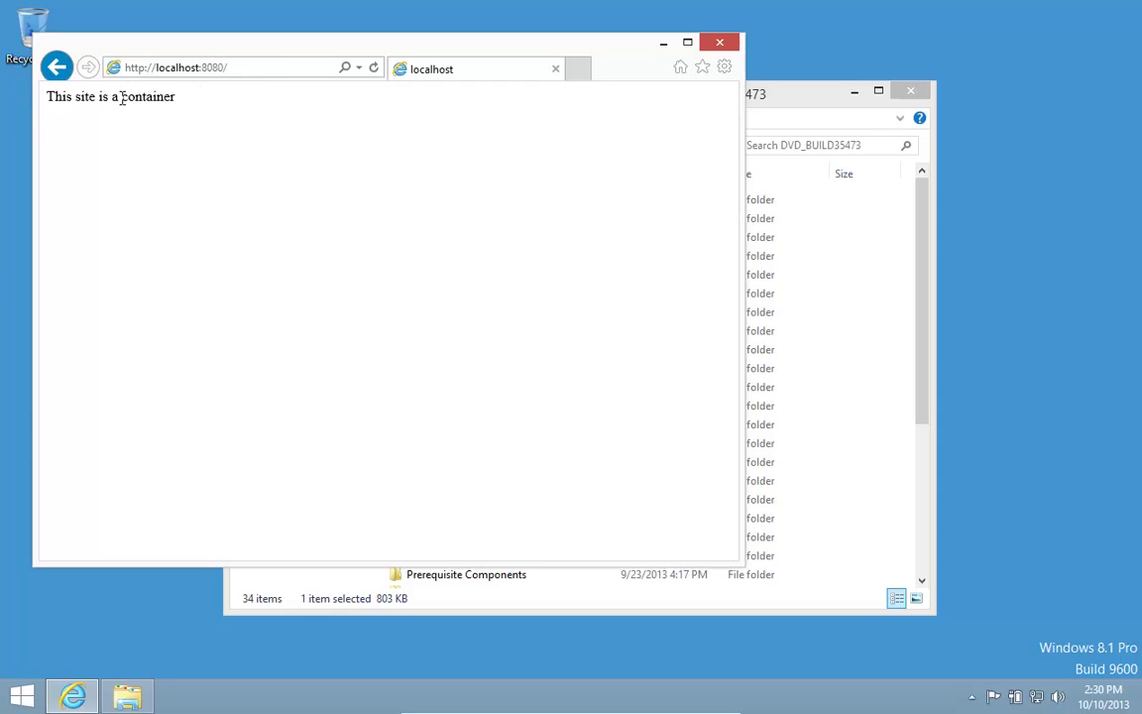
{"action": "left_click", "coordinate": [238, 77]}
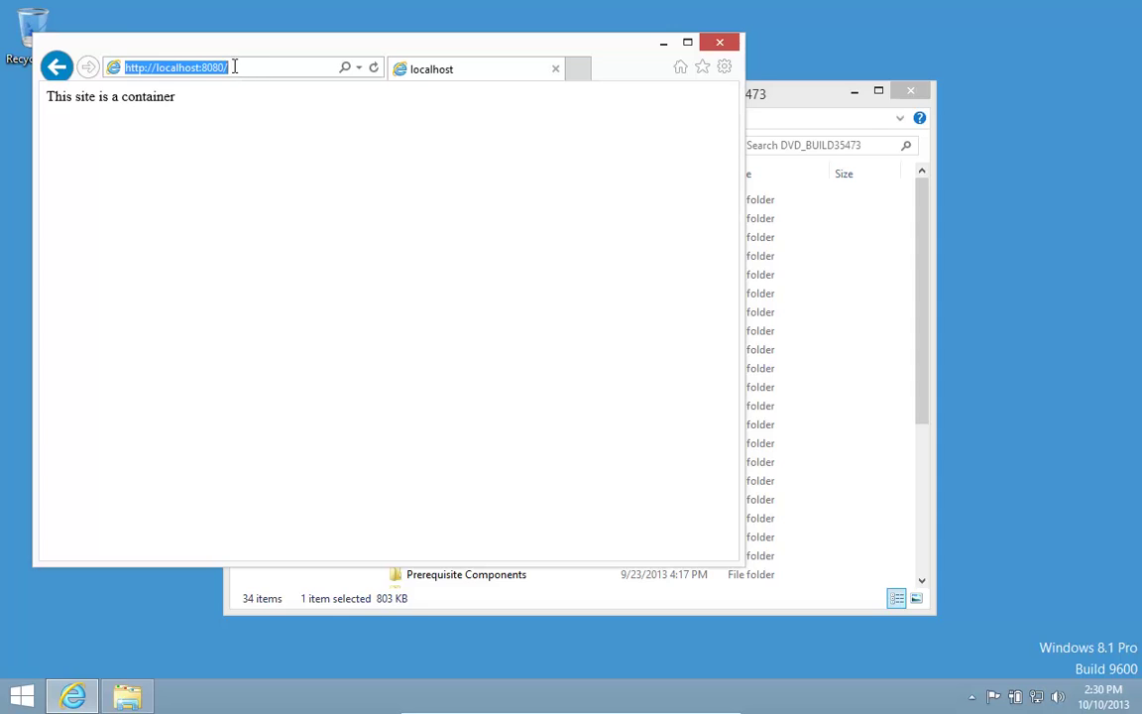
{"action": "left_click", "coordinate": [235, 66]}
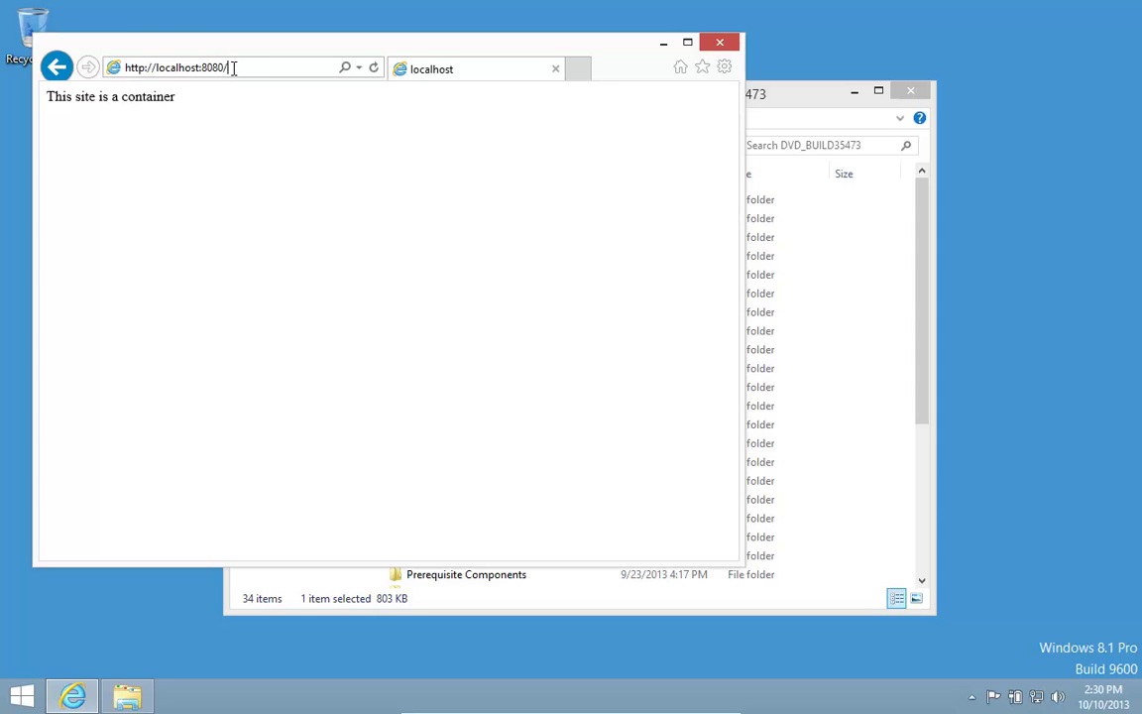
{"action": "type", "text": "Dyn"}
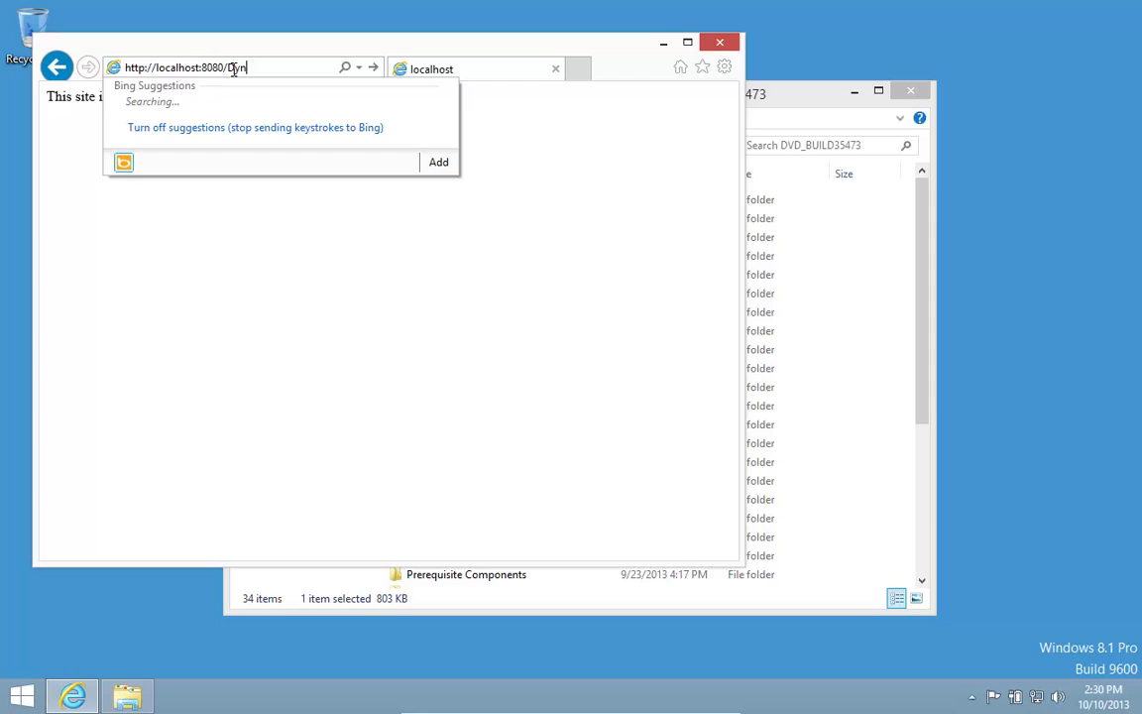
{"action": "type", "text": "amicsNA"}
{"action": "type", "text": "V71"}
{"action": "type", "text": "/"}
{"action": "key", "text": "Return"}
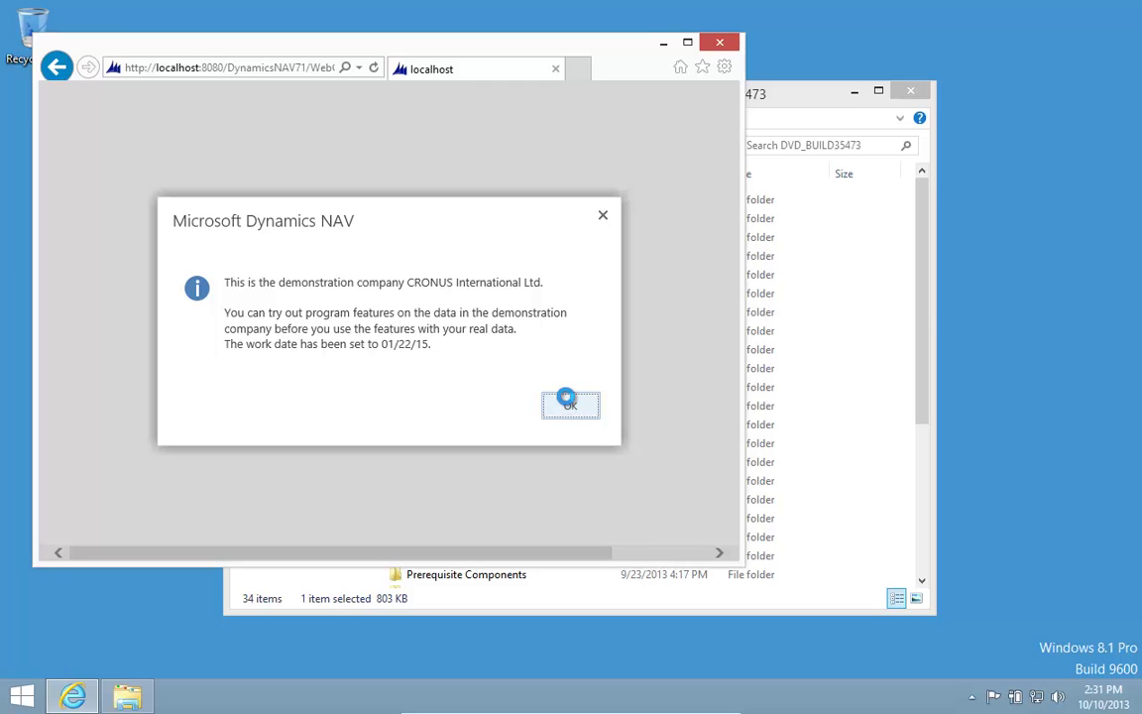
{"action": "key", "text": "Return"}
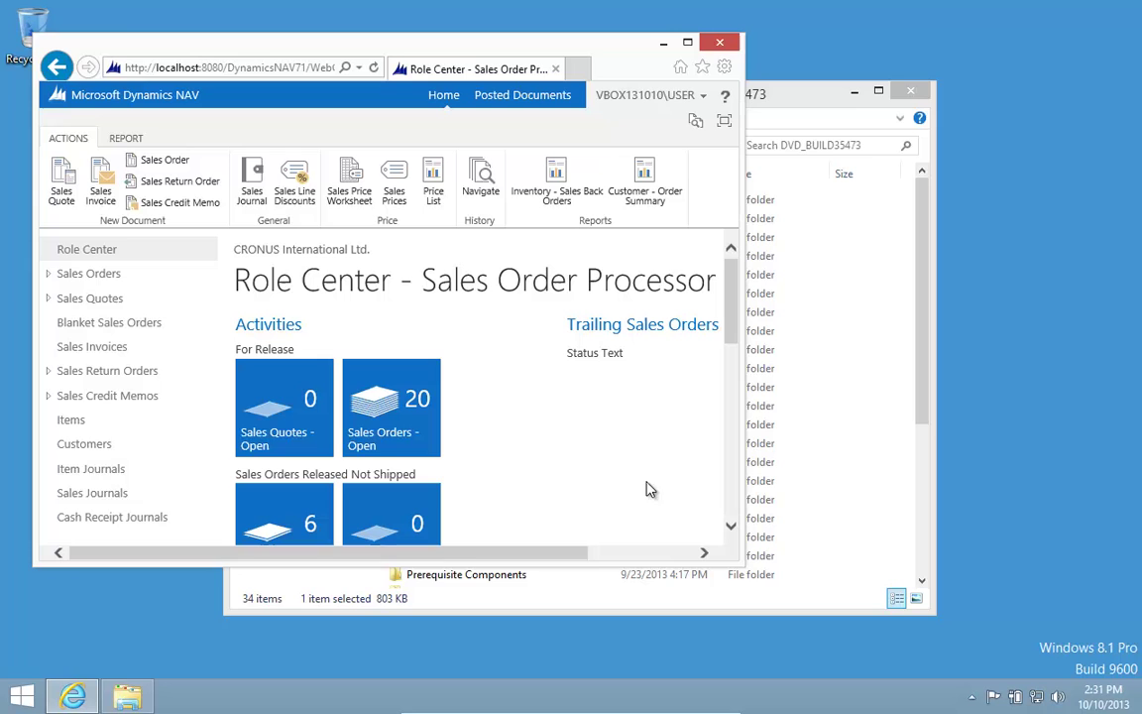
- Enlarge the browser window to view the web client's Role Center, and close the browser
{"action": "left_click_drag", "start_coordinate": [741, 566], "coordinate": [1006, 624]}
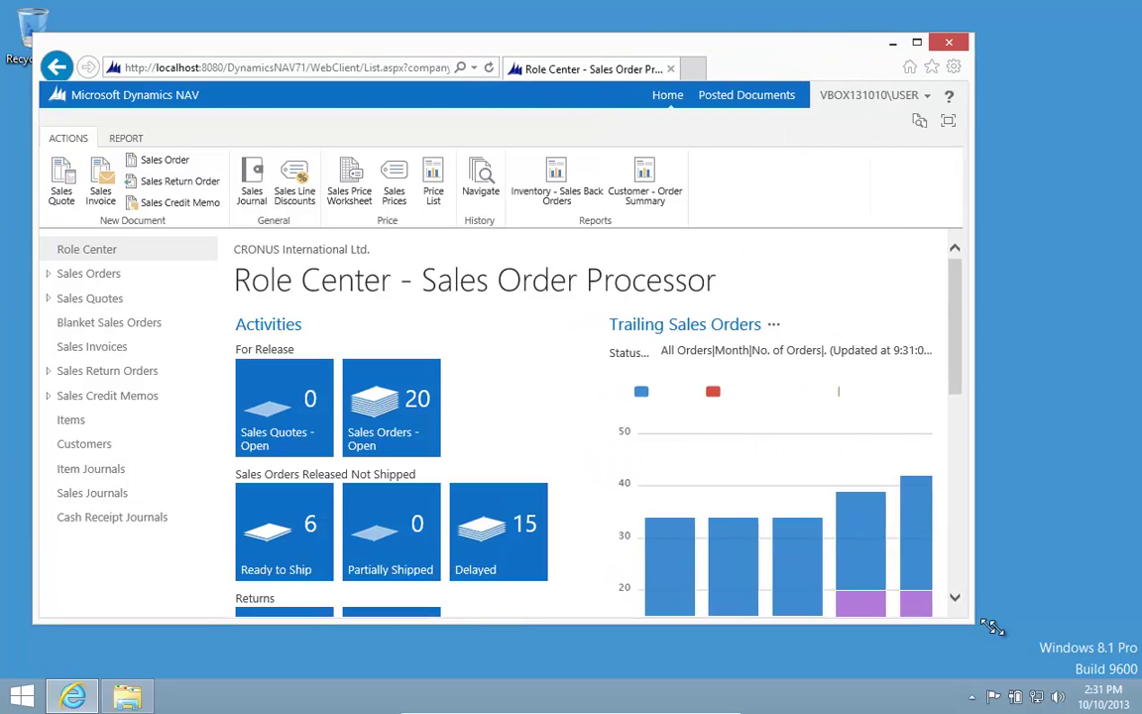
{"action": "mouse_move", "coordinate": [682, 516]}
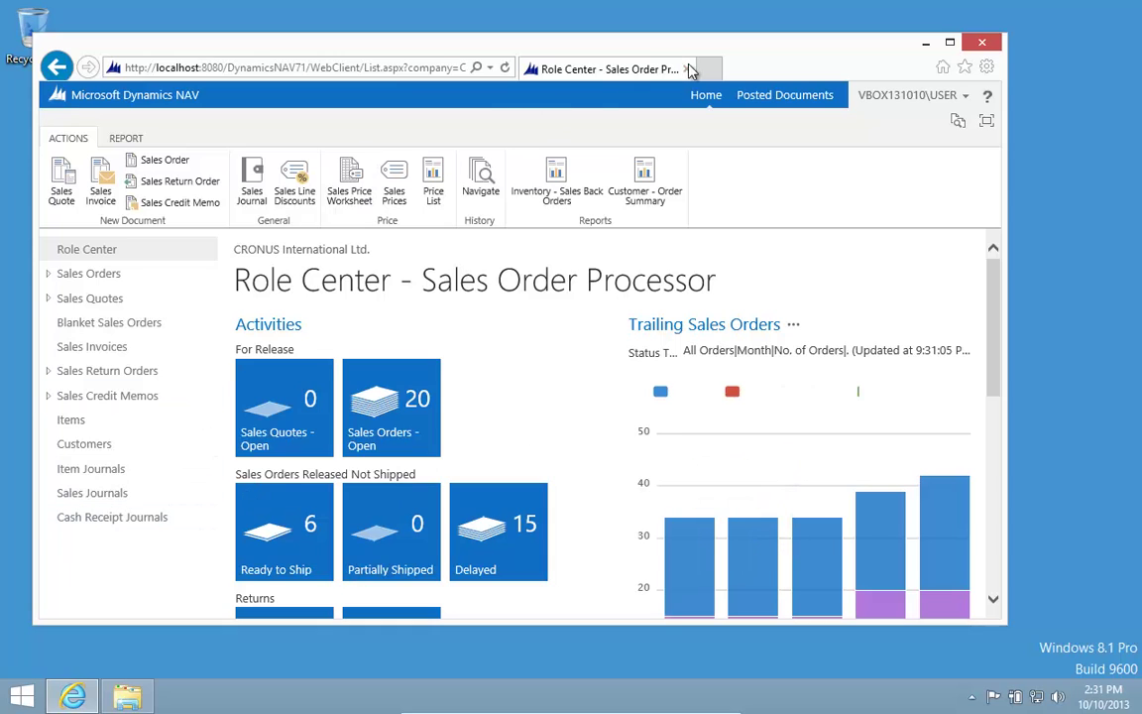
{"action": "left_click", "coordinate": [982, 45]}
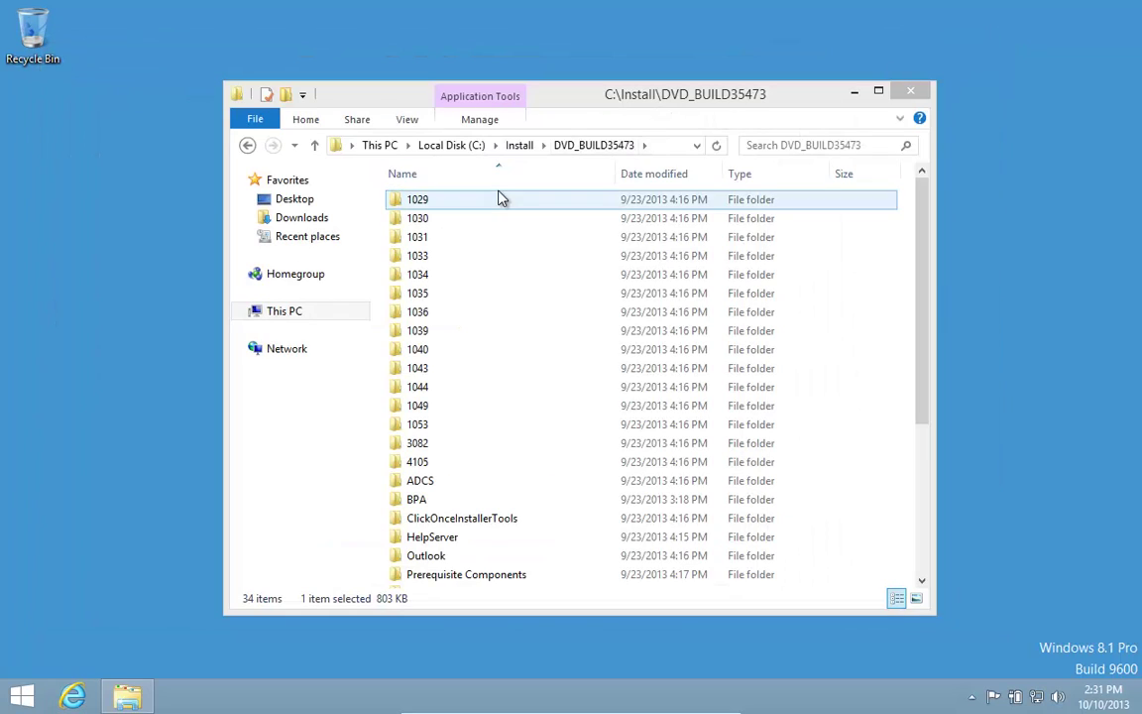
- Search Windows for "nav", launch the Microsoft Dynamics NAV 2013 R2 Windows client, and acknowledge the demonstration company message
{"action": "key", "text": "super"}
{"action": "type", "text": "nav 2013 R2"}
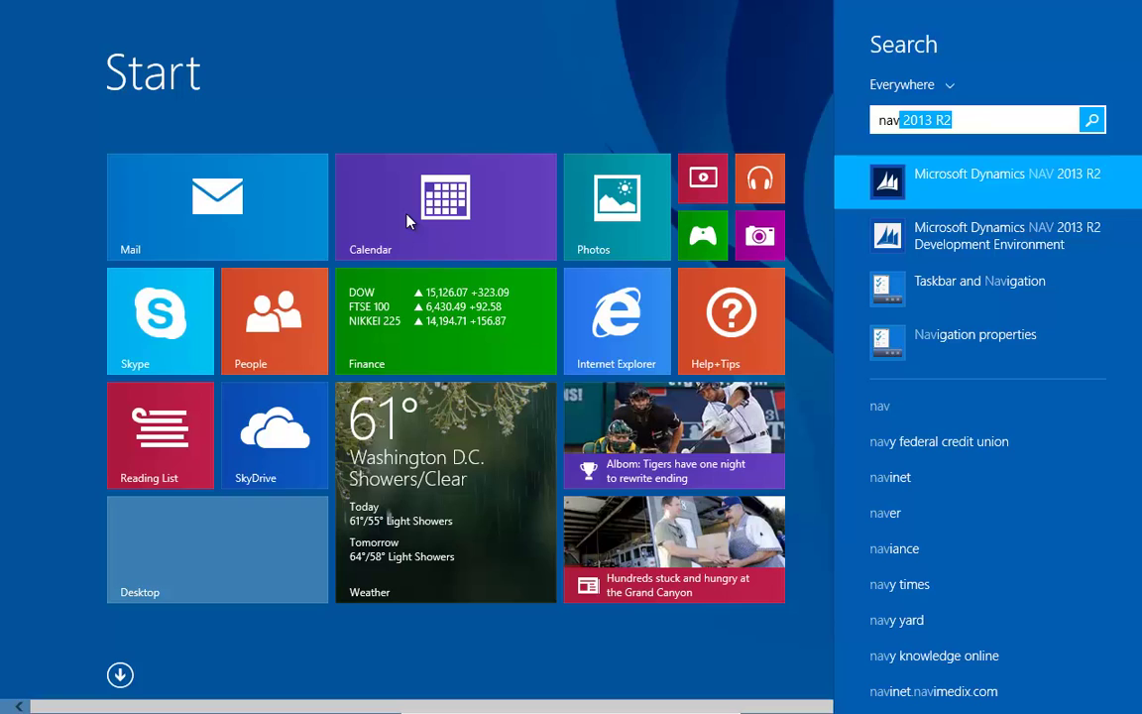
{"action": "key", "text": "Return"}
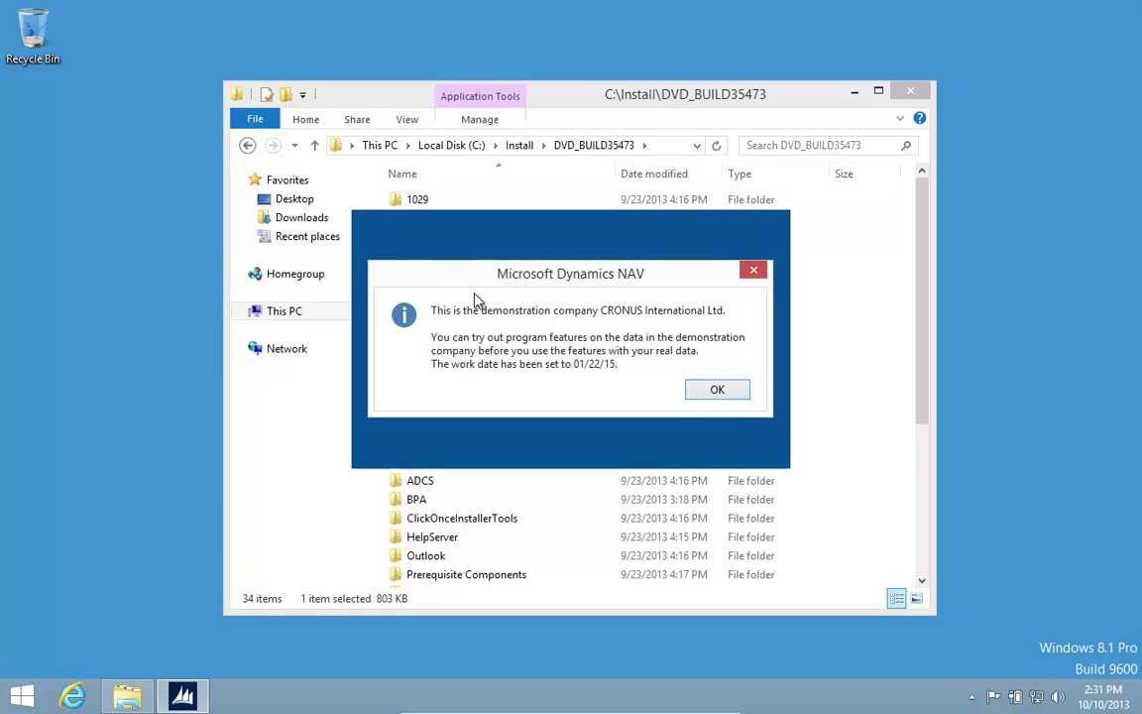
{"action": "left_click", "coordinate": [714, 393]}
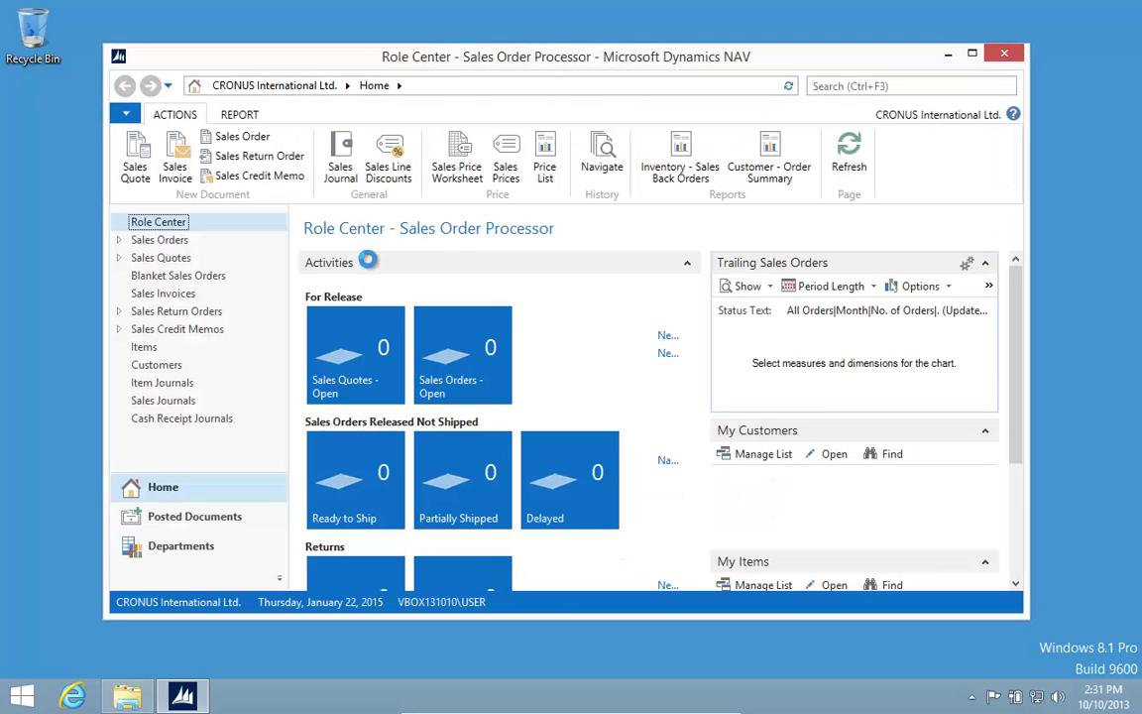
- Try to open context help for a customer number in the Sales Orders list, and close the help page and the client
{"action": "left_click", "coordinate": [170, 241]}
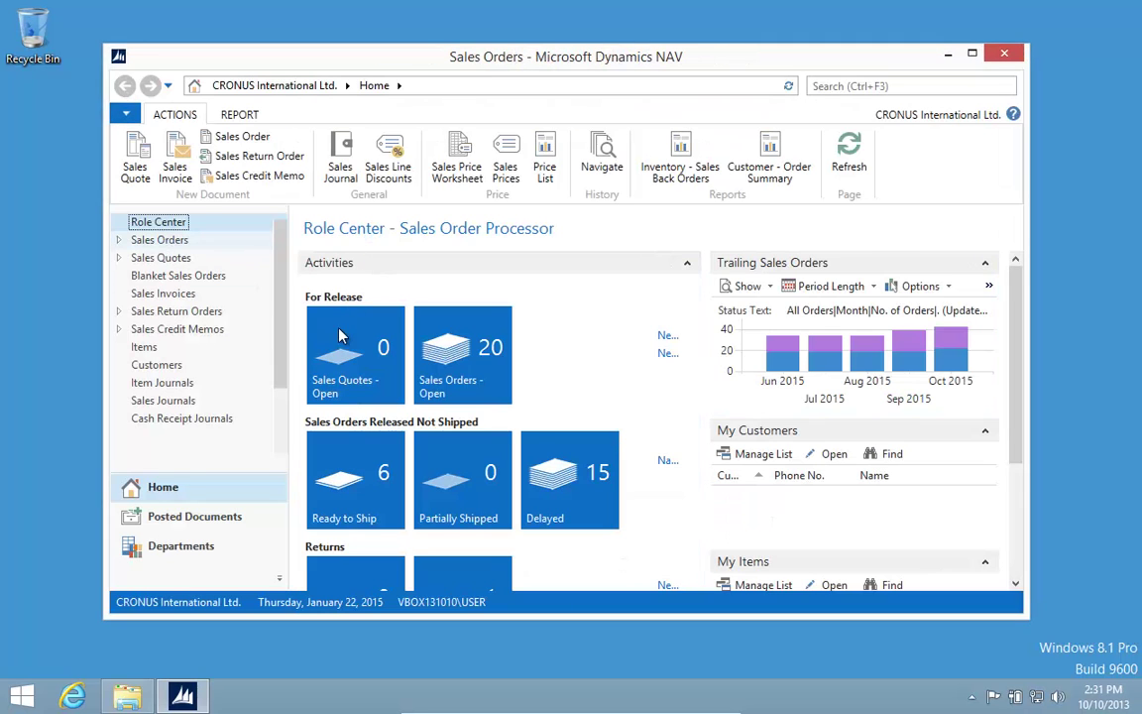
{"action": "left_click", "coordinate": [403, 360]}
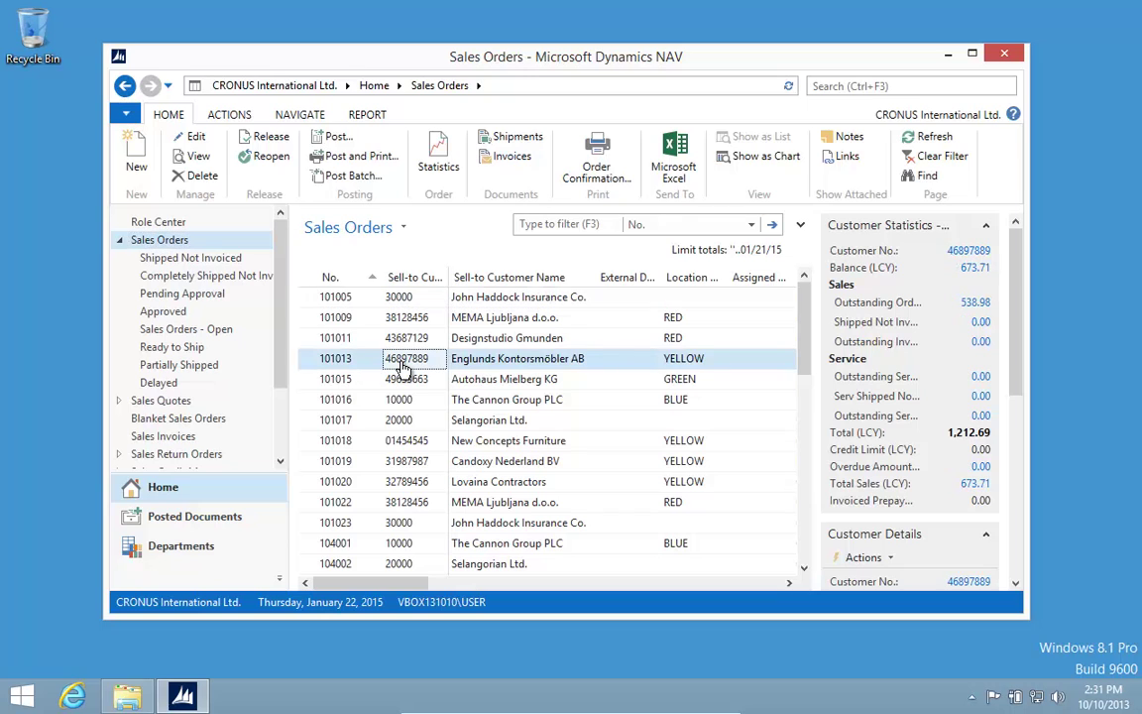
{"action": "key", "text": "F1"}
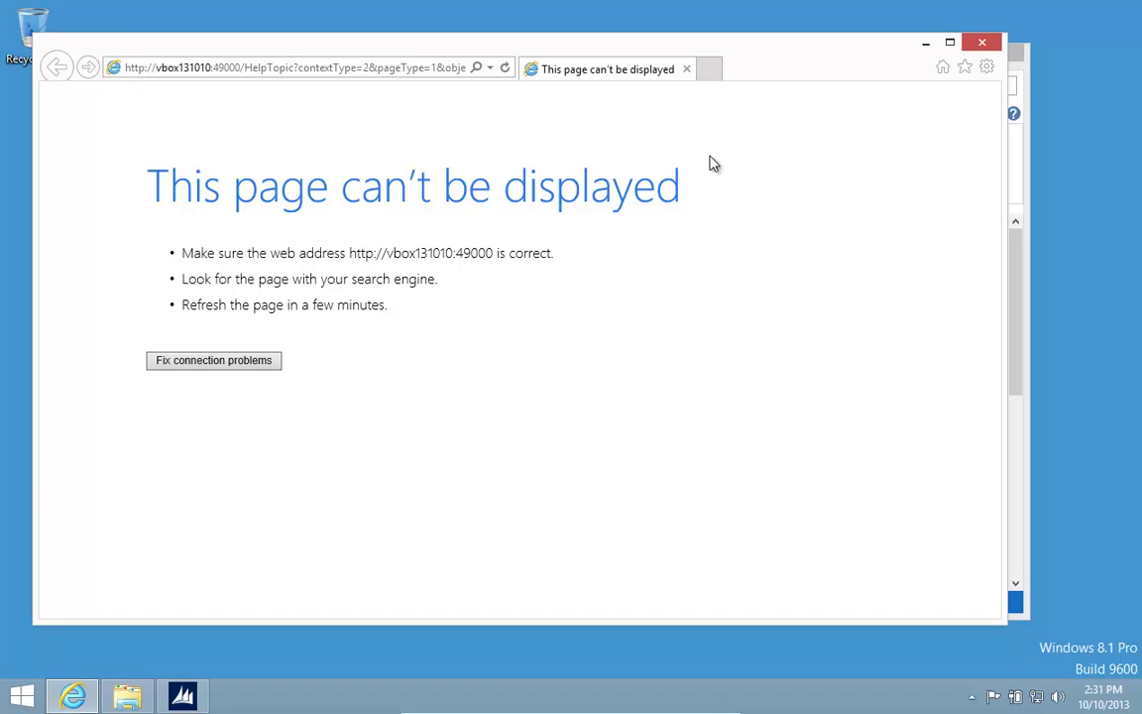
{"action": "left_click", "coordinate": [985, 46]}
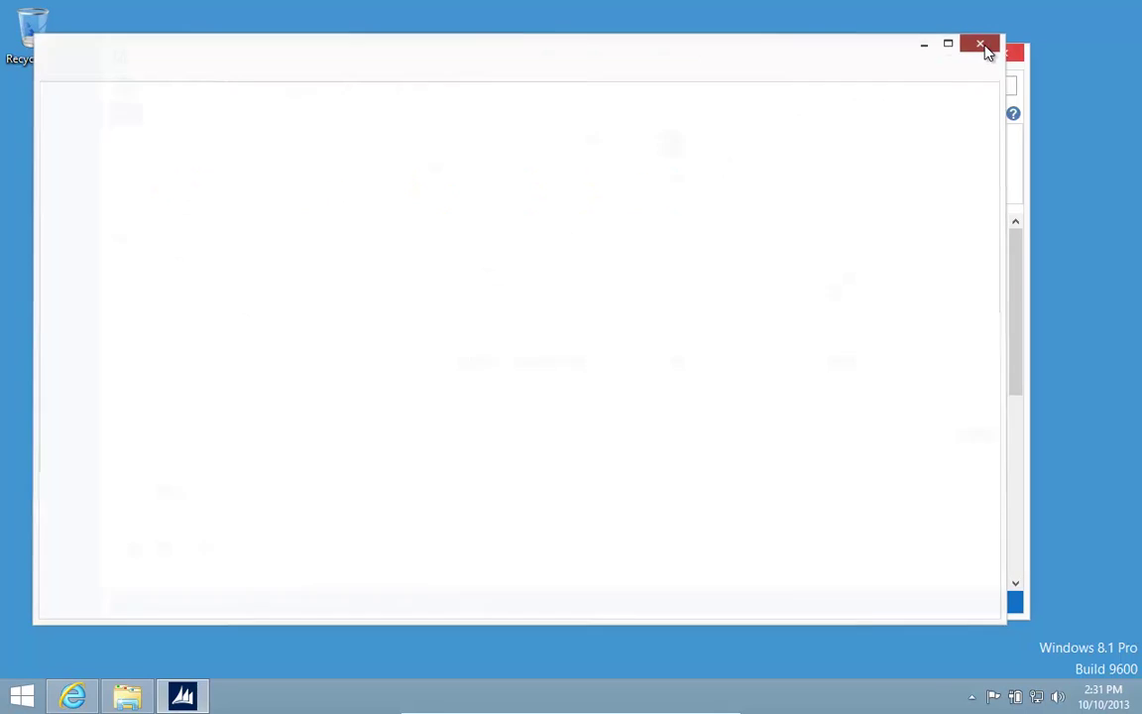
{"action": "left_click", "coordinate": [997, 45]}
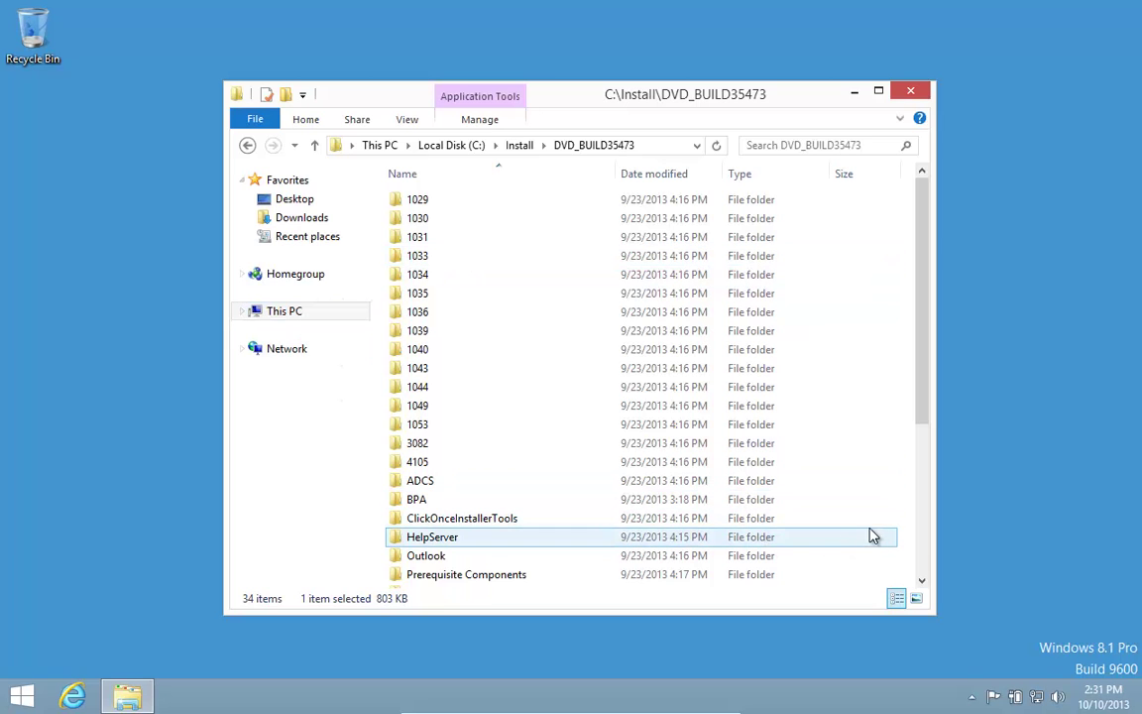
- Run setup.exe from the DVD_BUILD35473 folder, allow it to make changes, and choose to add or remove components
{"action": "scroll", "coordinate": [922, 551], "scroll_direction": "down", "scroll_amount": 5}
{"action": "left_click", "coordinate": [413, 544]}
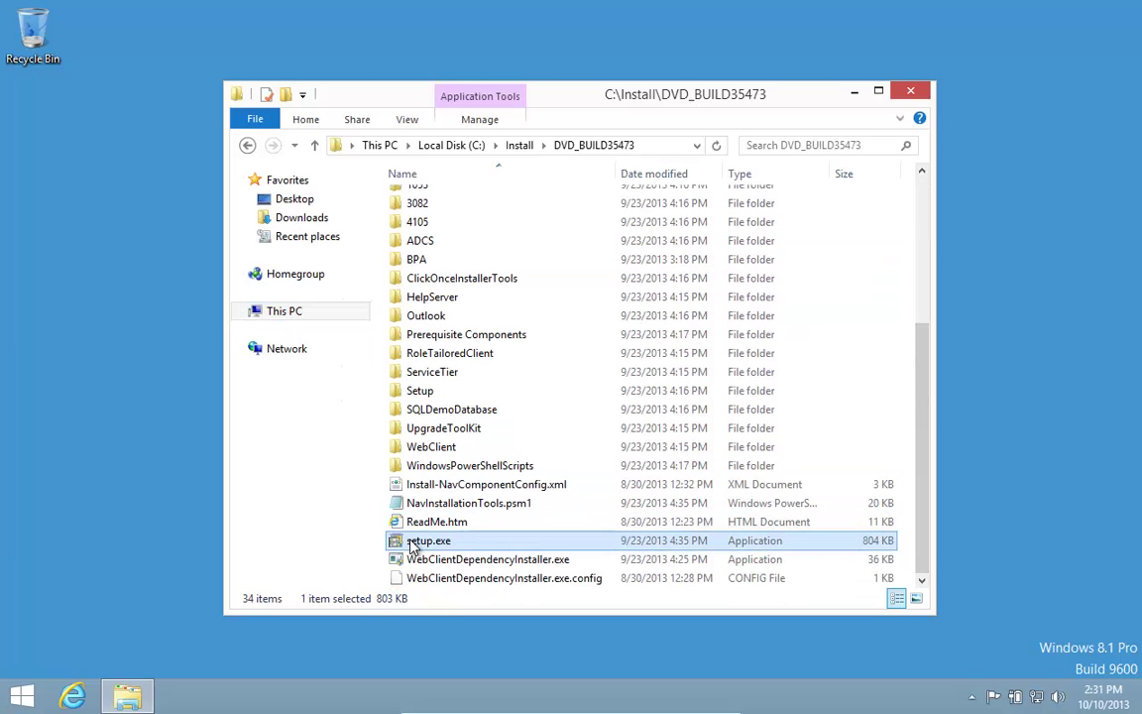
{"action": "double_click", "coordinate": [414, 544]}
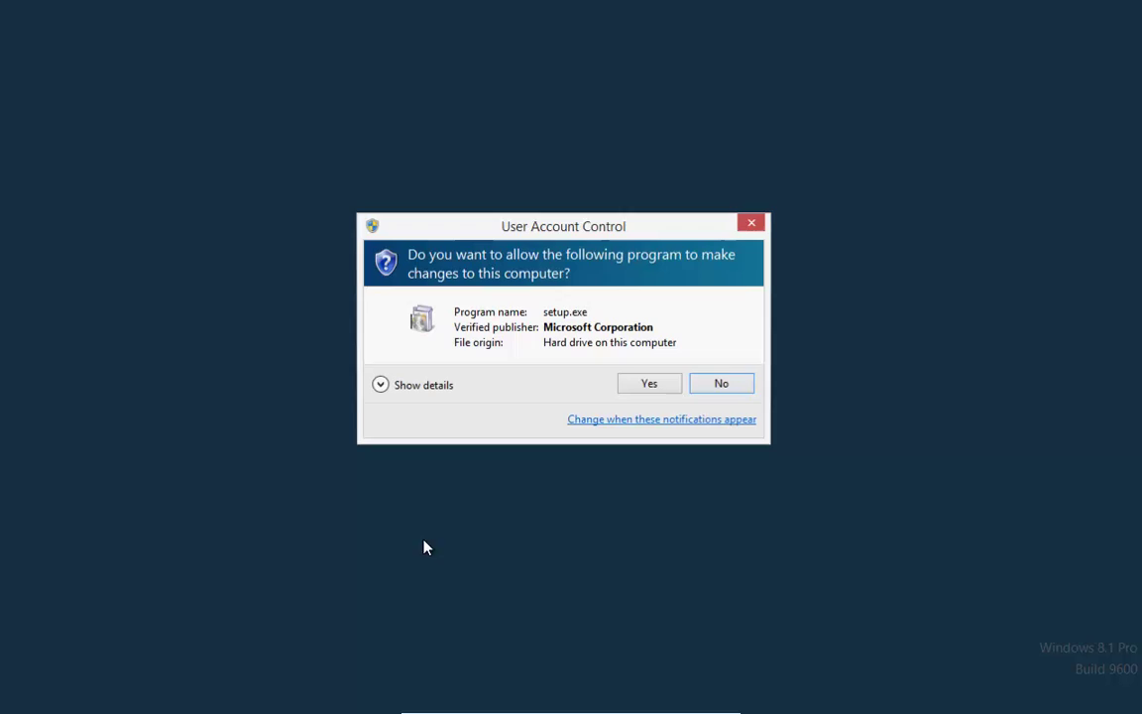
{"action": "left_click", "coordinate": [656, 392]}
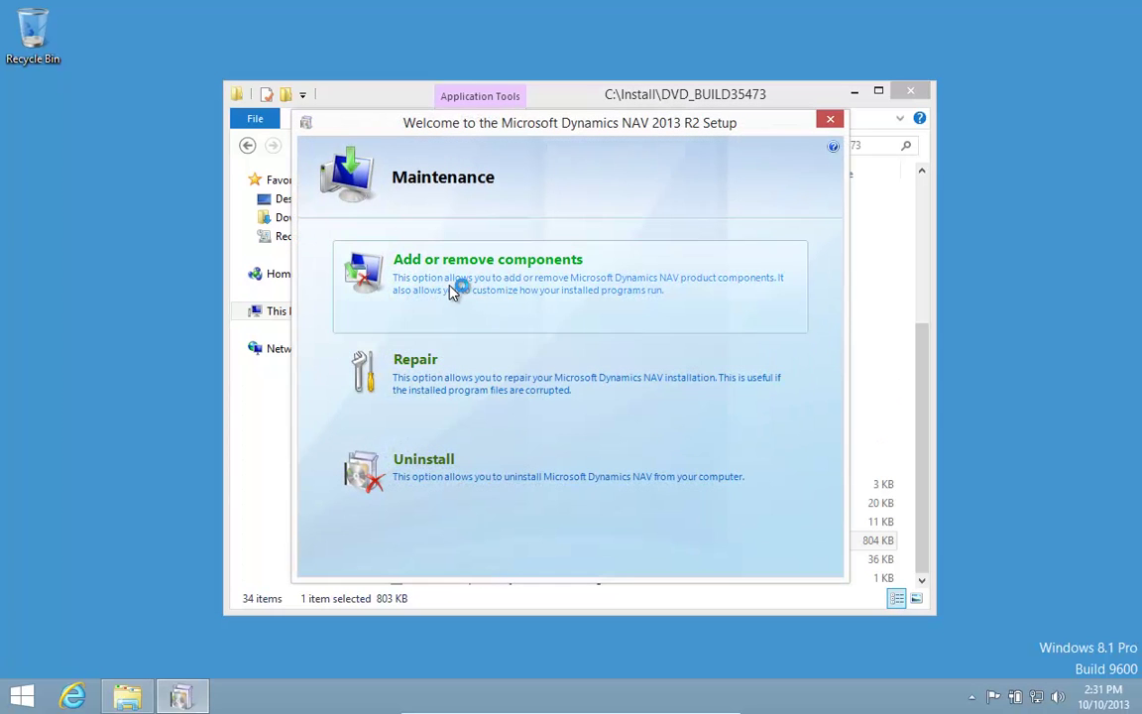
{"action": "left_click", "coordinate": [451, 287]}
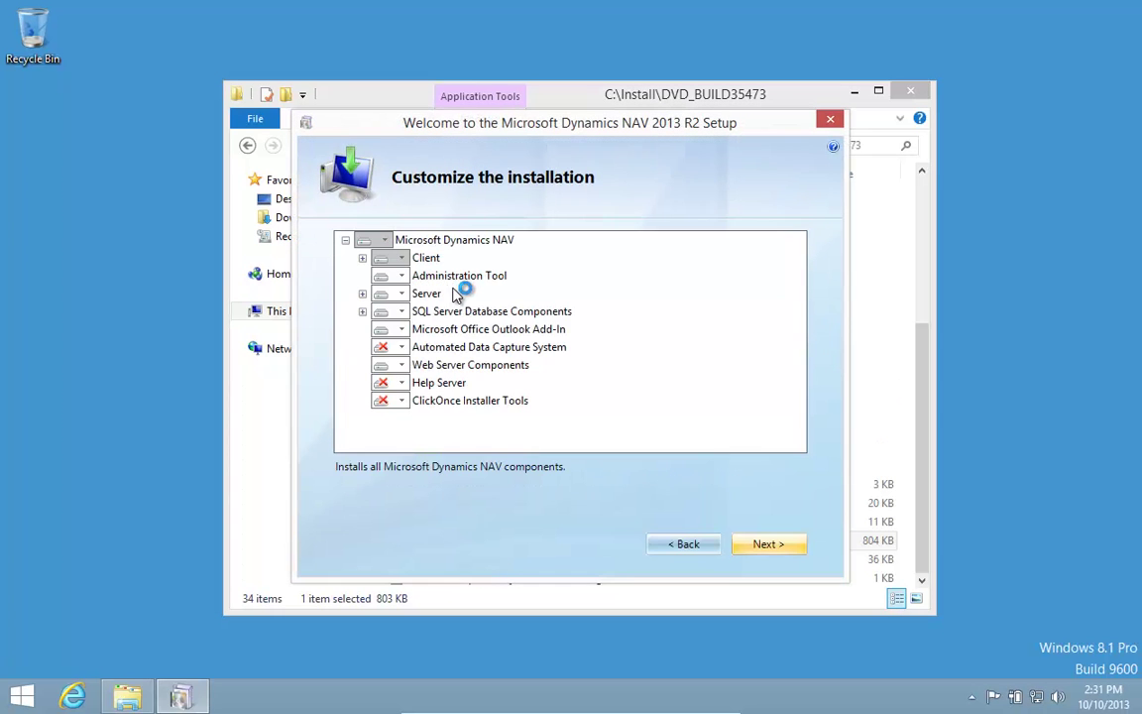
- Select Help Server for installation and review its install location, server and port parameters
{"action": "left_click", "coordinate": [400, 385]}
{"action": "left_click", "coordinate": [436, 400]}
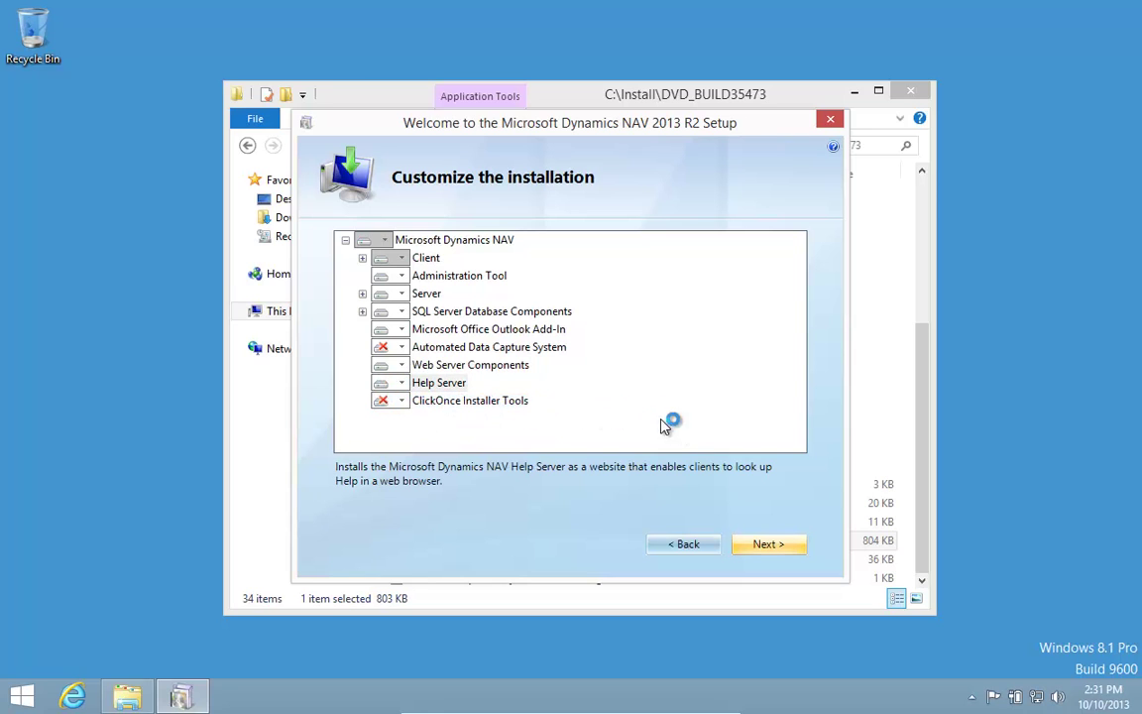
{"action": "left_click", "coordinate": [771, 545]}
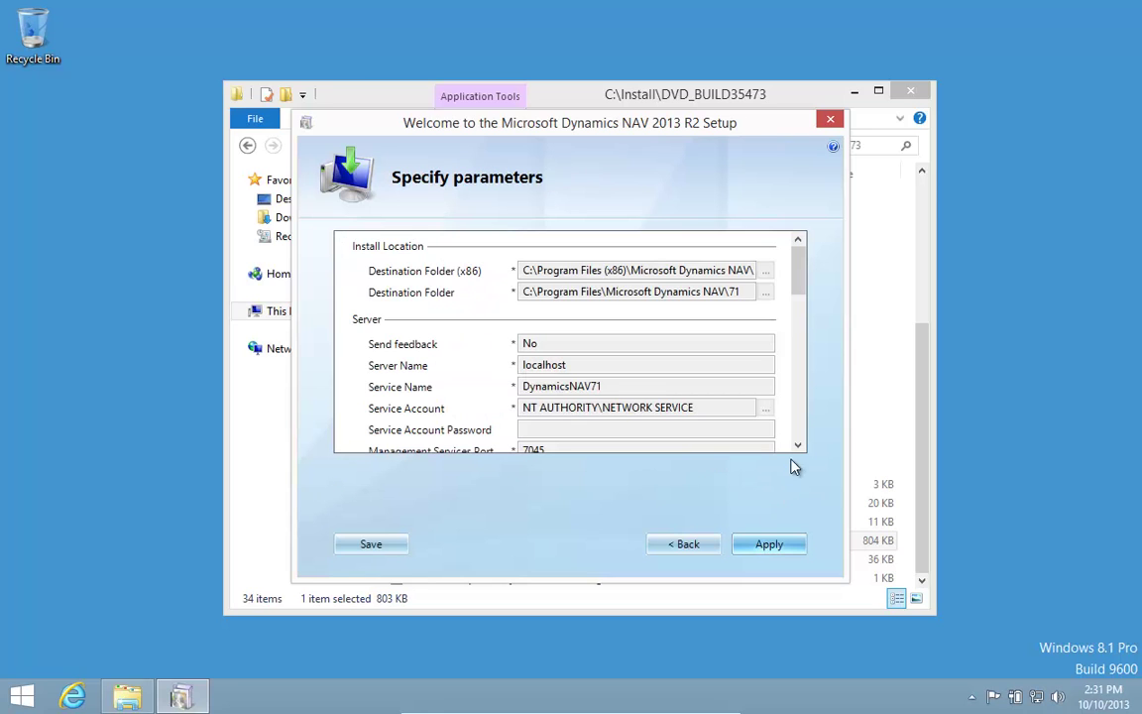
{"action": "left_click_drag", "start_coordinate": [799, 290], "coordinate": [798, 446]}
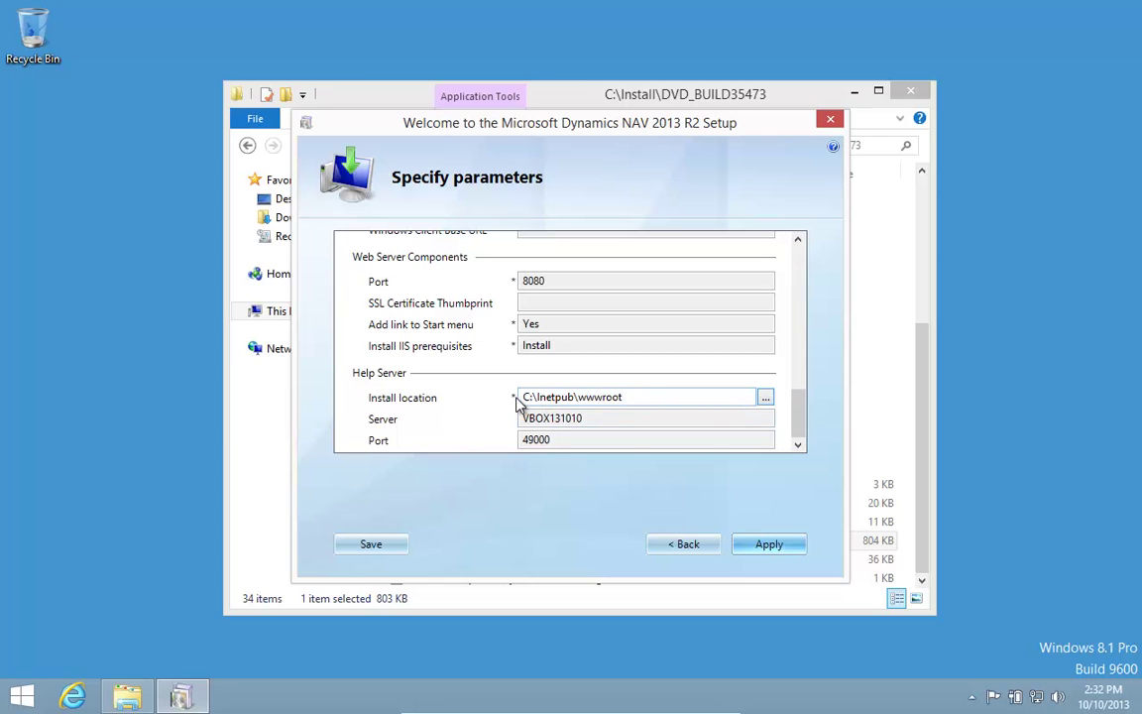
- Apply the modification despite the missing Microsoft Outlook prerequisite, view the problem report, and close setup
{"action": "left_click", "coordinate": [773, 546]}
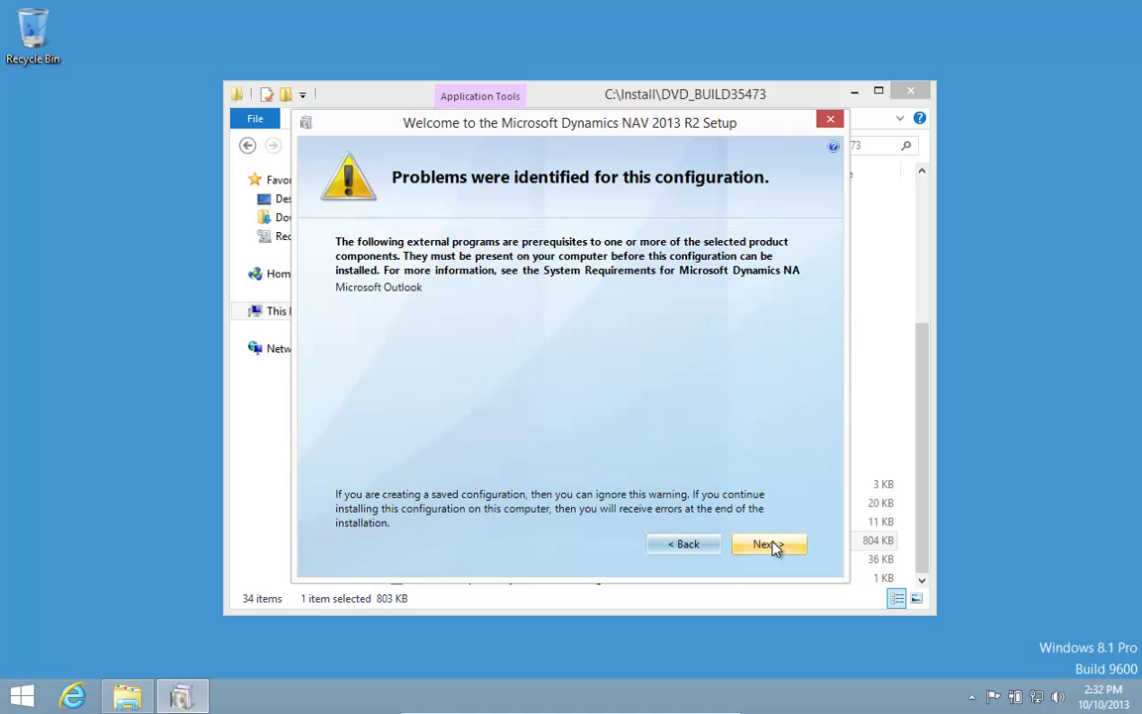
{"action": "left_click", "coordinate": [770, 545]}
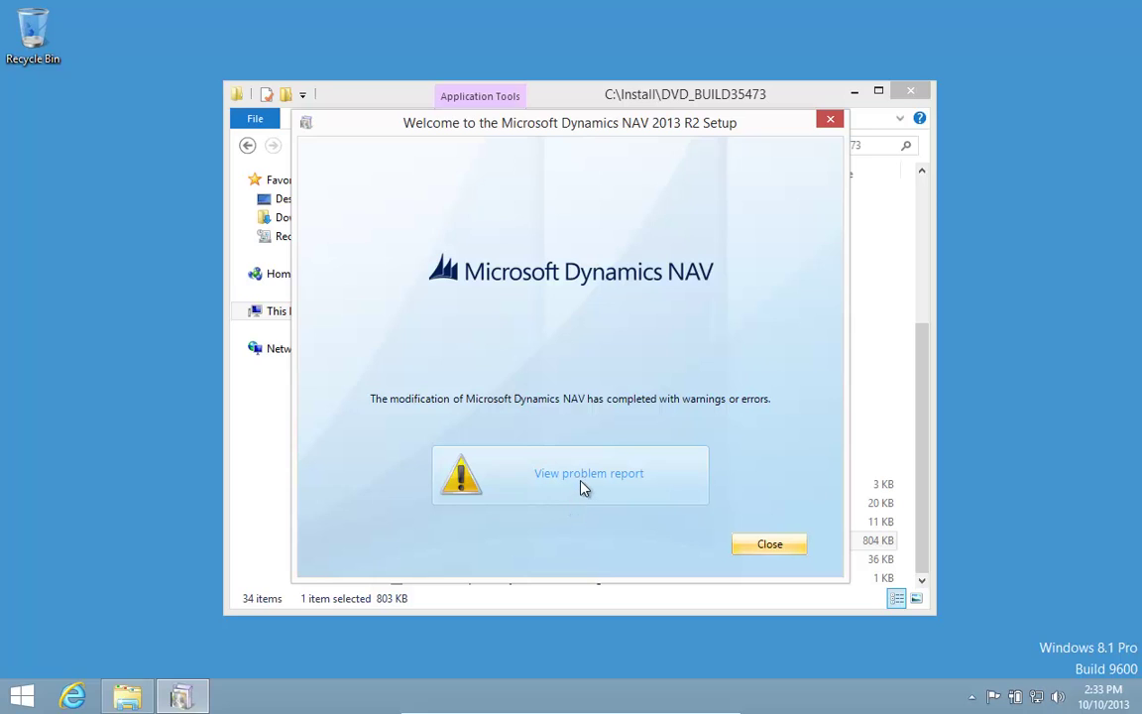
{"action": "left_click", "coordinate": [587, 478]}
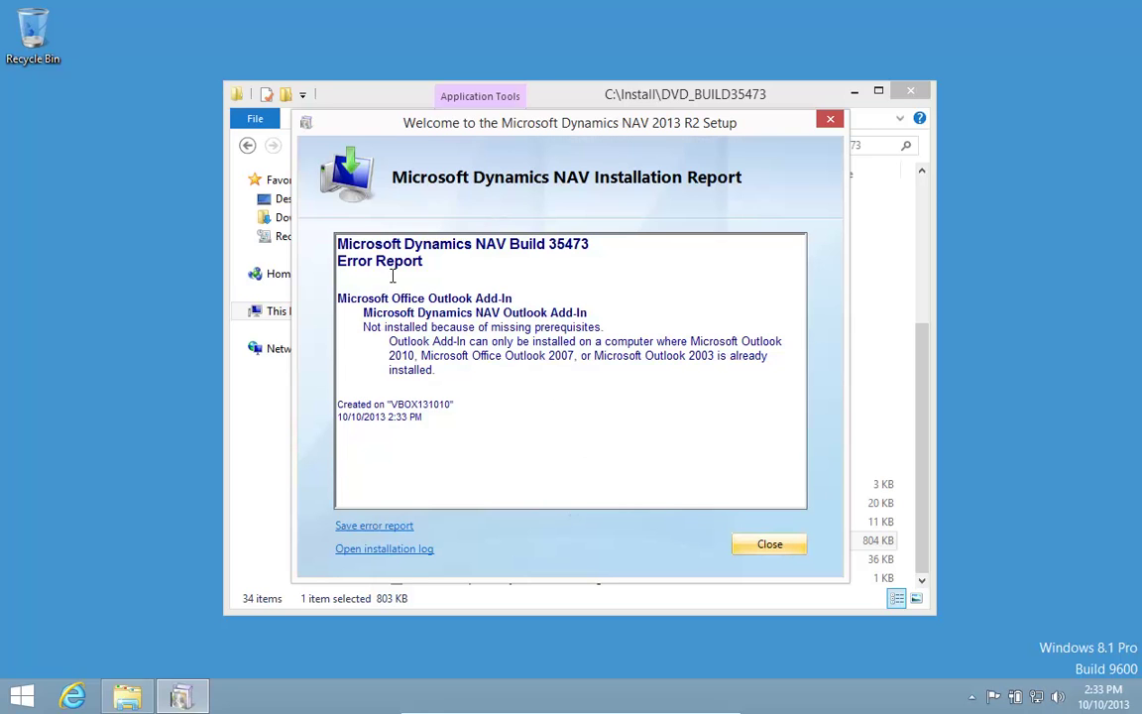
{"action": "left_click", "coordinate": [774, 552]}
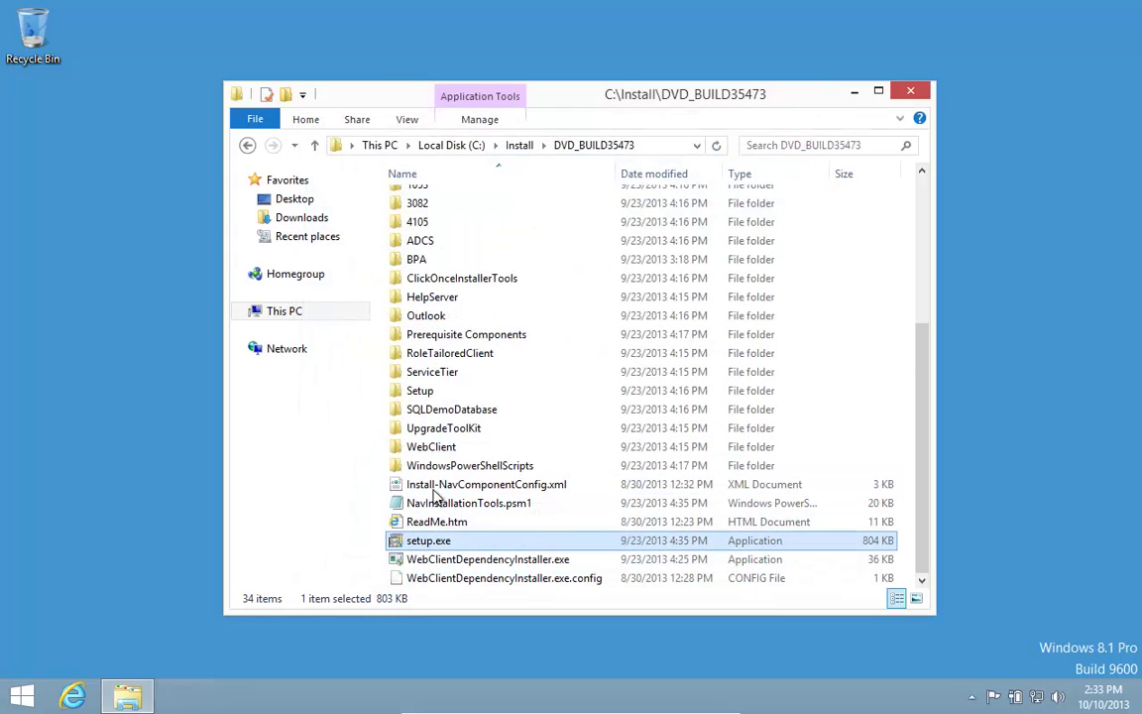
- Search Windows for "nav", start the Microsoft Dynamics NAV 2013 R2 client again, and dismiss the demonstration company message
{"action": "left_click", "coordinate": [154, 557]}
{"action": "key", "text": "super"}
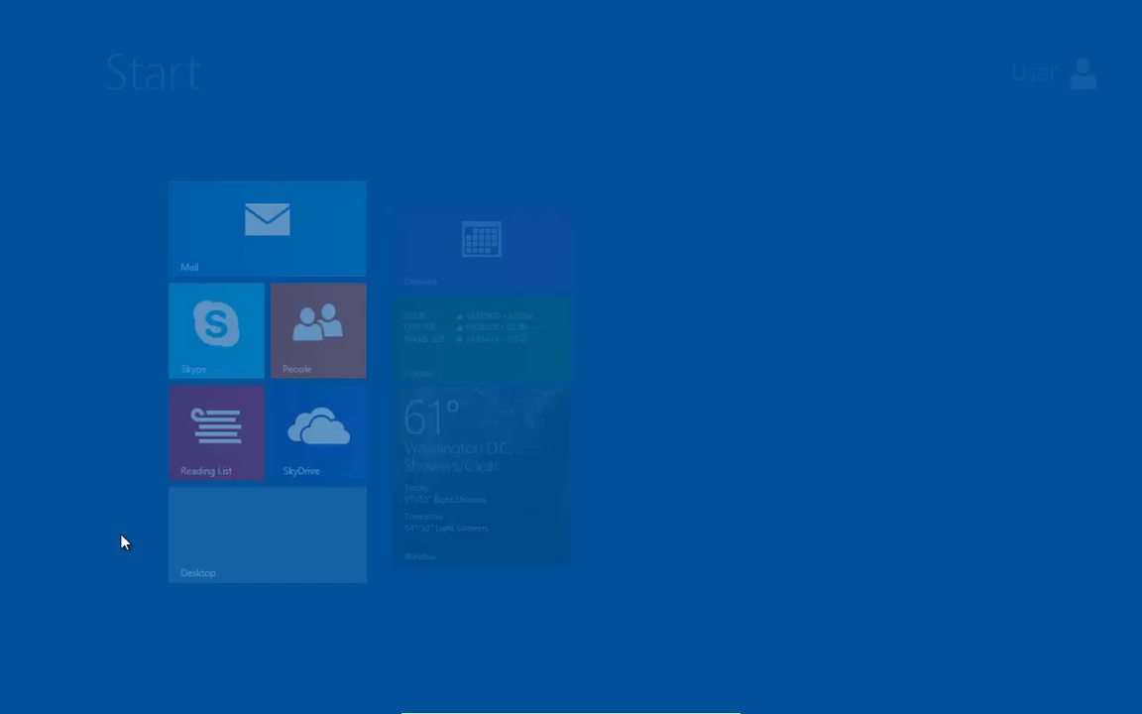
{"action": "type", "text": "nav 2013 R2"}
{"action": "key", "text": "Return"}
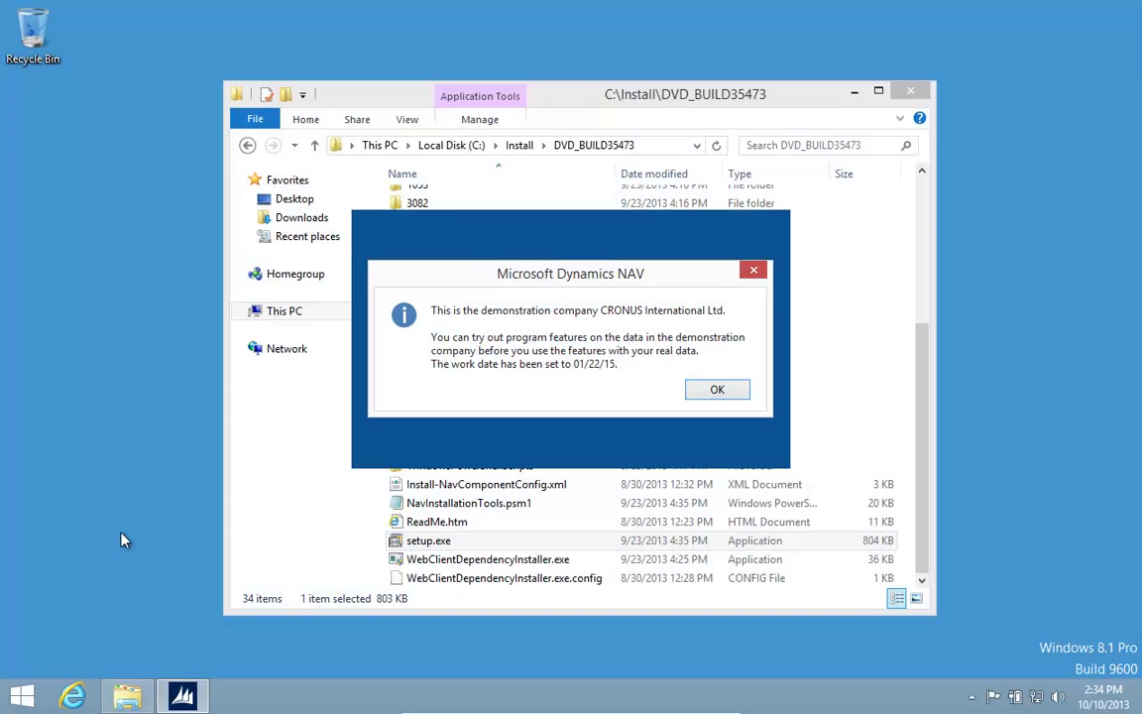
{"action": "key", "text": "Return"}
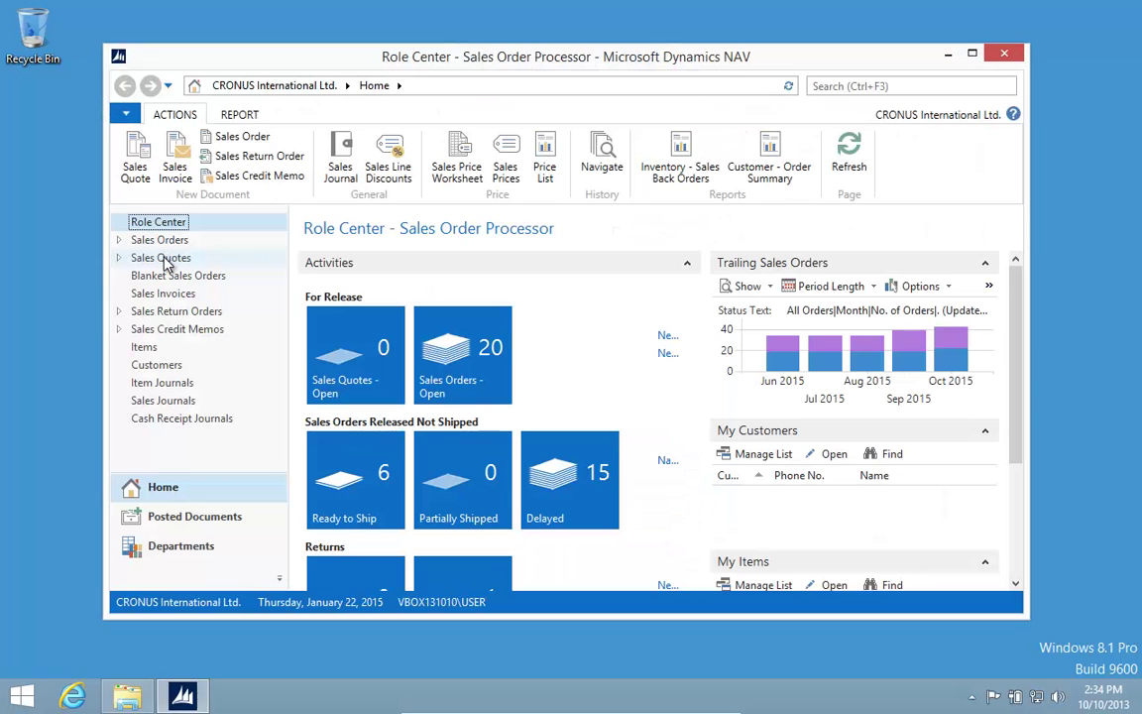
- Open context help for the sell-to customer number of sales order 101011 in the Windows client's Sales Orders list
{"action": "left_click", "coordinate": [164, 241]}
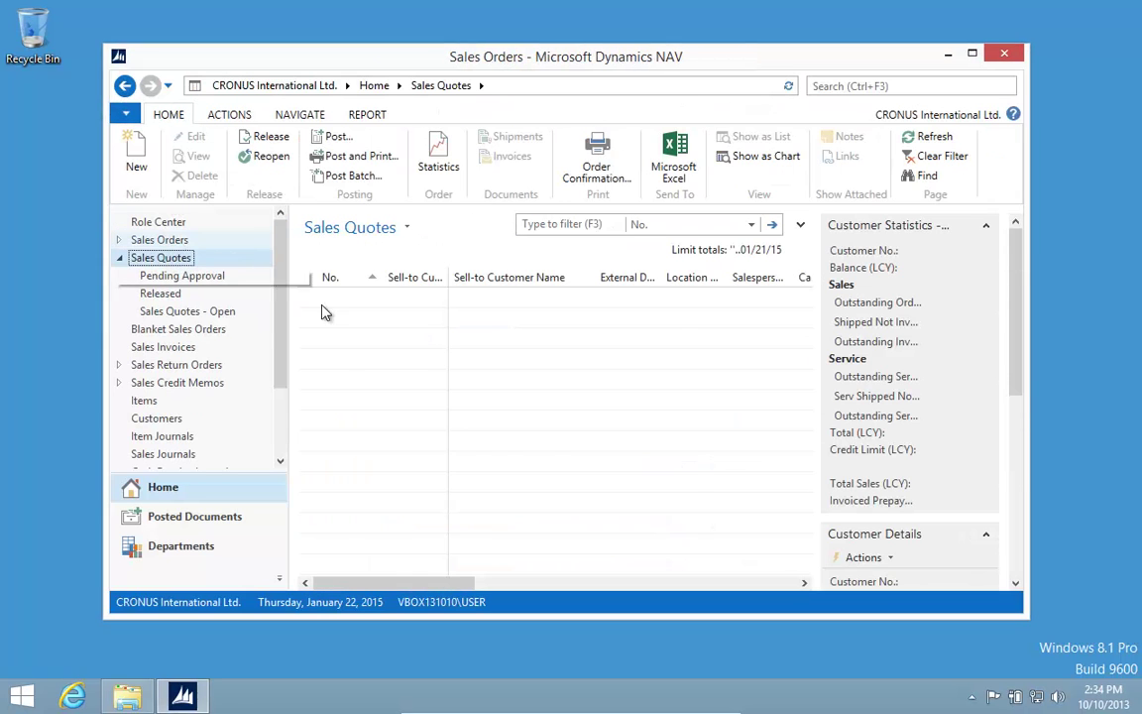
{"action": "left_click", "coordinate": [418, 338]}
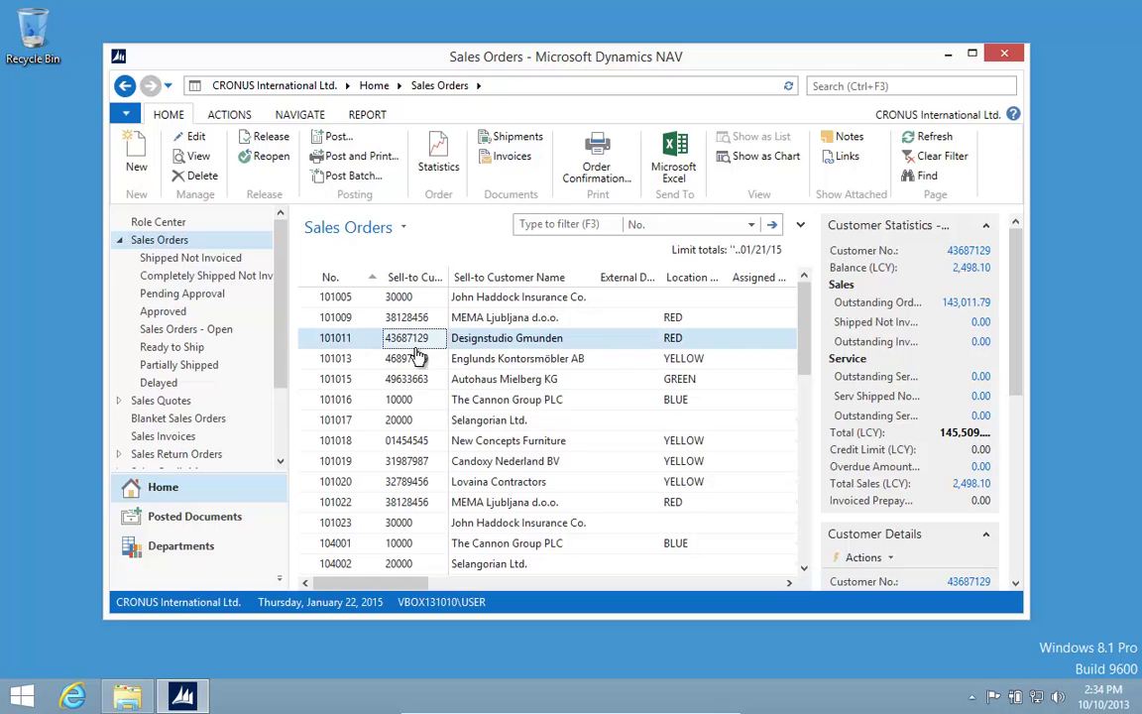
{"action": "key", "text": "F1"}
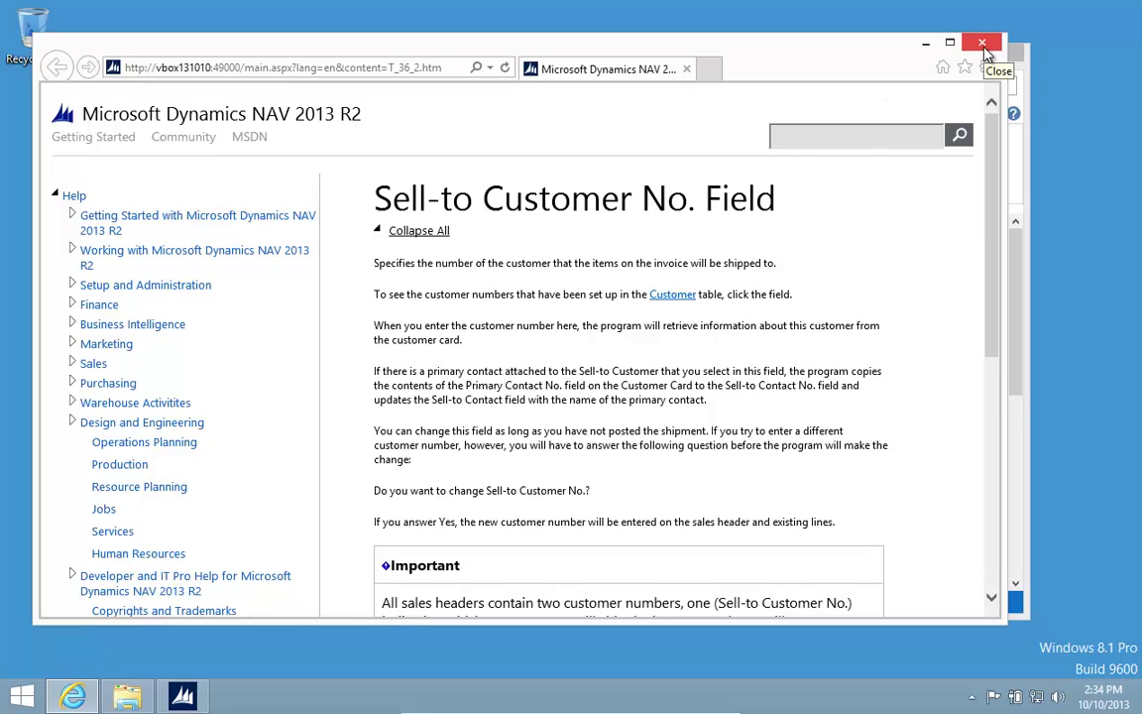
{"action": "left_click", "coordinate": [708, 76]}
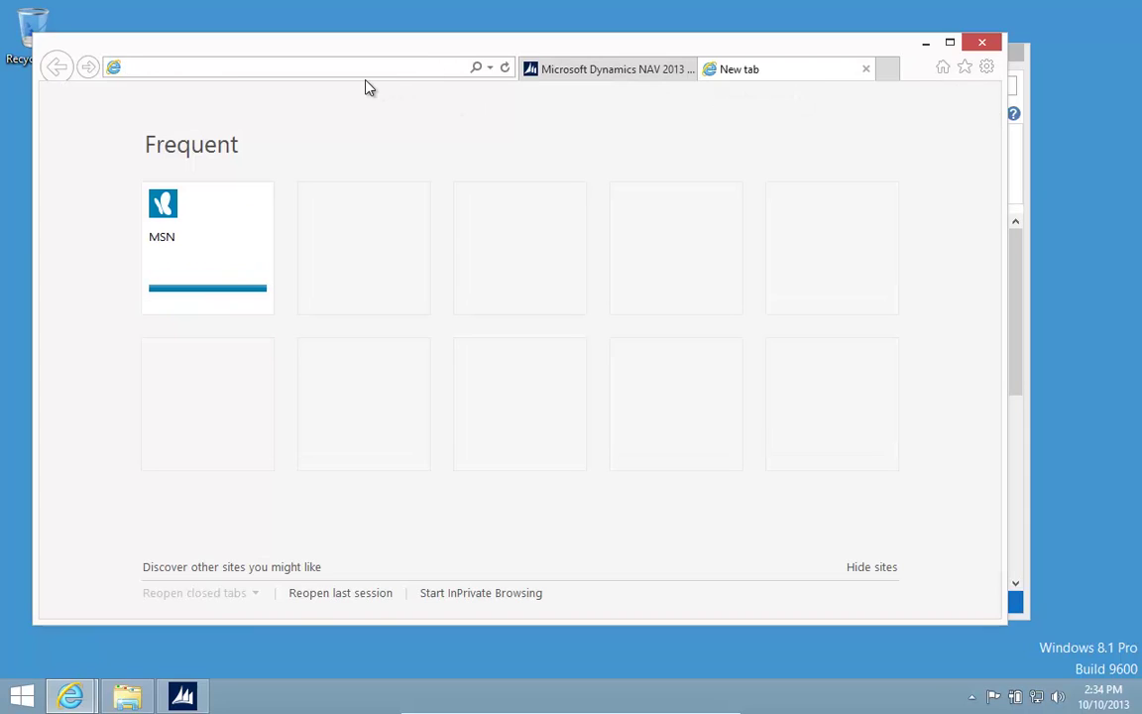
{"action": "type", "text": "localhost:8080/"}
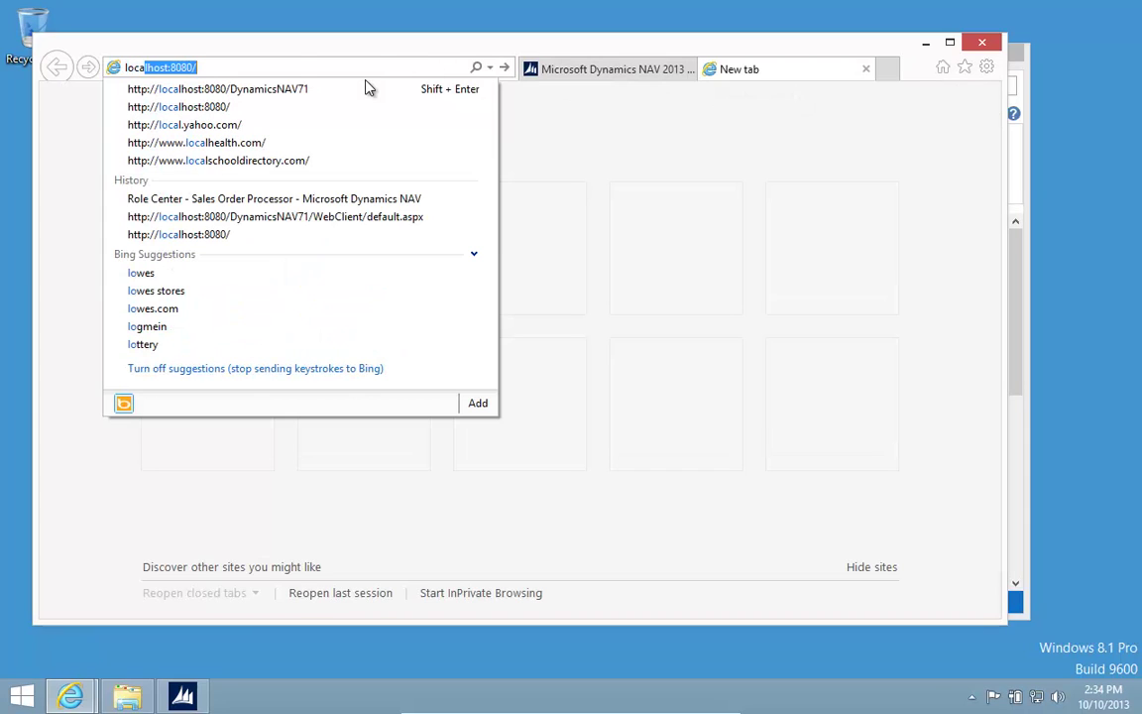
{"action": "left_click", "coordinate": [276, 89]}
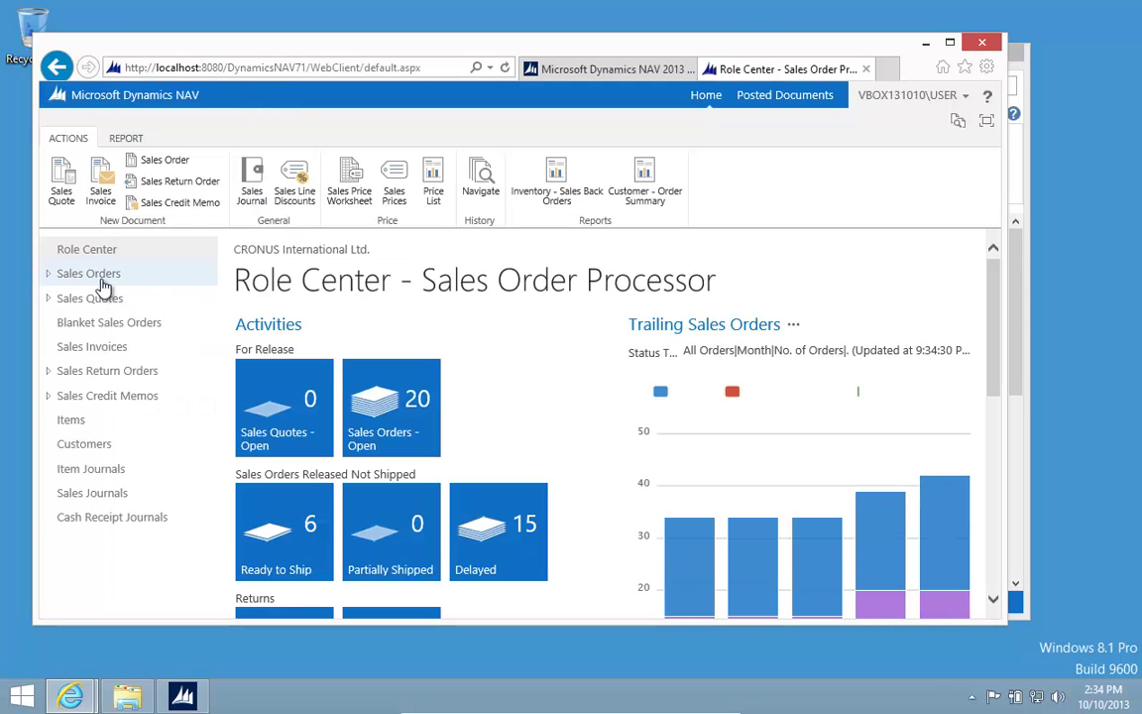
- Open help for the Sell-to Customer No. column in the web client's Sales Orders list, and close all browser tabs
{"action": "left_click", "coordinate": [97, 275]}
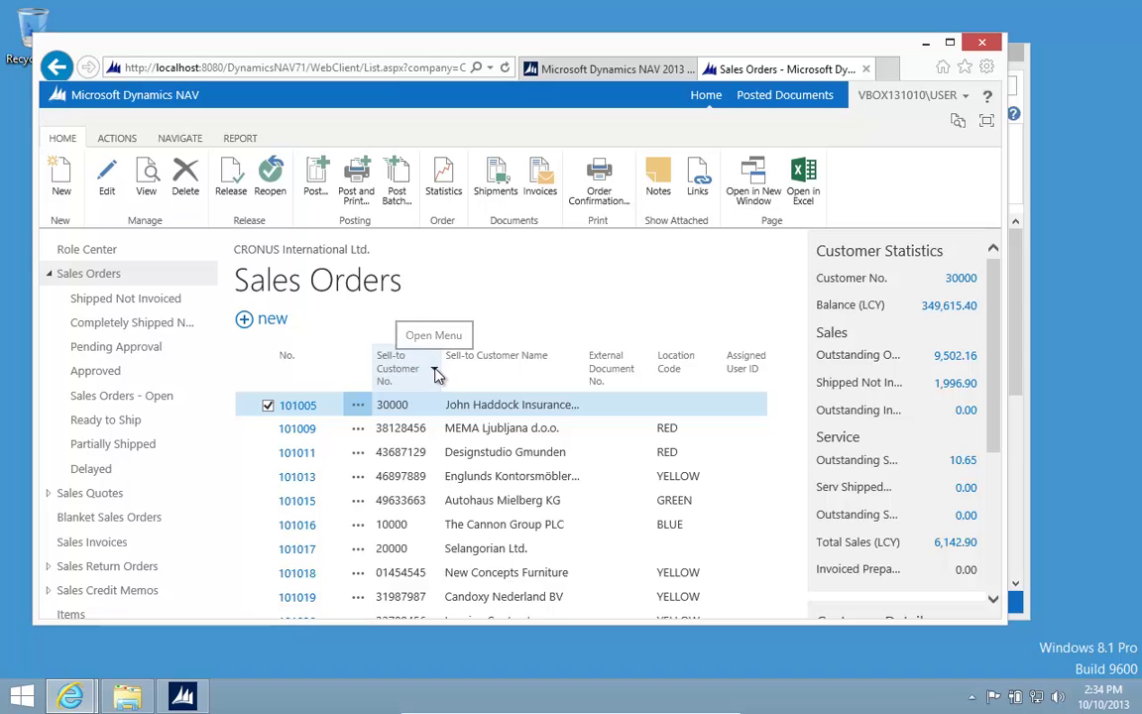
{"action": "left_click", "coordinate": [433, 372]}
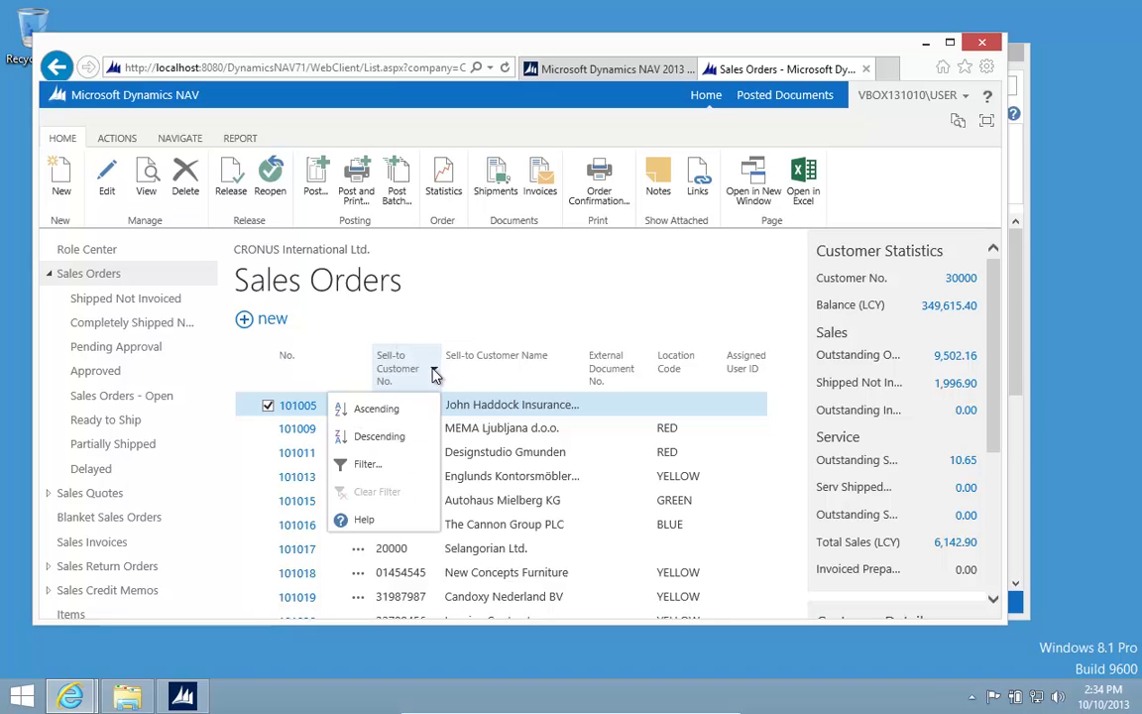
{"action": "left_click", "coordinate": [363, 519]}
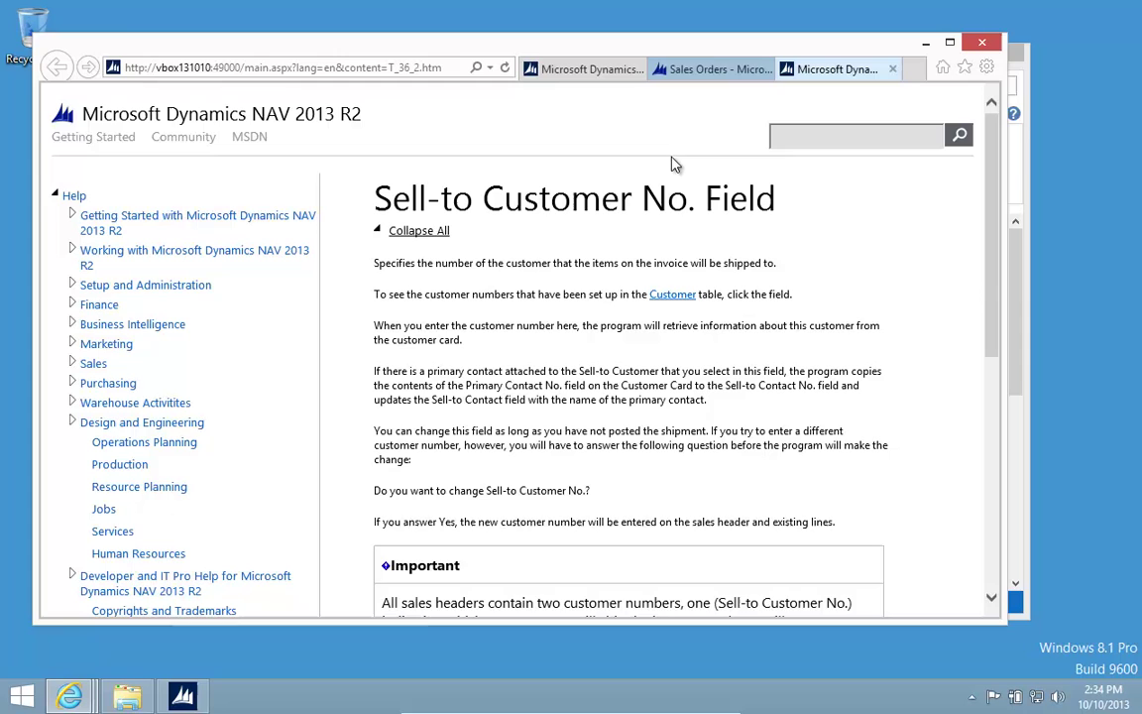
{"action": "key", "text": "alt+F4"}
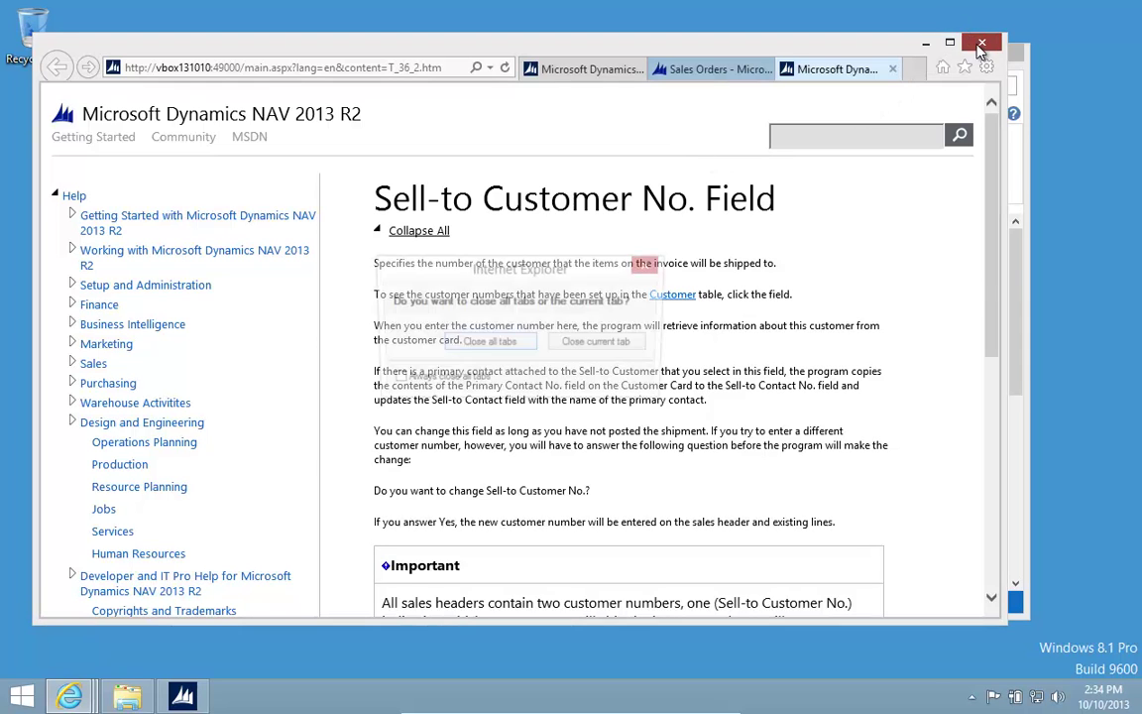
{"action": "left_click", "coordinate": [489, 343]}
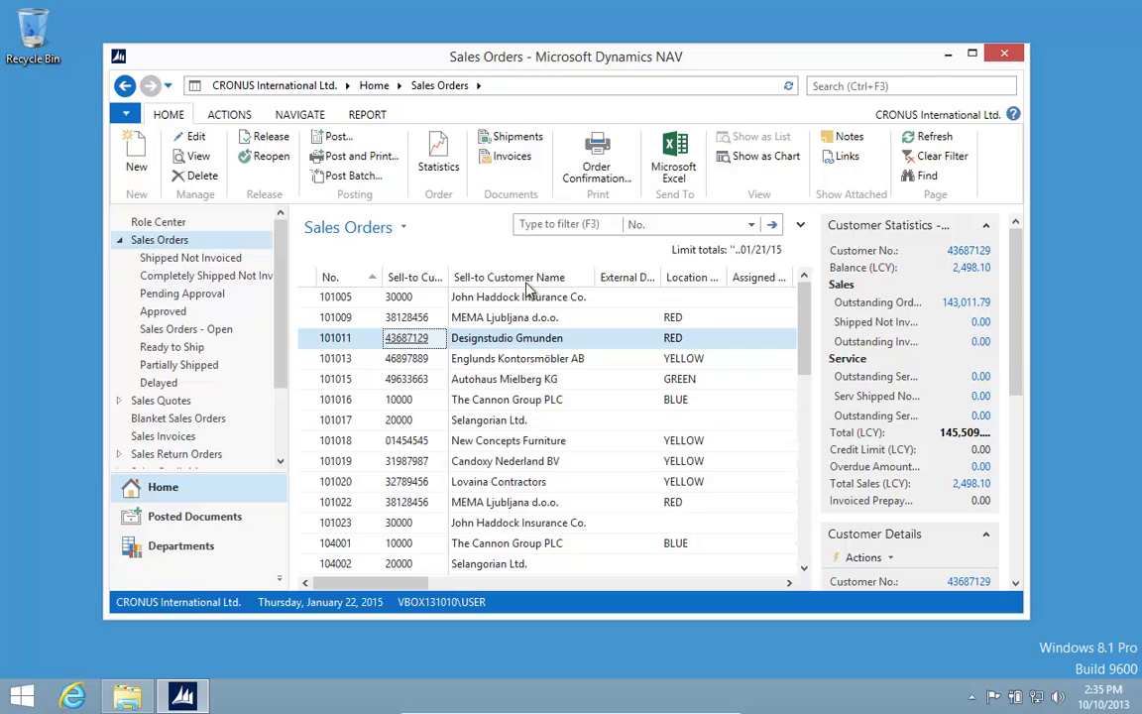
{"action": "key", "text": "super"}
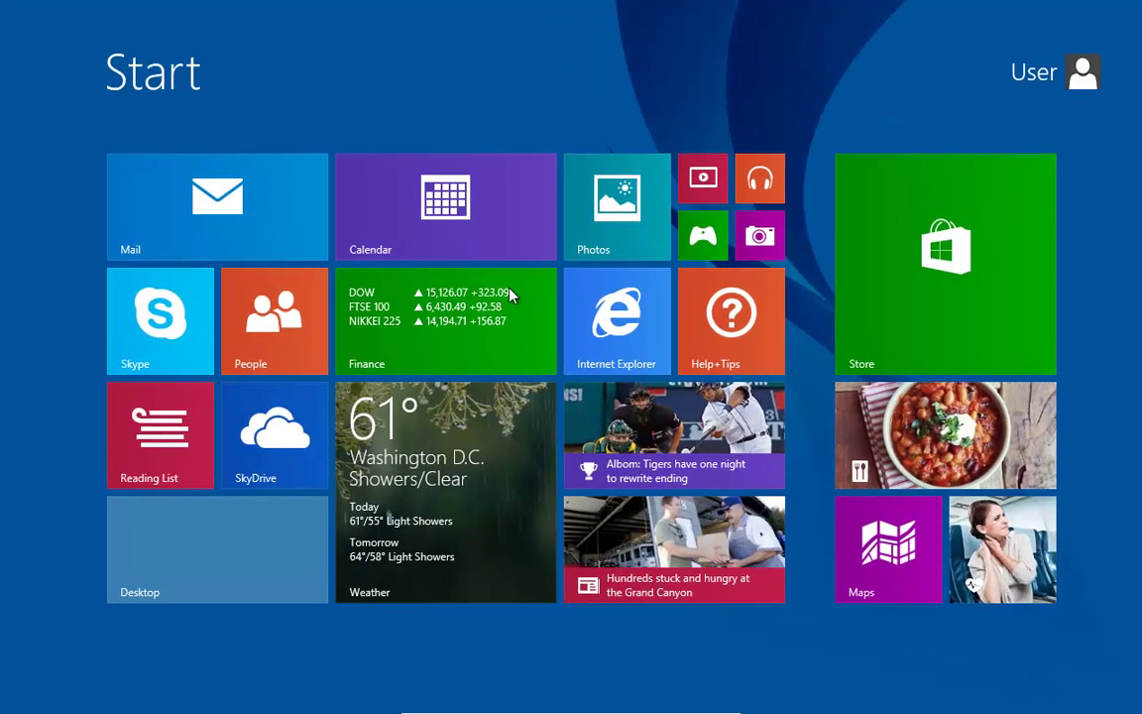
{"action": "type", "text": "nav"}
{"action": "key", "text": "Down"}
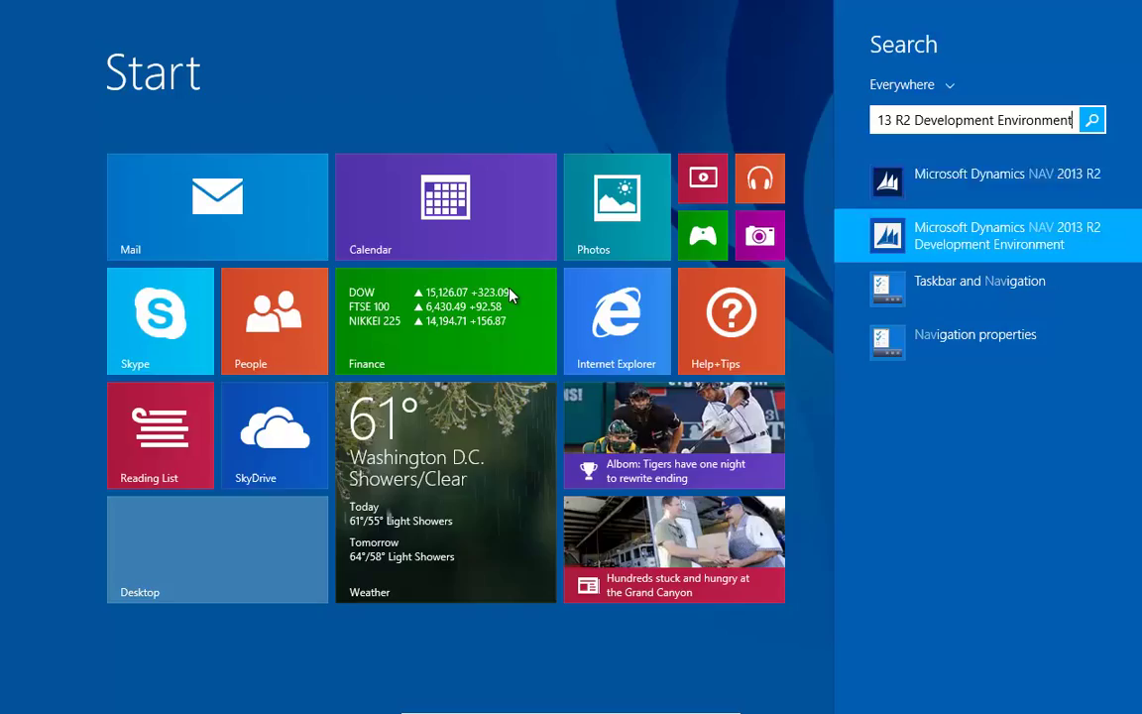
{"action": "key", "text": "Up"}
{"action": "key", "text": "Return"}
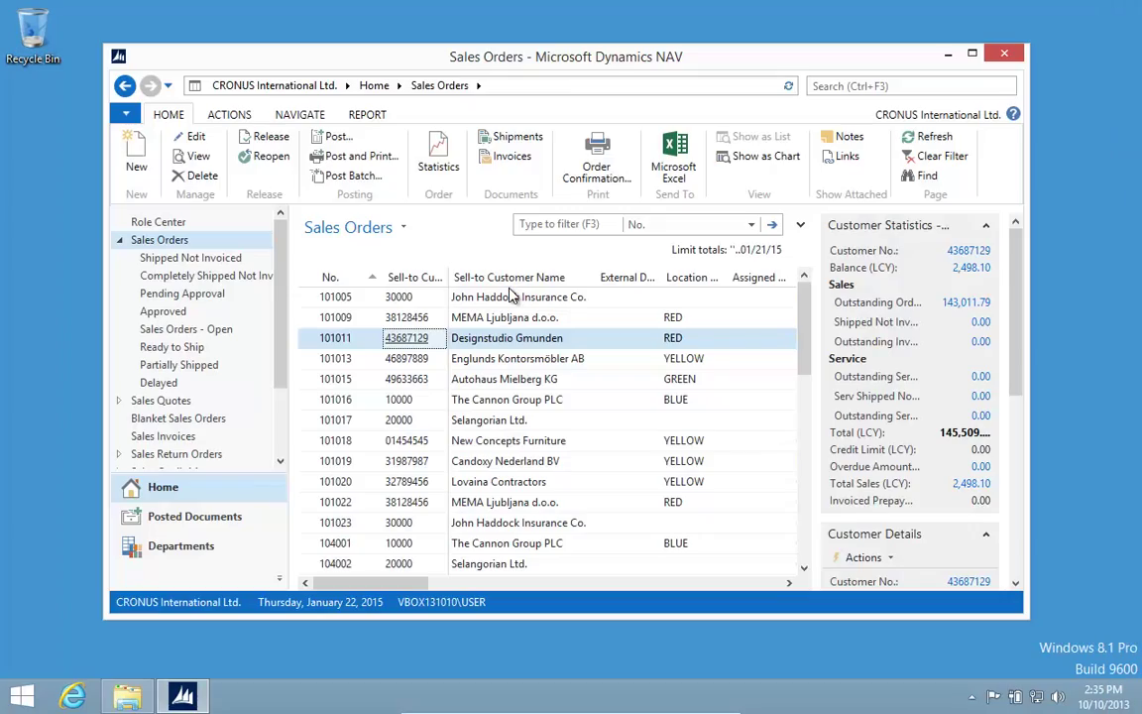
- Search Windows for "nav" and launch the Microsoft Dynamics NAV 2013 R2 Development Environment
{"action": "key", "text": "super"}
{"action": "type", "text": "nav 2013 R2"}
{"action": "key", "text": "Down"}
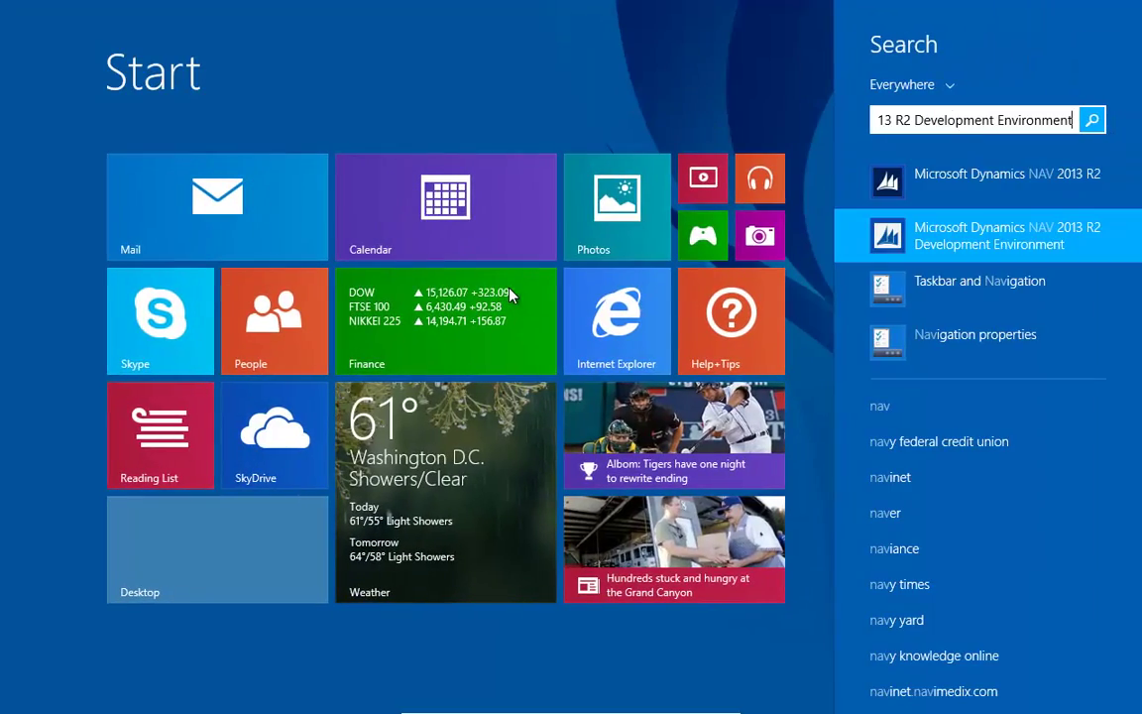
{"action": "key", "text": "Return"}
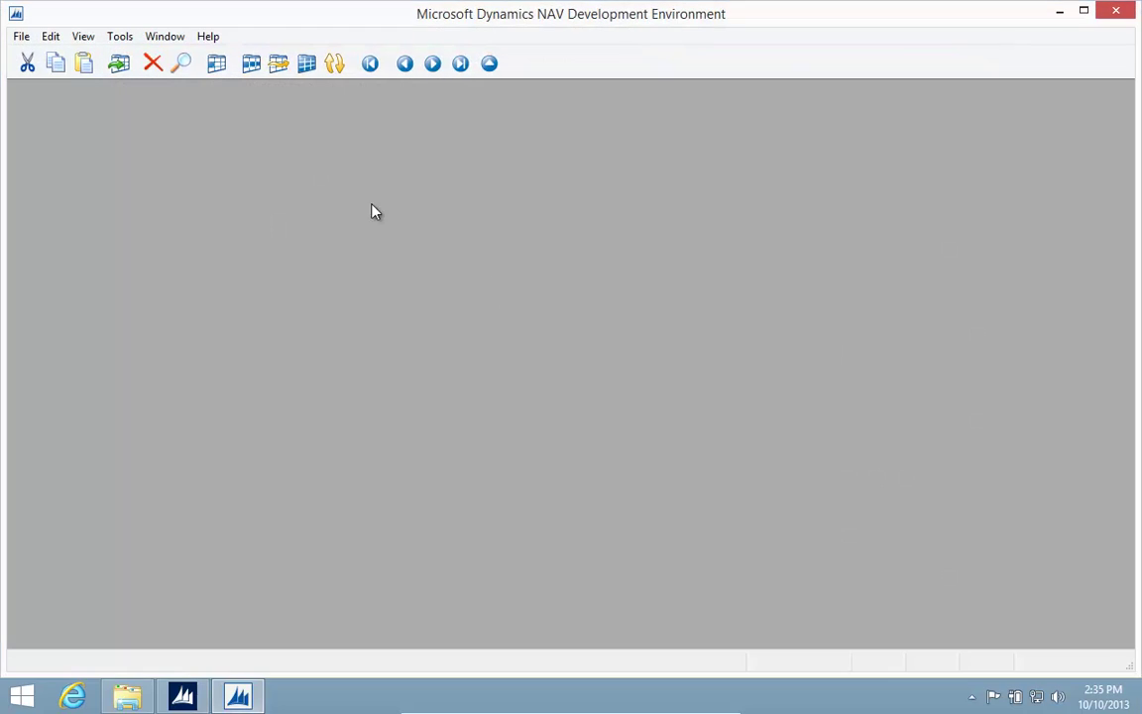
{"action": "key", "text": "alt+f"}
{"action": "key", "text": "d"}
{"action": "key", "text": "o"}
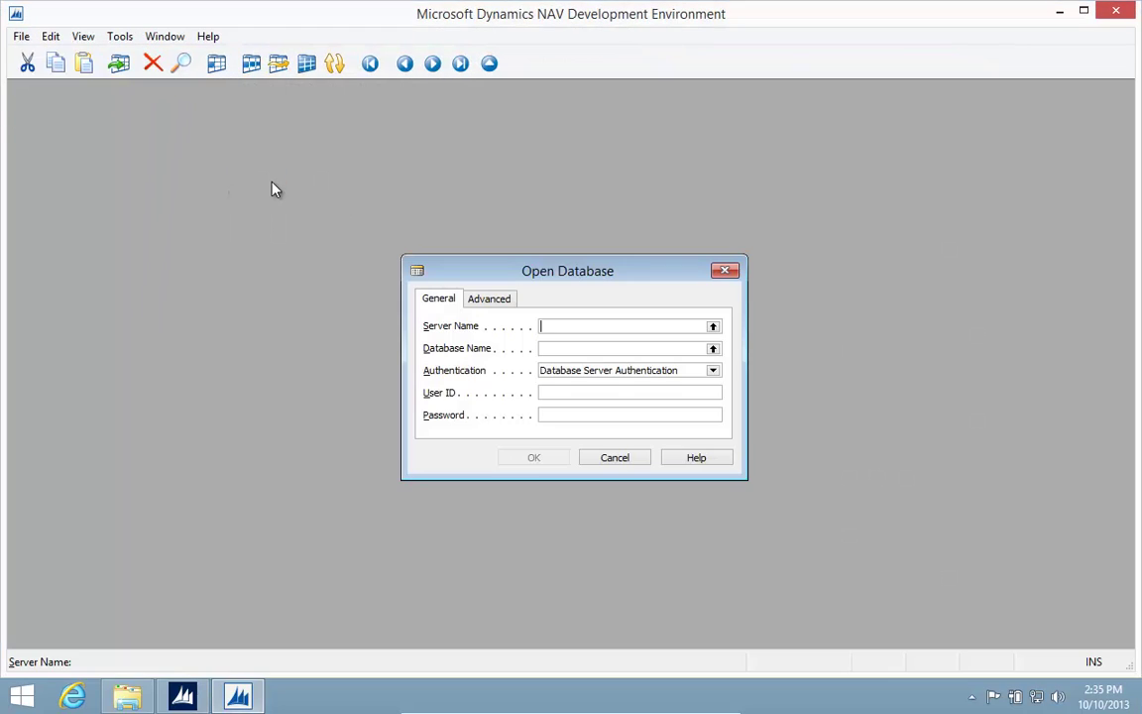
{"action": "key", "text": "Escape"}
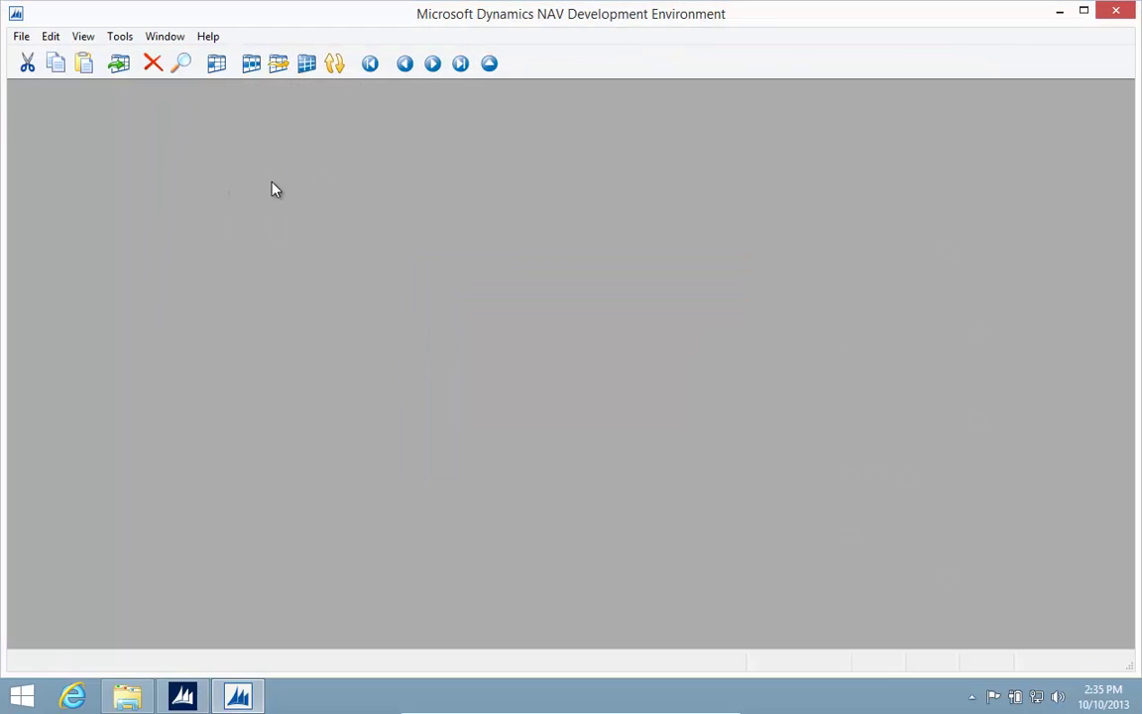
- Open Demo Database NAV (7-1) on server VBOX131010\NAVDEMO with Windows Authentication in the Development Environment
{"action": "left_click", "coordinate": [21, 35]}
{"action": "left_click", "coordinate": [76, 87]}
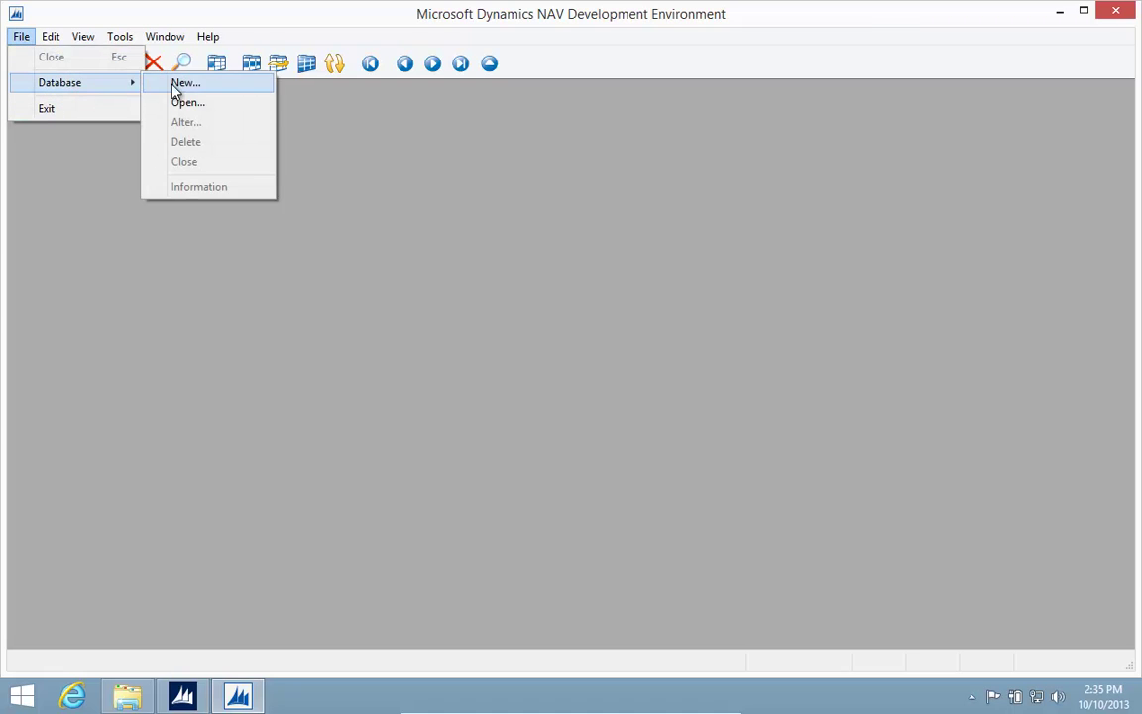
{"action": "left_click", "coordinate": [197, 103]}
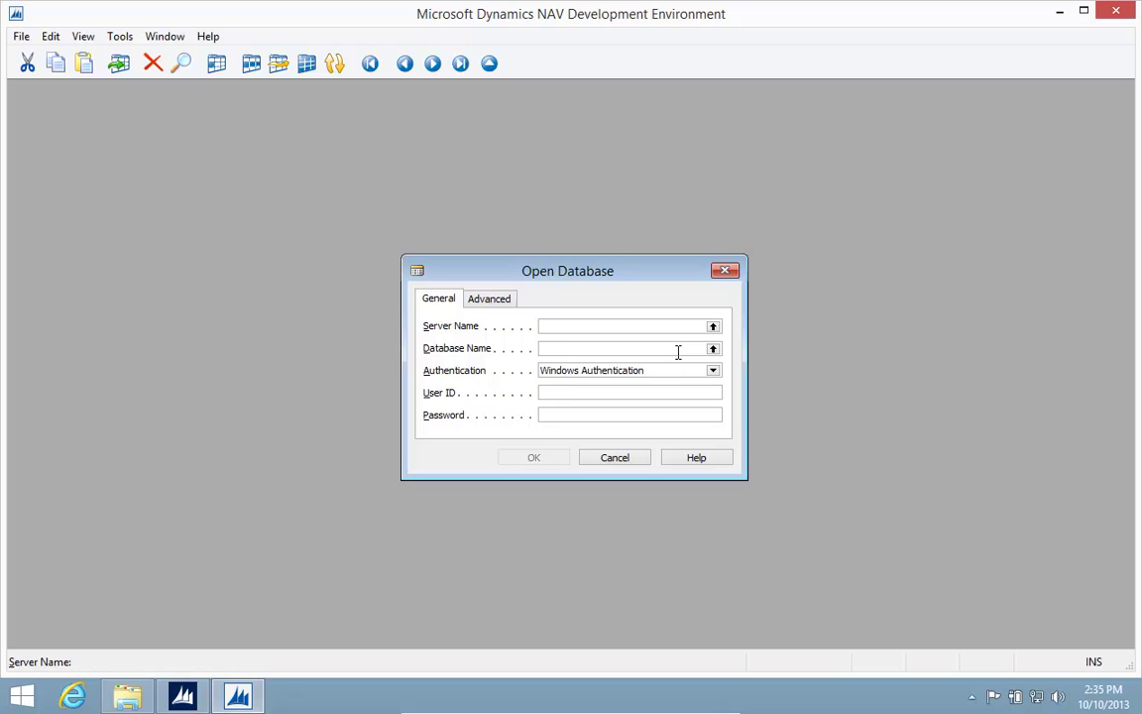
{"action": "key", "text": "F6"}
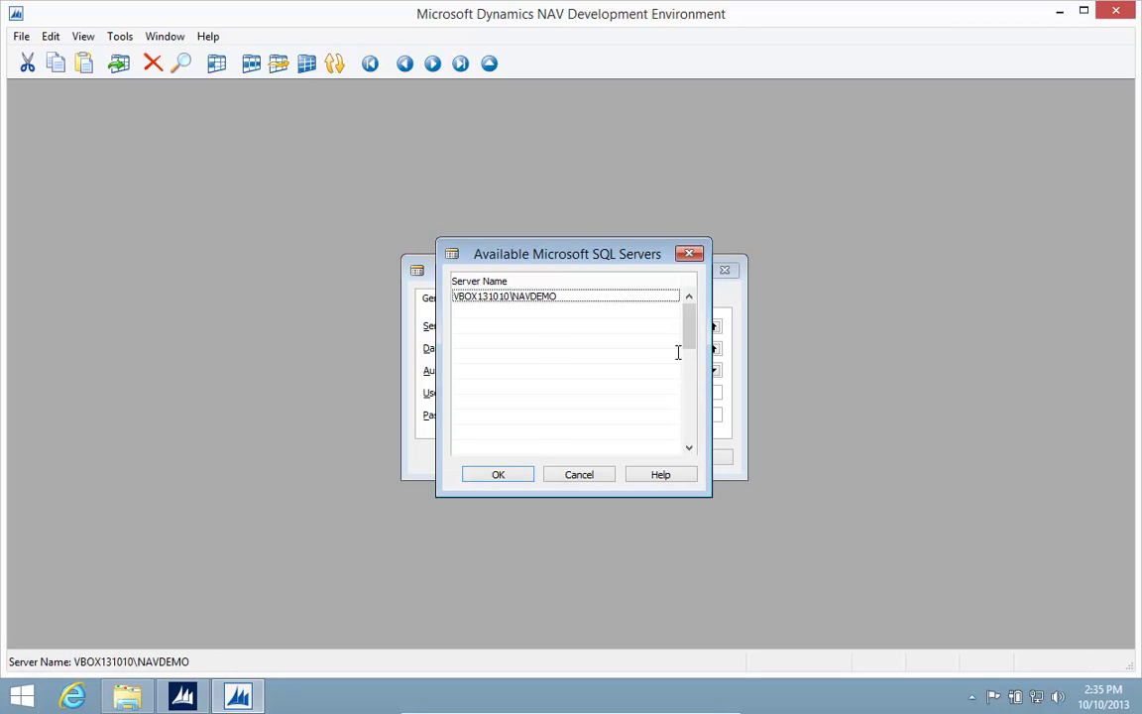
{"action": "key", "text": "Return"}
{"action": "left_click", "coordinate": [678, 349]}
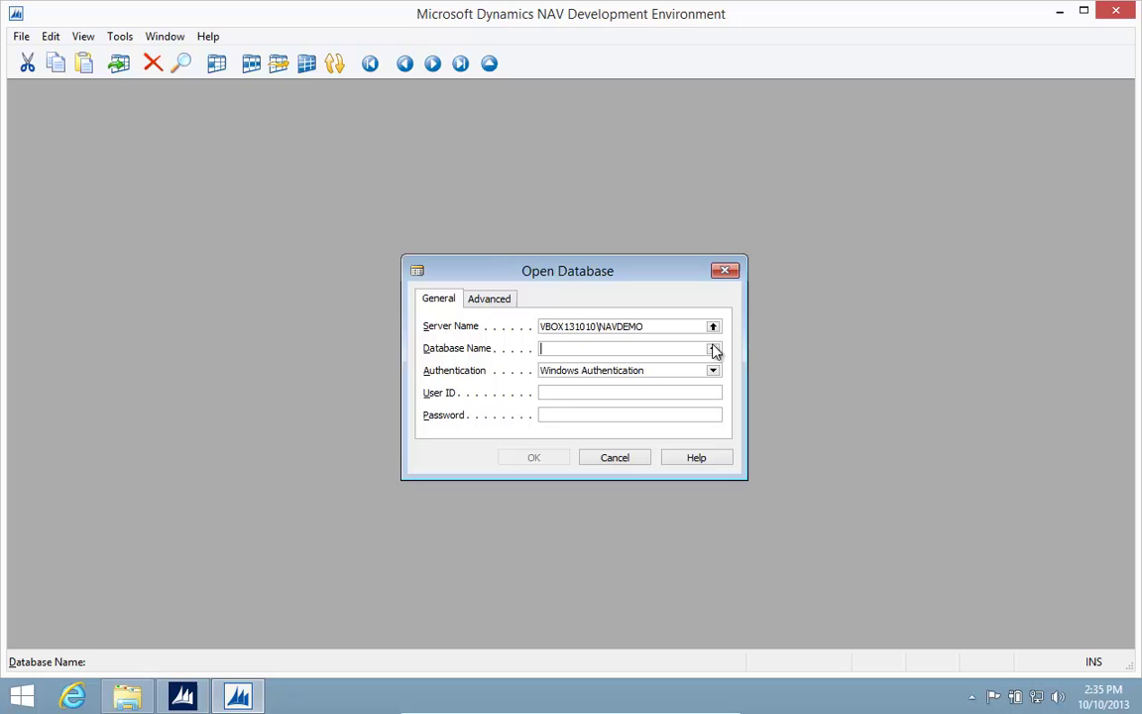
{"action": "left_click", "coordinate": [713, 349]}
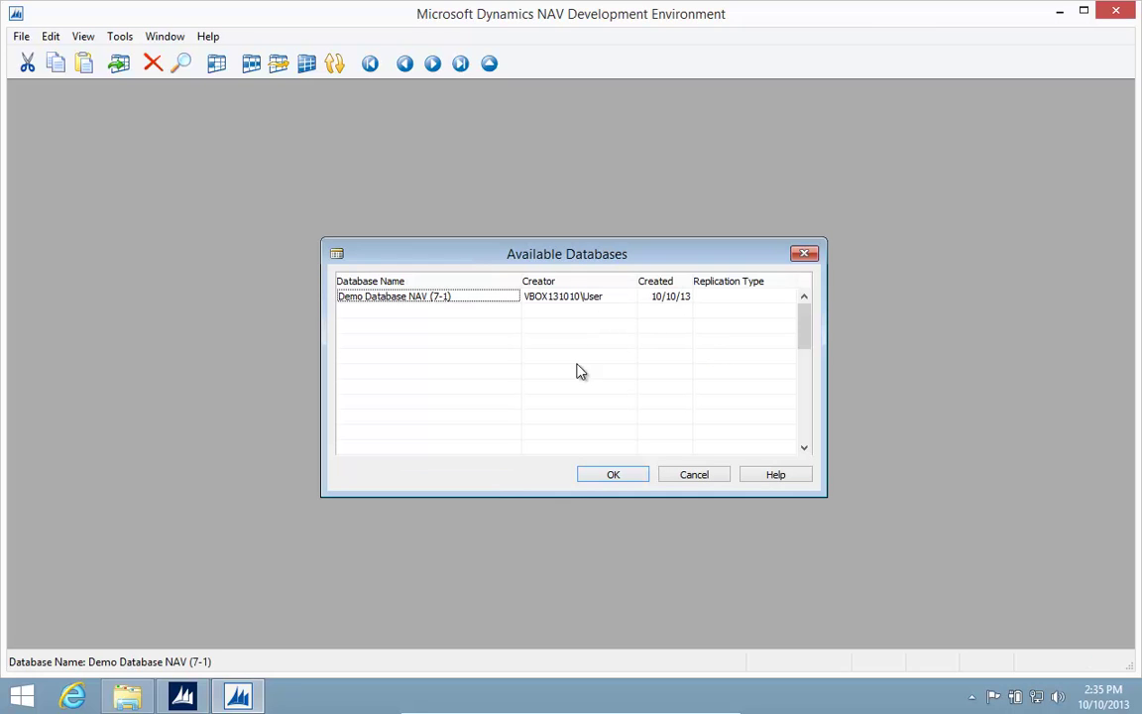
{"action": "left_click", "coordinate": [612, 475]}
{"action": "left_click", "coordinate": [534, 458]}
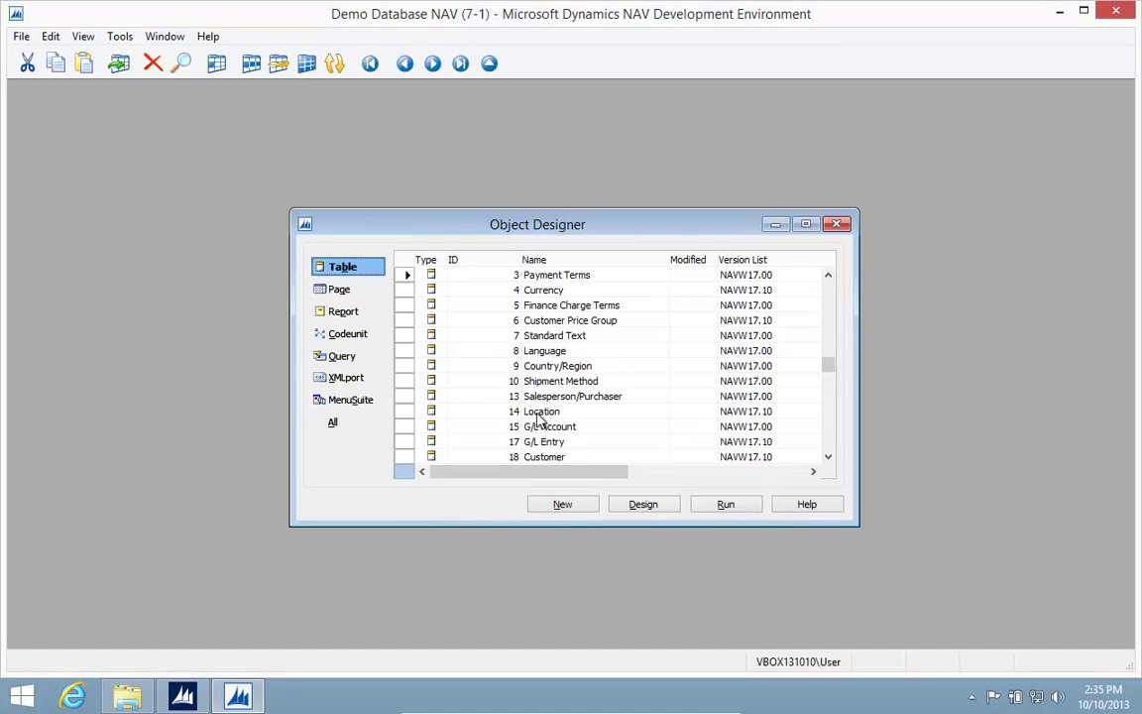
{"action": "left_click", "coordinate": [120, 37]}
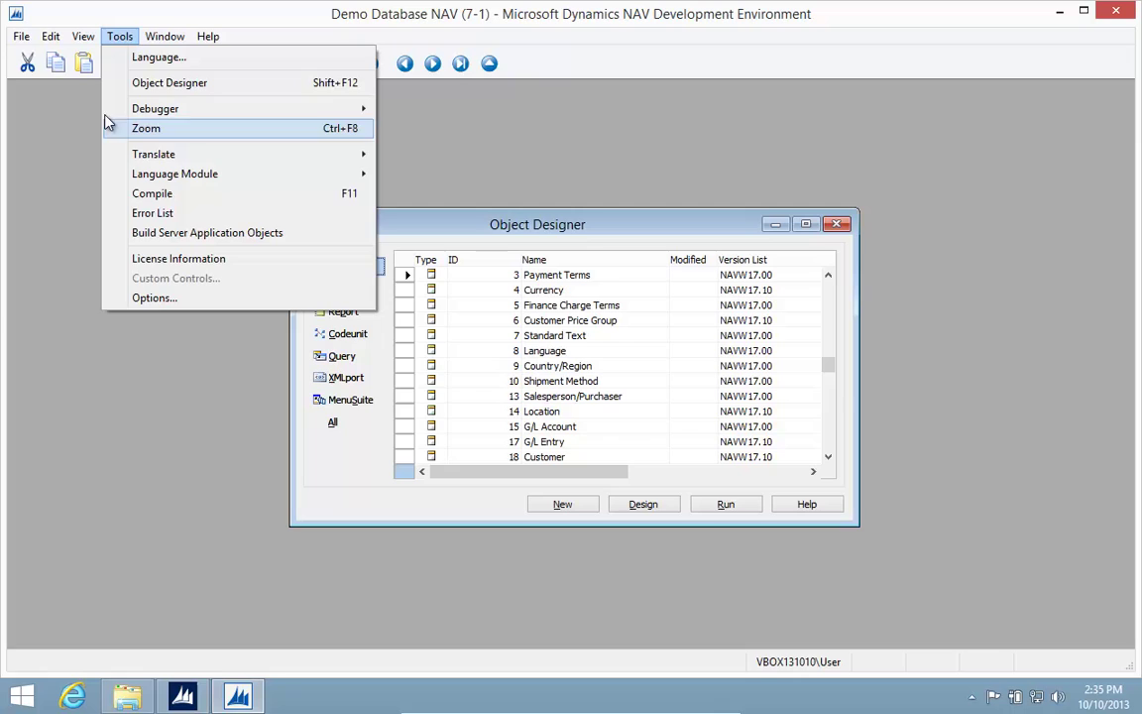
{"action": "mouse_move", "coordinate": [21, 36]}
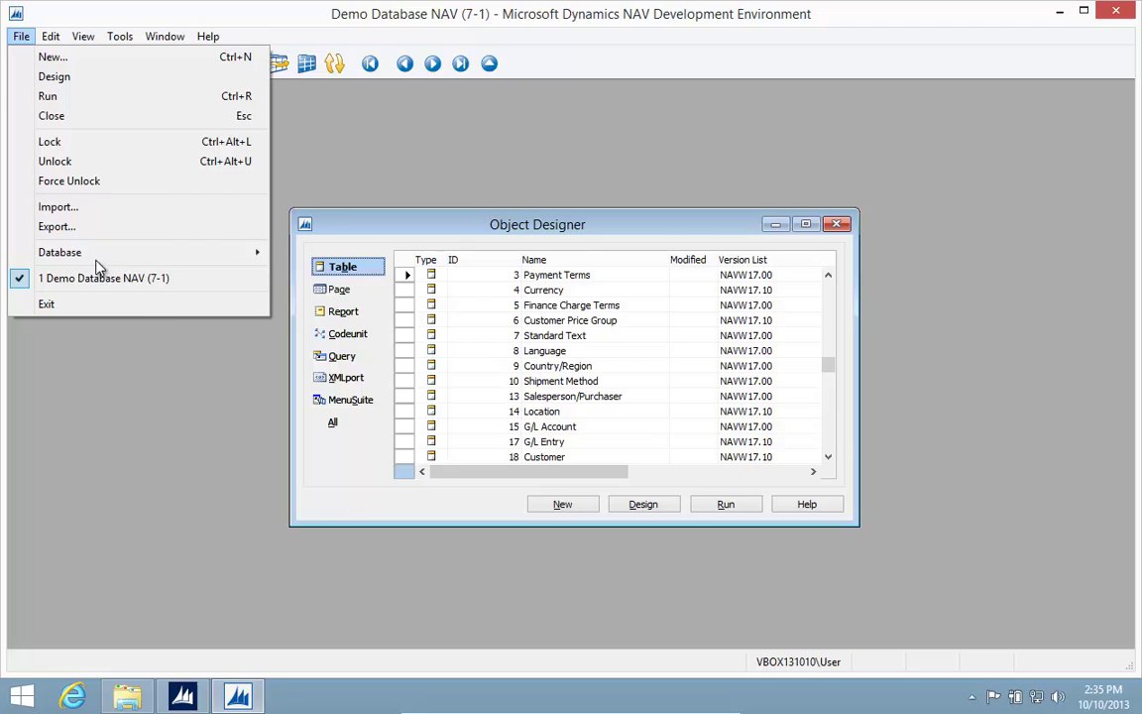
- Search Windows for "nav 2013" and launch the Microsoft Dynamics NAV 2013 R2 Administration Shell
{"action": "left_click", "coordinate": [111, 585]}
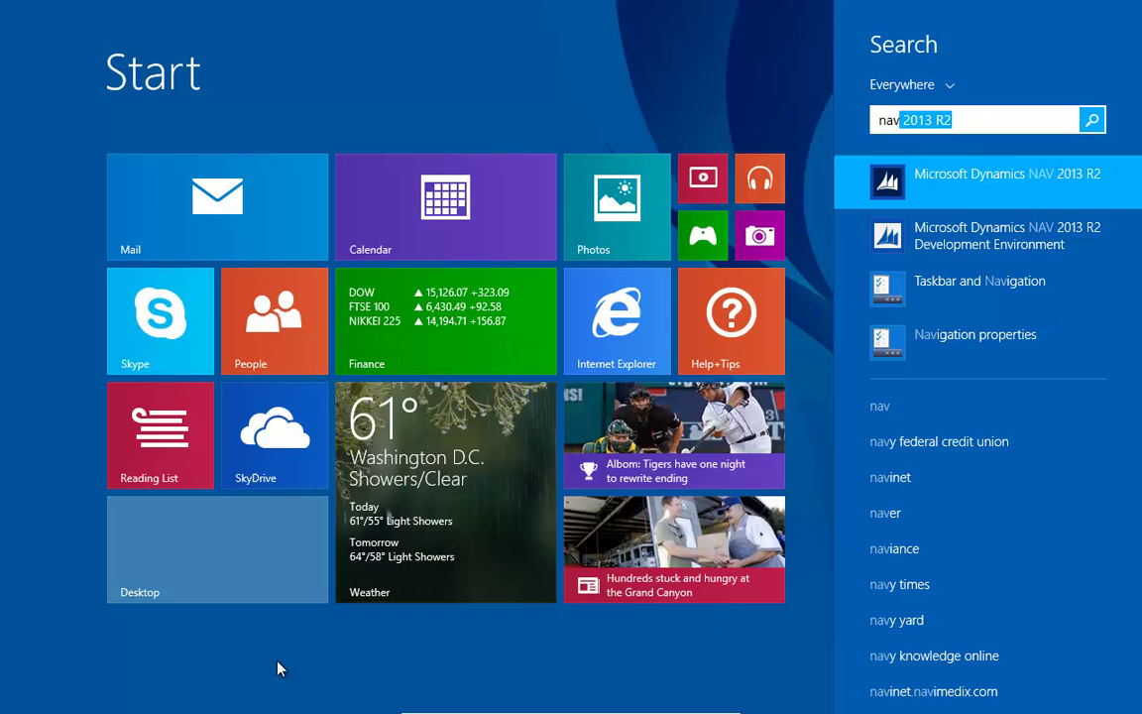
{"action": "type", "text": "2013"}
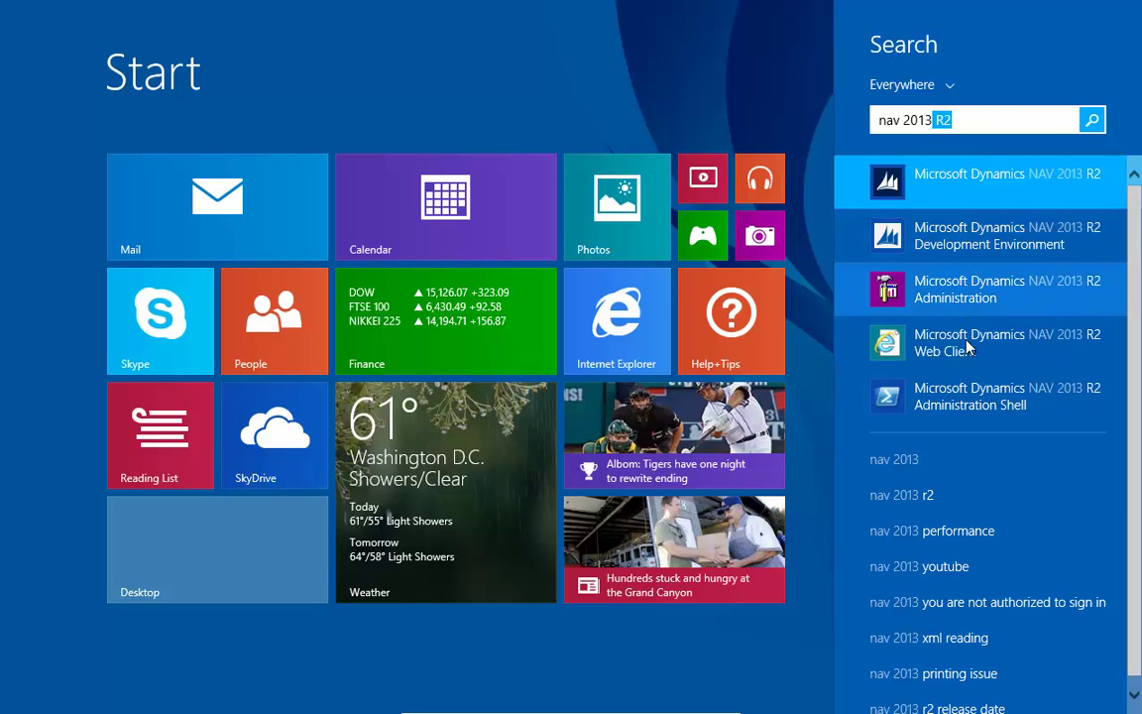
{"action": "left_click", "coordinate": [977, 394]}
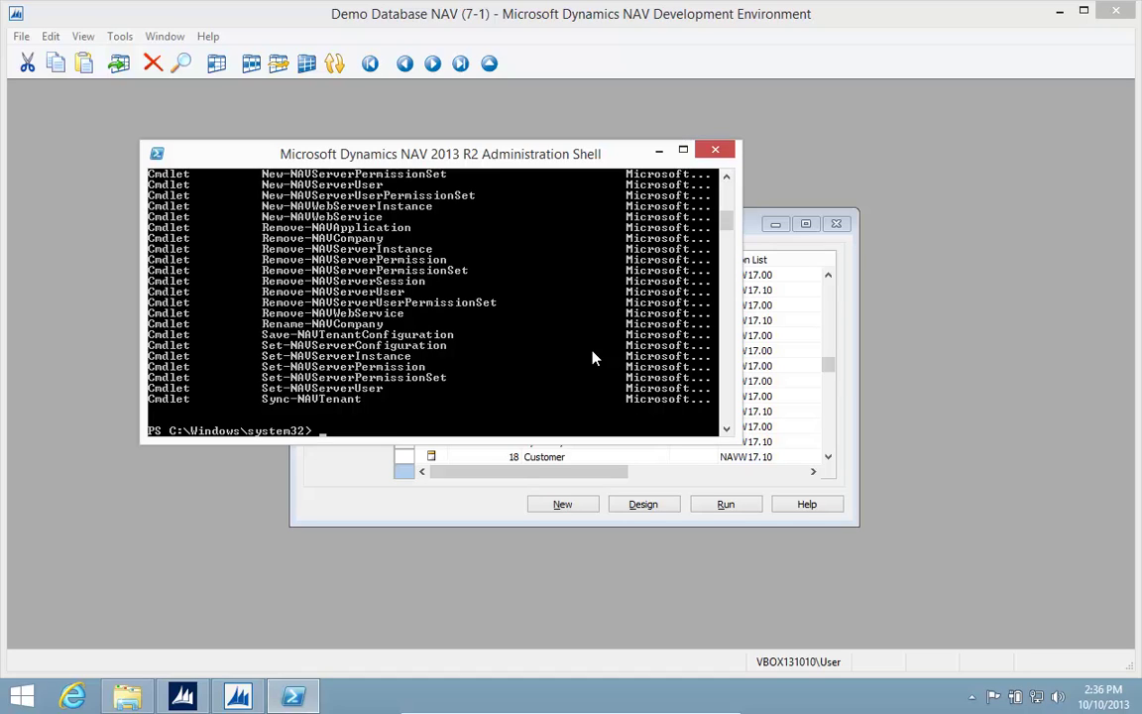
- Try to create the company "CRONUS Test" on server instance DynamicsNAV71 with New-NAVCompany, and exit the shell
{"action": "type", "text": "new-navco"}
{"action": "key", "text": "Tab"}
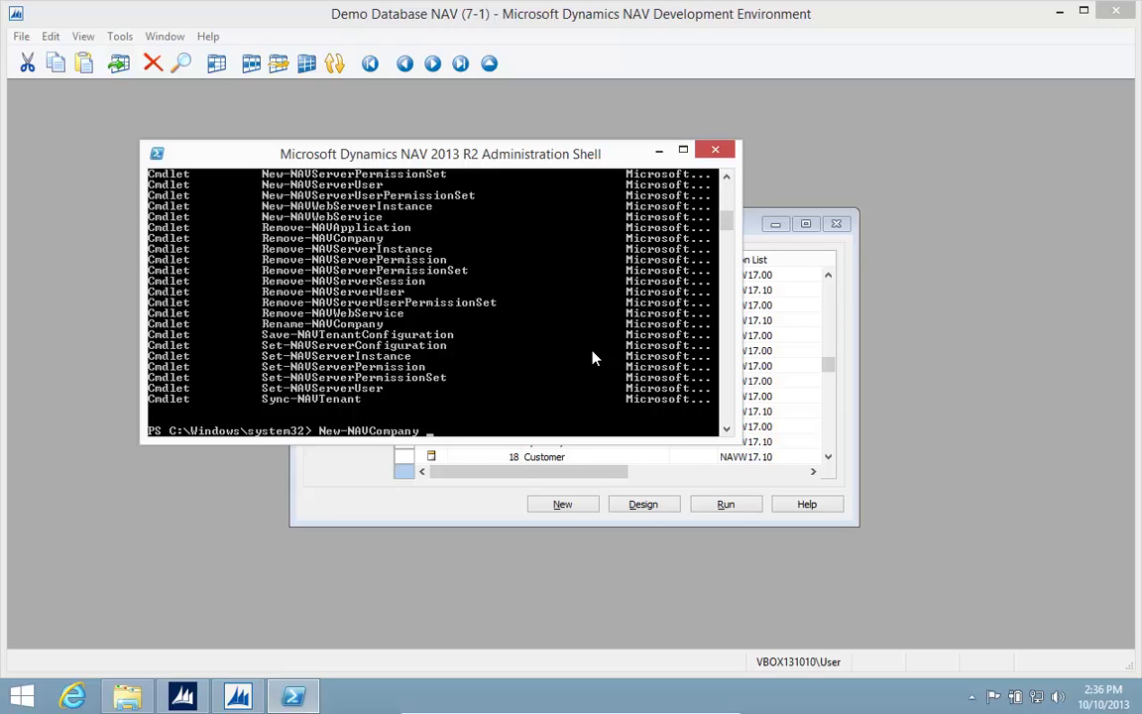
{"action": "type", "text": "-ser"}
{"action": "key", "text": "Tab"}
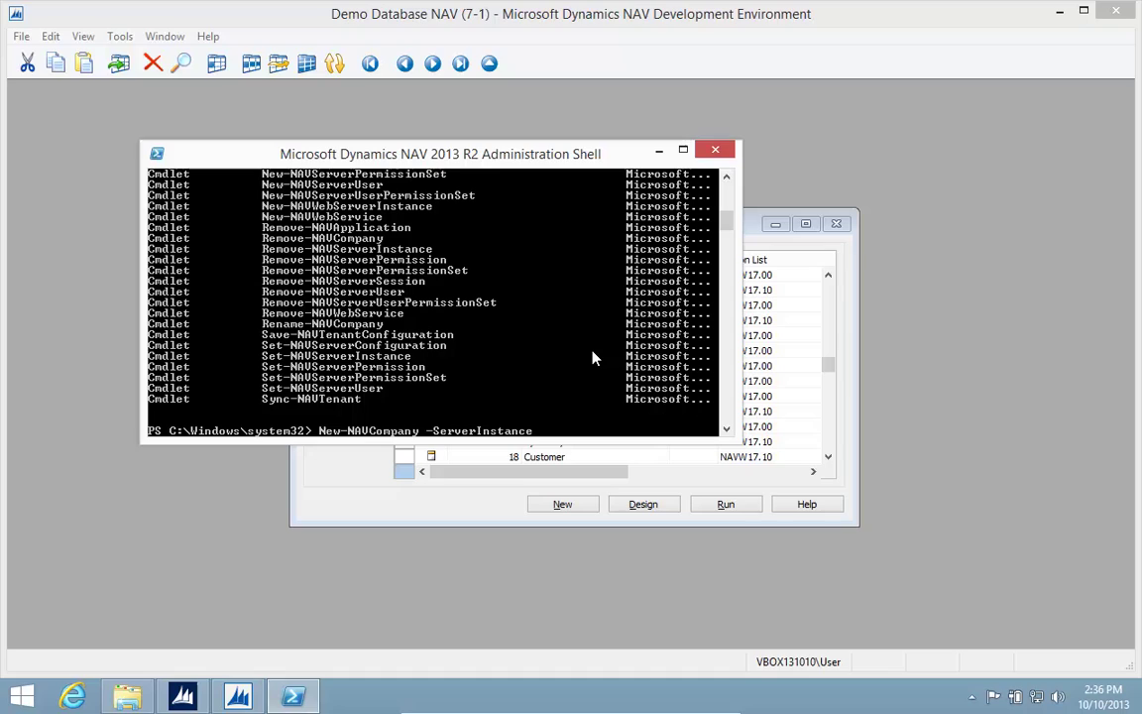
{"action": "type", "text": "DynamicsNAV71 "}
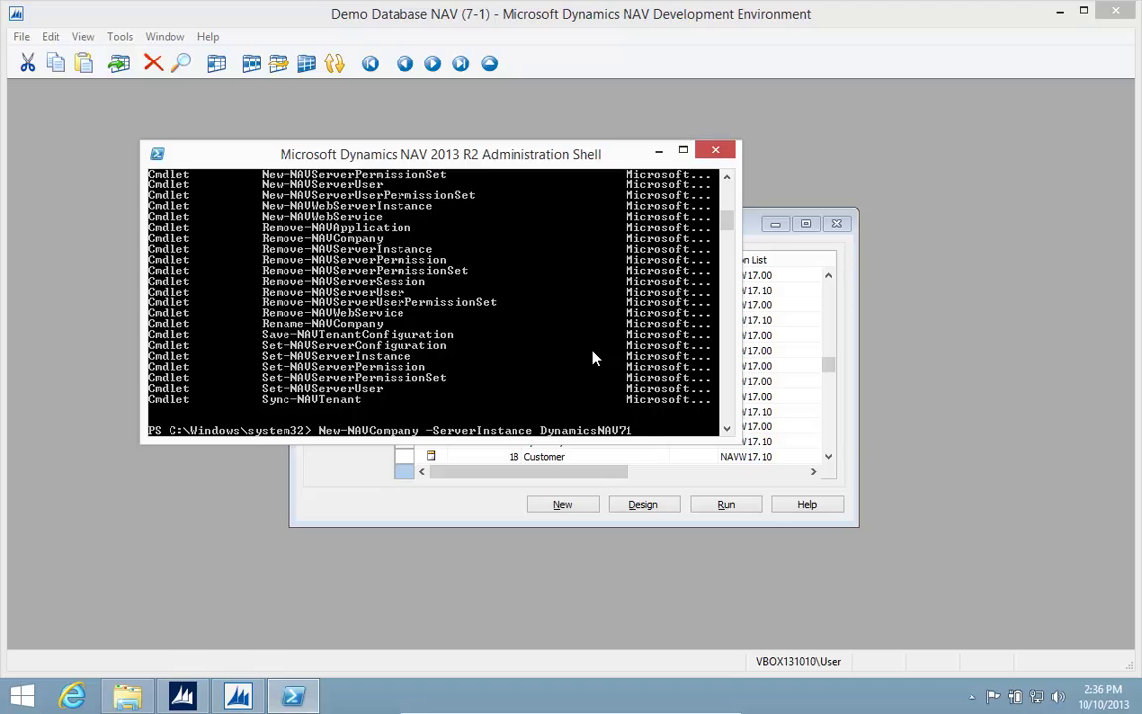
{"action": "type", "text": "-CompanyName"}
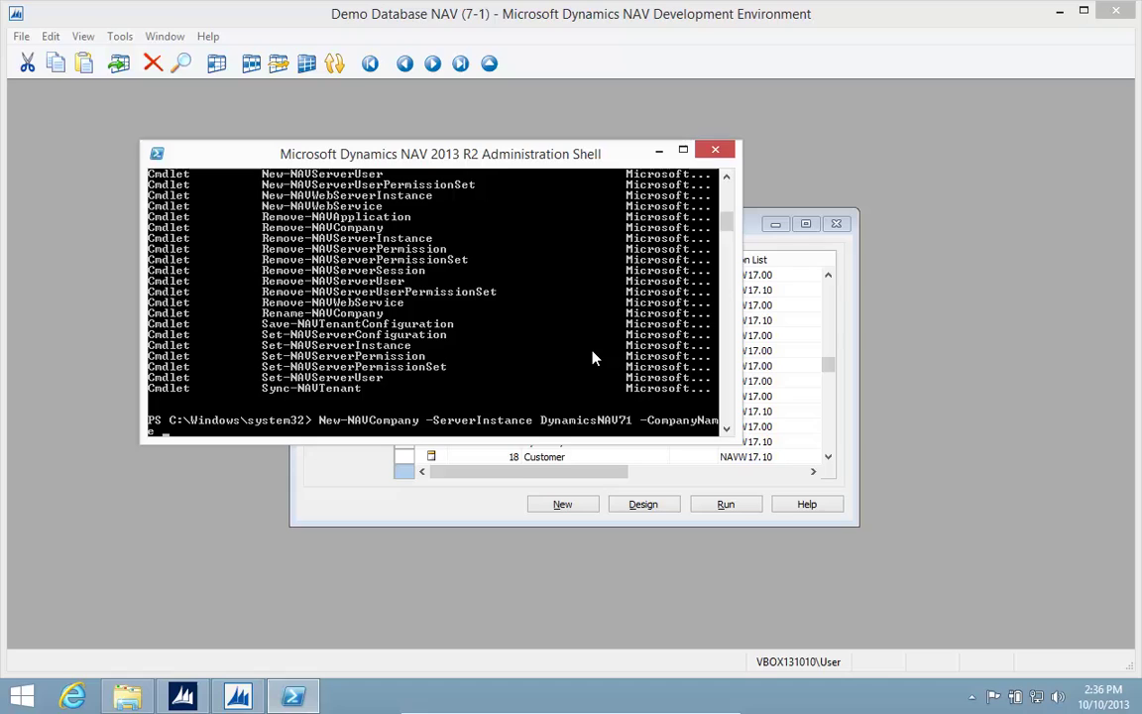
{"action": "type", "text": " \"CRONUS Test"}
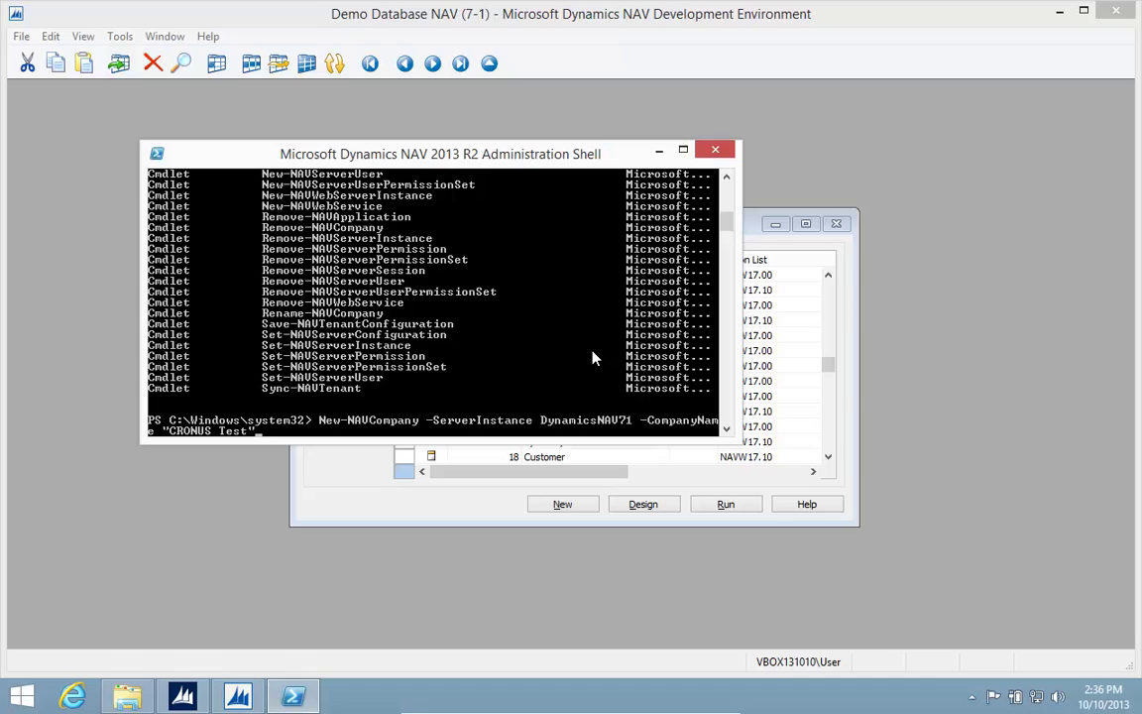
{"action": "key", "text": "Return"}
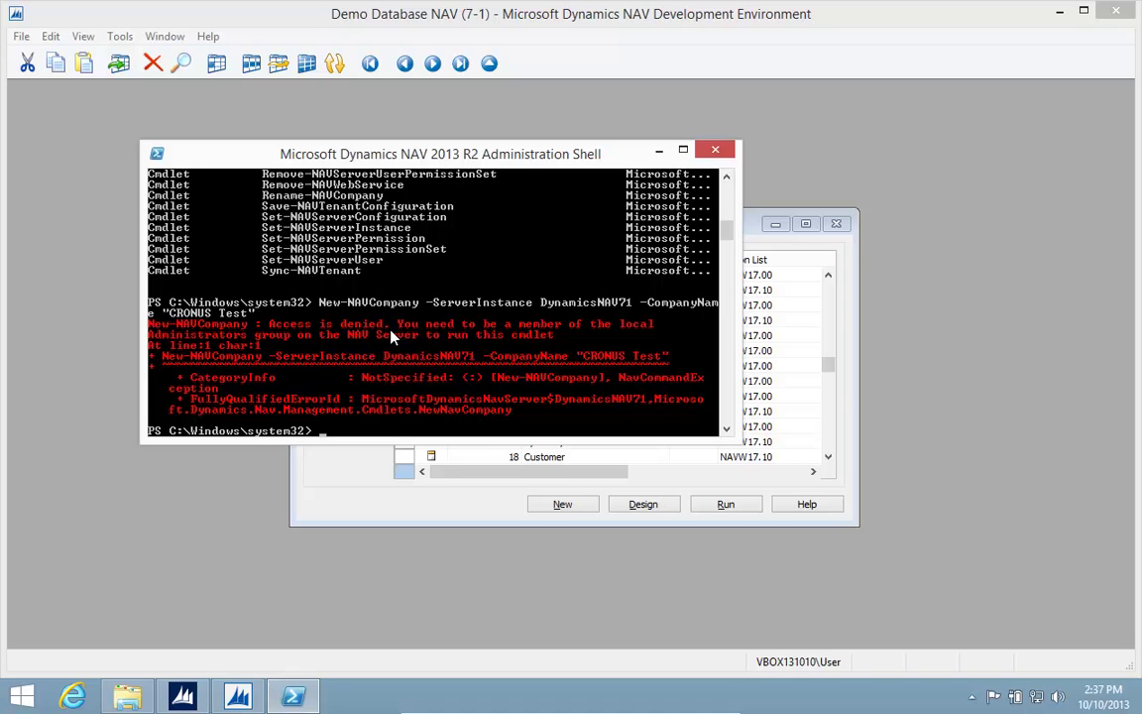
{"action": "type", "text": "exit"}
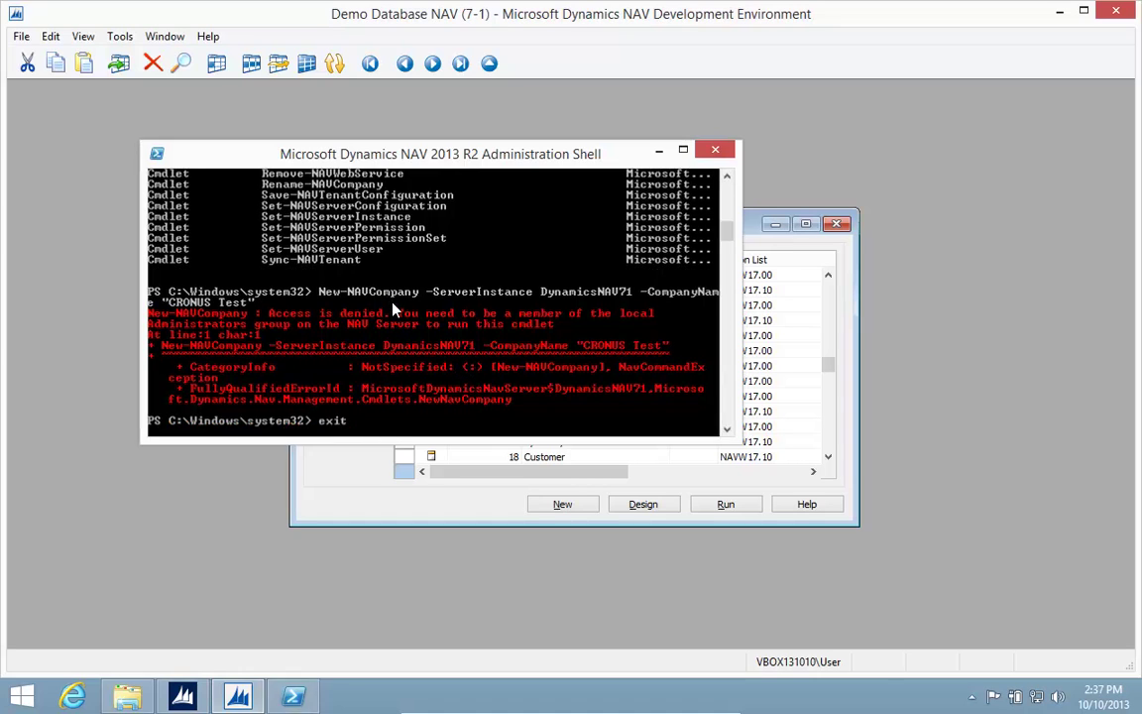
{"action": "key", "text": "Return"}
- Search Windows for "nav" and run the Microsoft Dynamics NAV 2013 R2 Administration Shell as administrator, allowing the elevation
{"action": "key", "text": "super"}
{"action": "type", "text": "nav 2013 R2"}
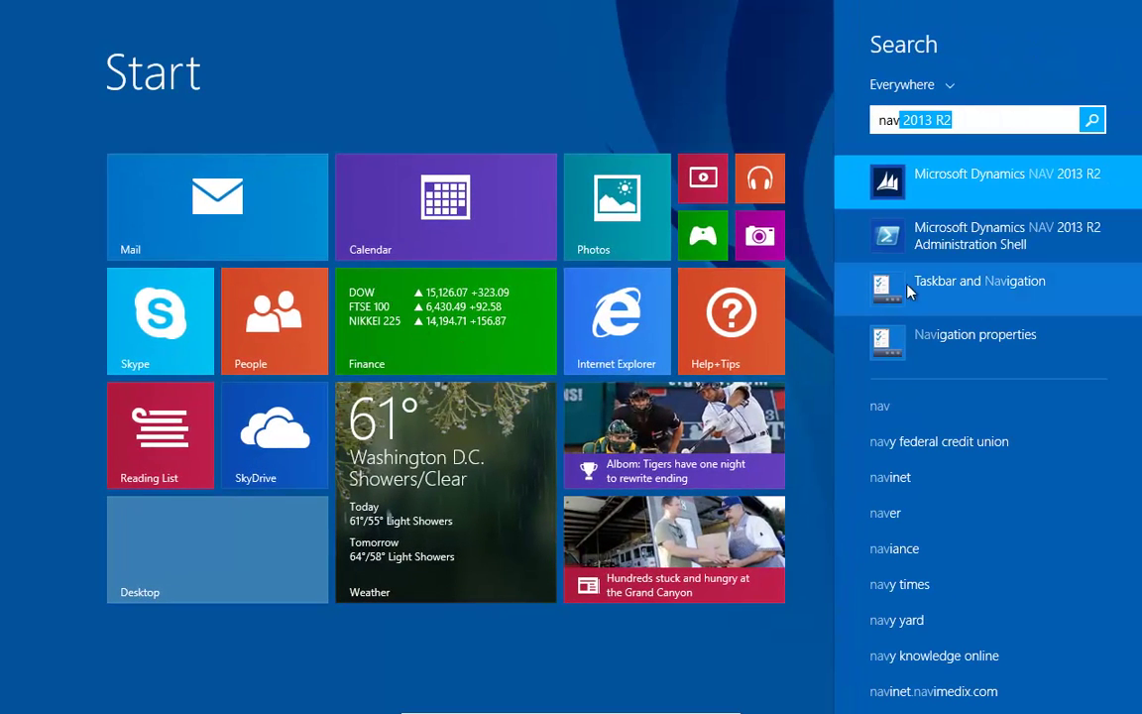
{"action": "right_click", "coordinate": [981, 247]}
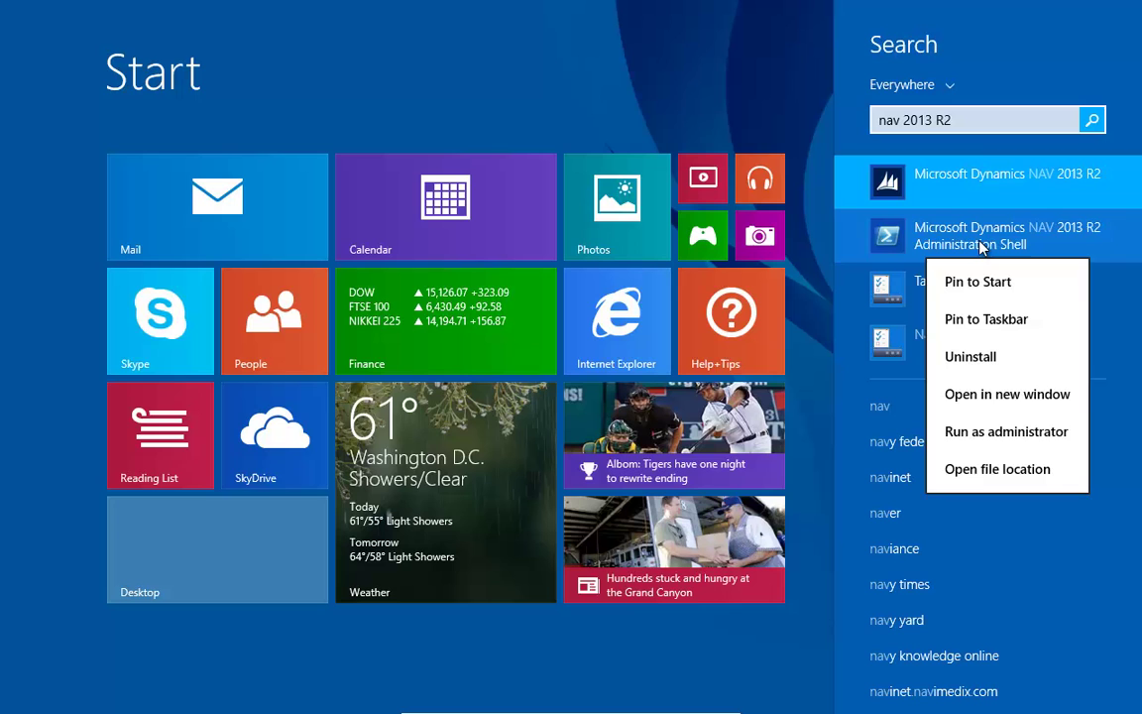
{"action": "left_click", "coordinate": [1007, 432]}
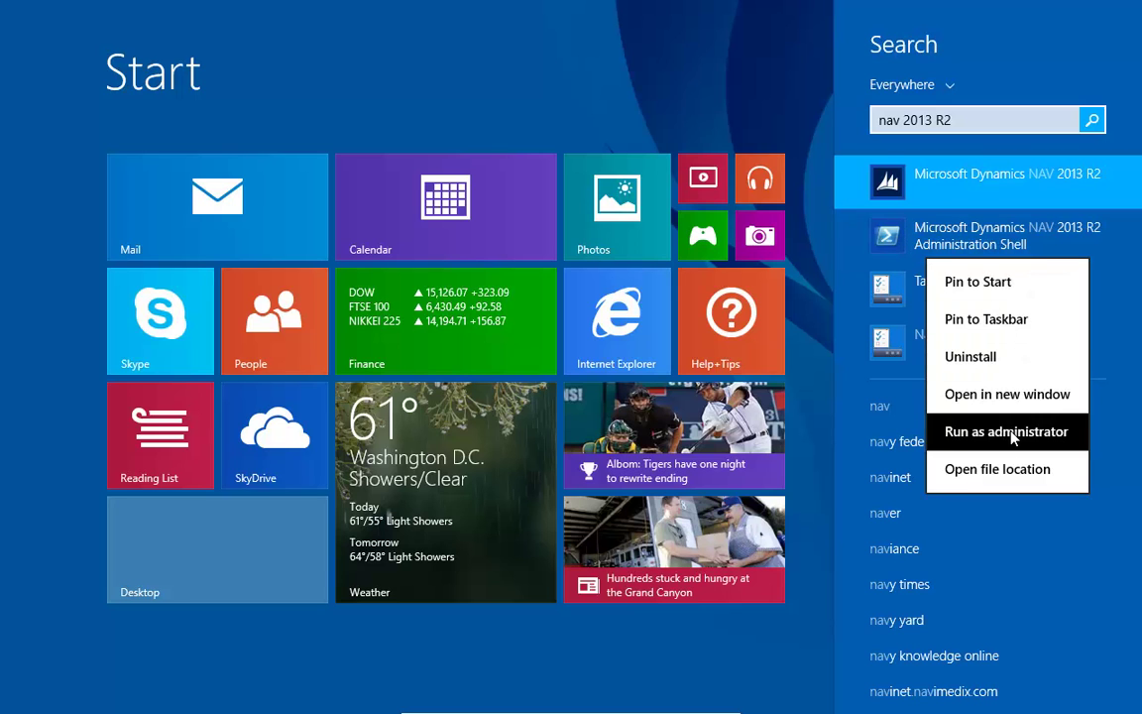
{"action": "left_click", "coordinate": [651, 385]}
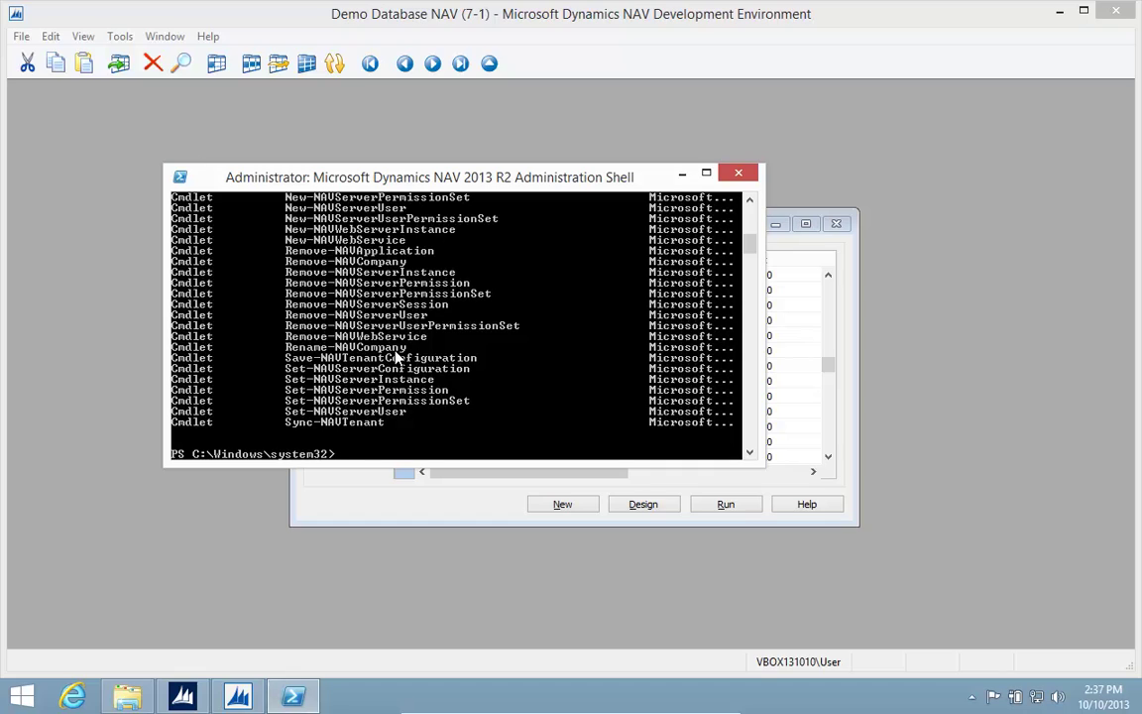
- Create the company "CRONUS Test" on server instance DynamicsNAV71 with New-NAVCompany in the elevated shell
{"action": "type", "text": "new-navc"}
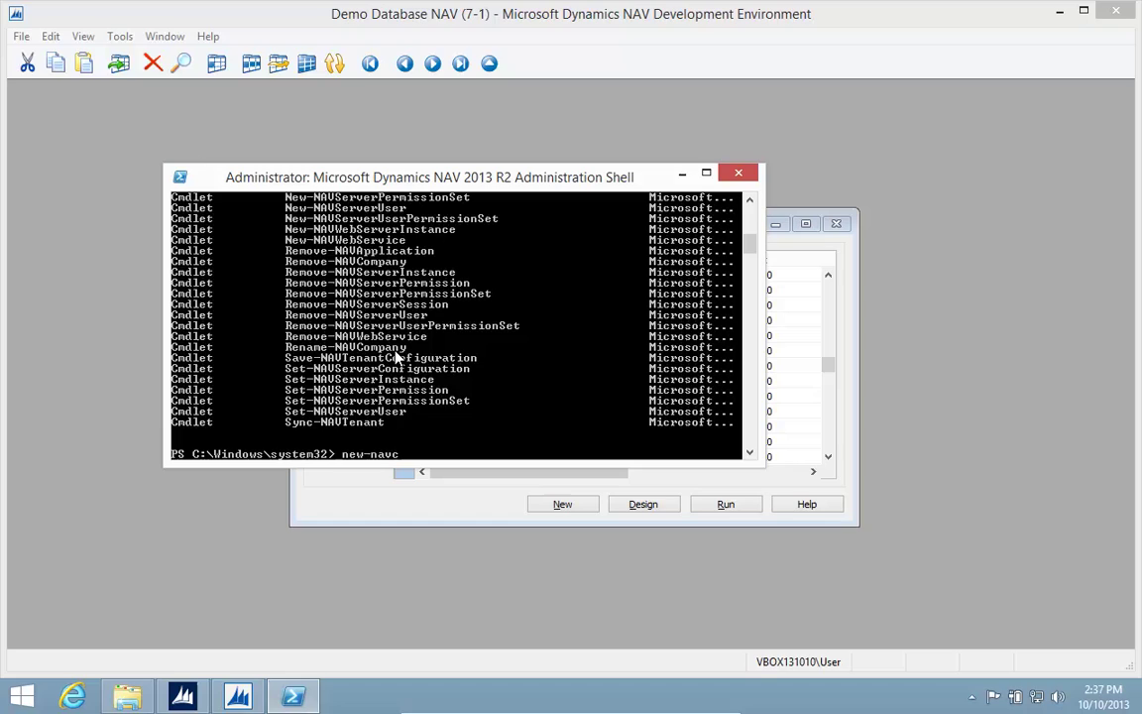
{"action": "key", "text": "Tab"}
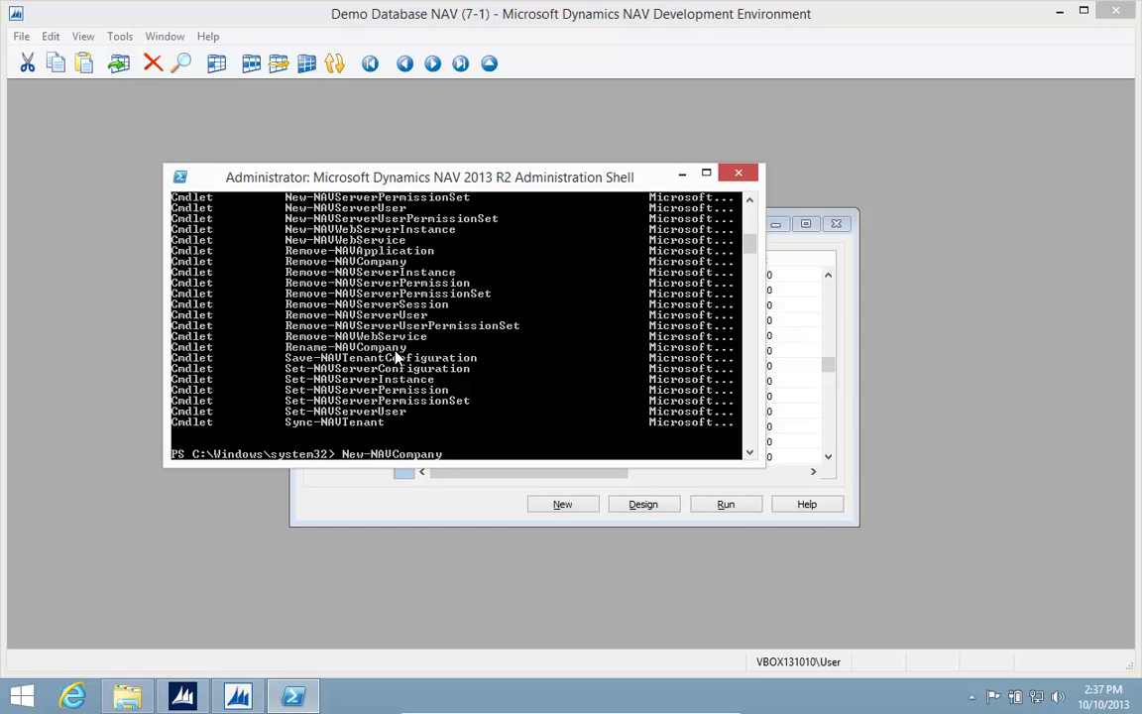
{"action": "type", "text": "-ser"}
{"action": "key", "text": "Tab"}
{"action": "type", "text": "Dynamic"}
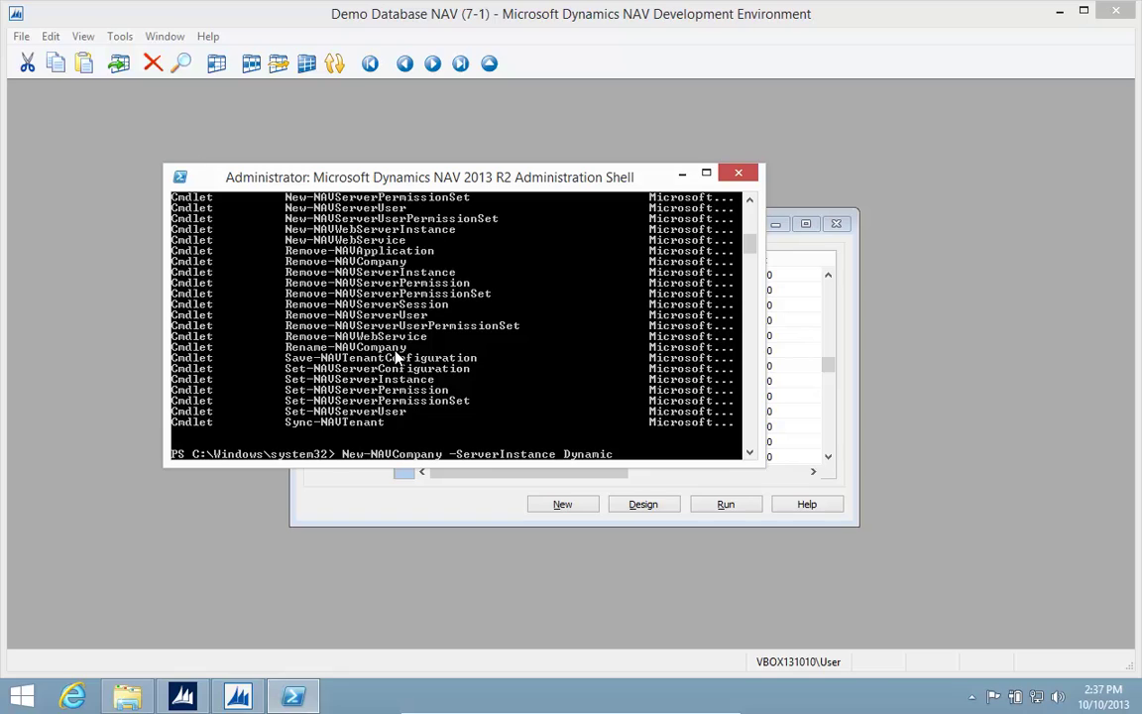
{"action": "type", "text": "sNAV71 -CompanyName"}
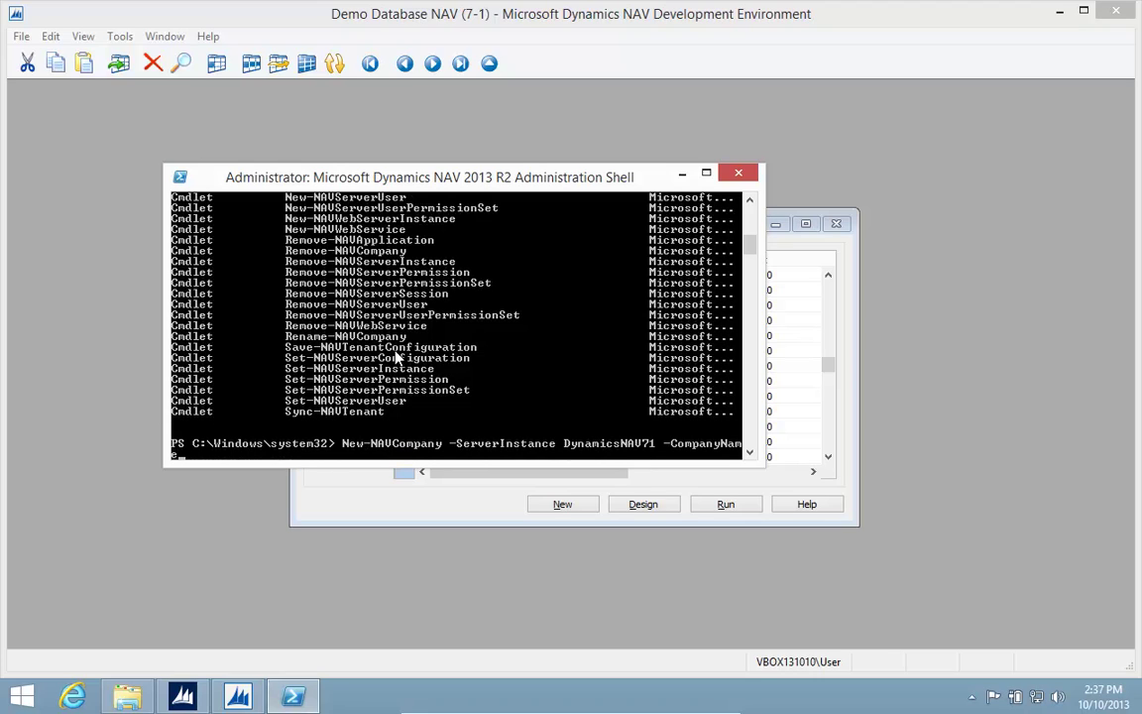
{"action": "type", "text": " \"CRONUS Test\""}
{"action": "key", "text": "Return"}
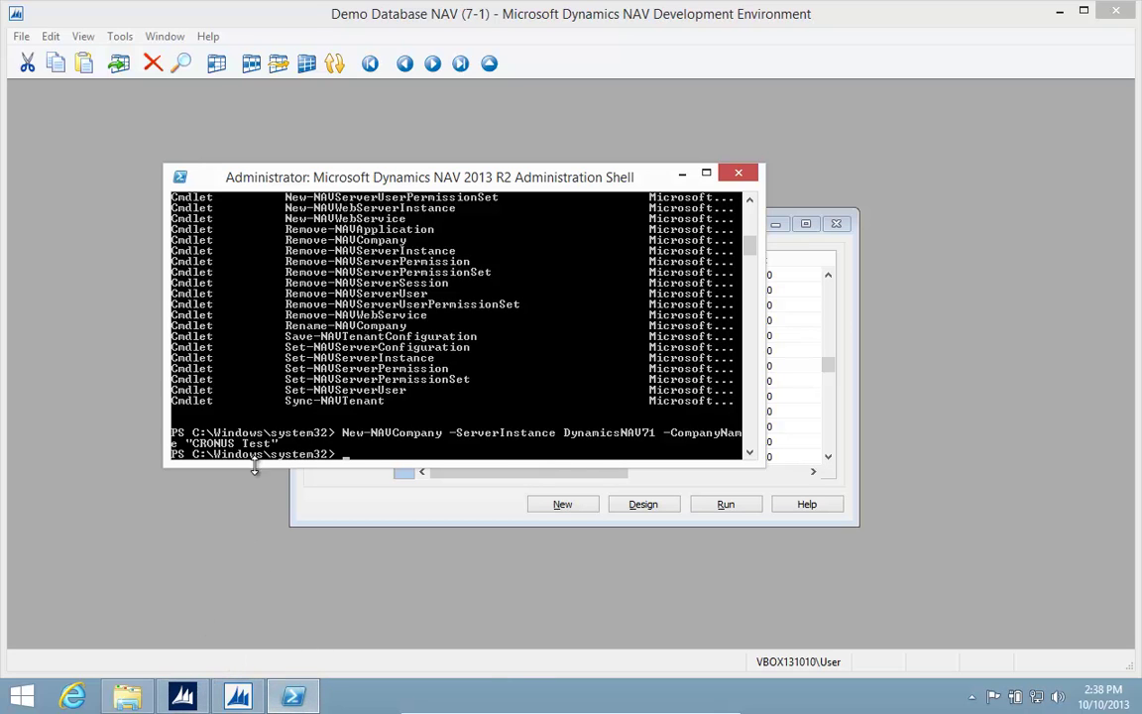
- Switch to the Microsoft Dynamics NAV Windows client and select CRONUS Test as the company
{"action": "left_click", "coordinate": [182, 697]}
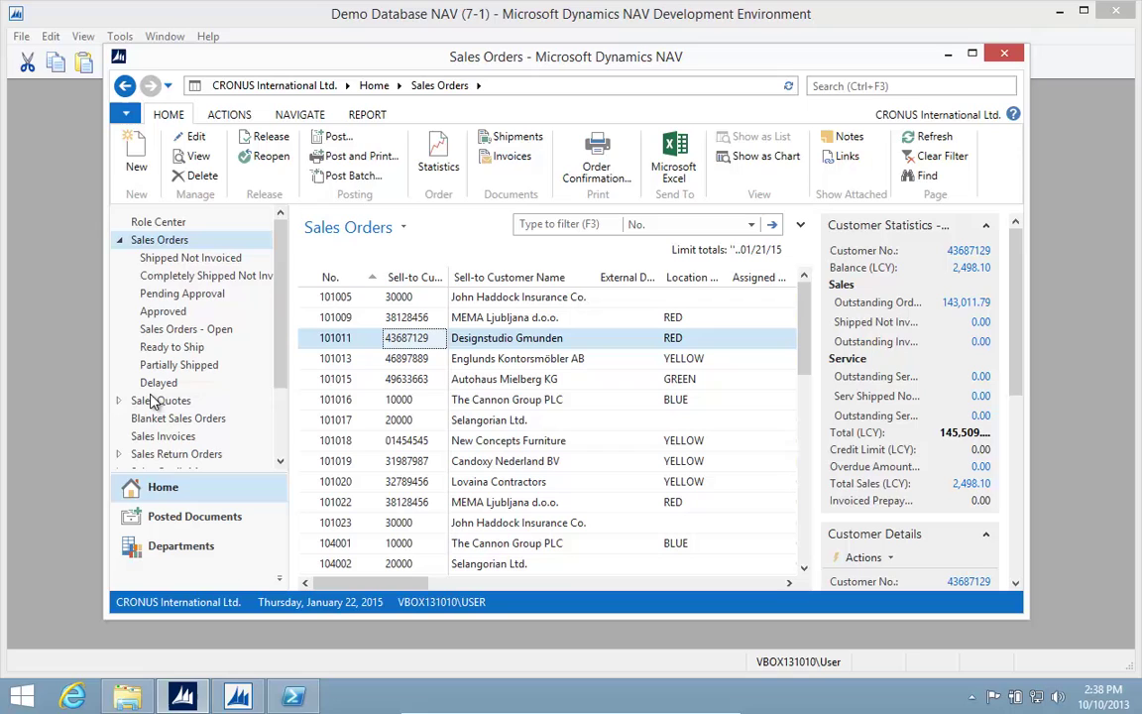
{"action": "left_click", "coordinate": [126, 114]}
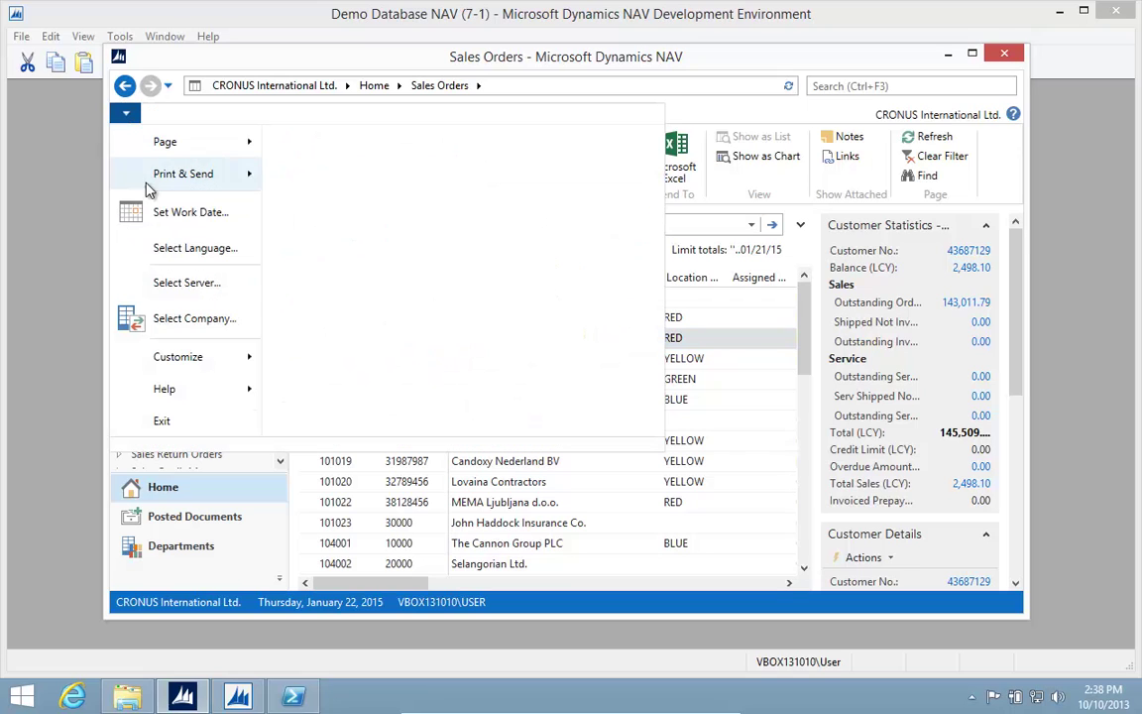
{"action": "left_click", "coordinate": [194, 317]}
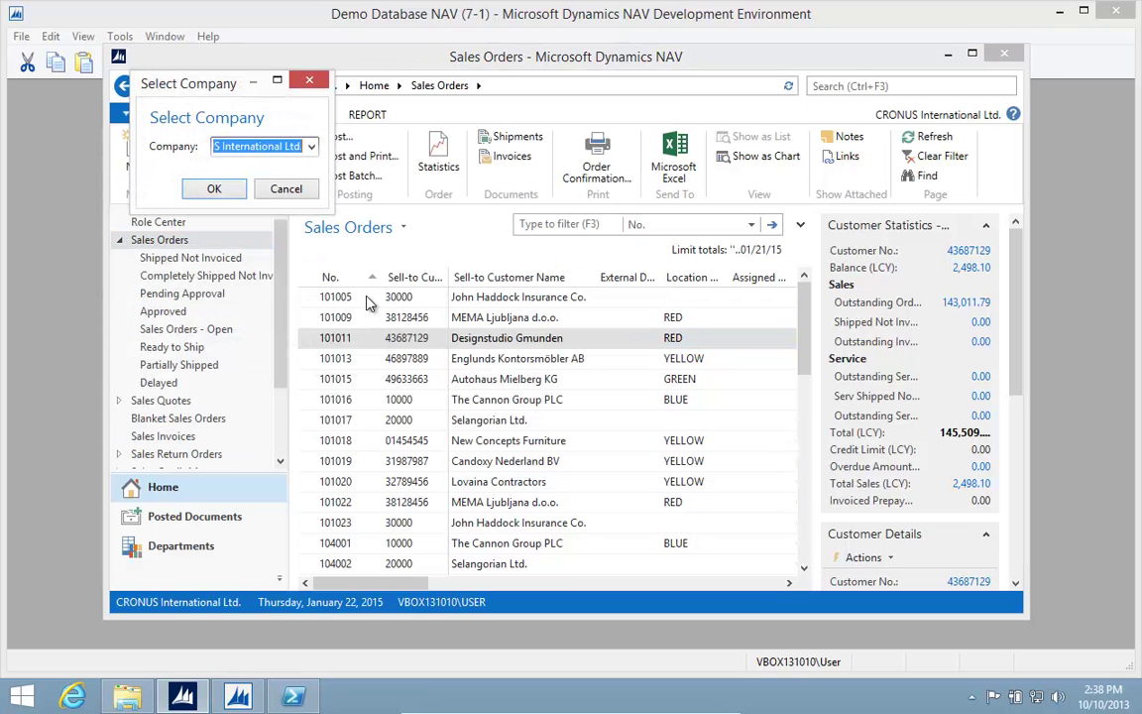
{"action": "left_click", "coordinate": [311, 147]}
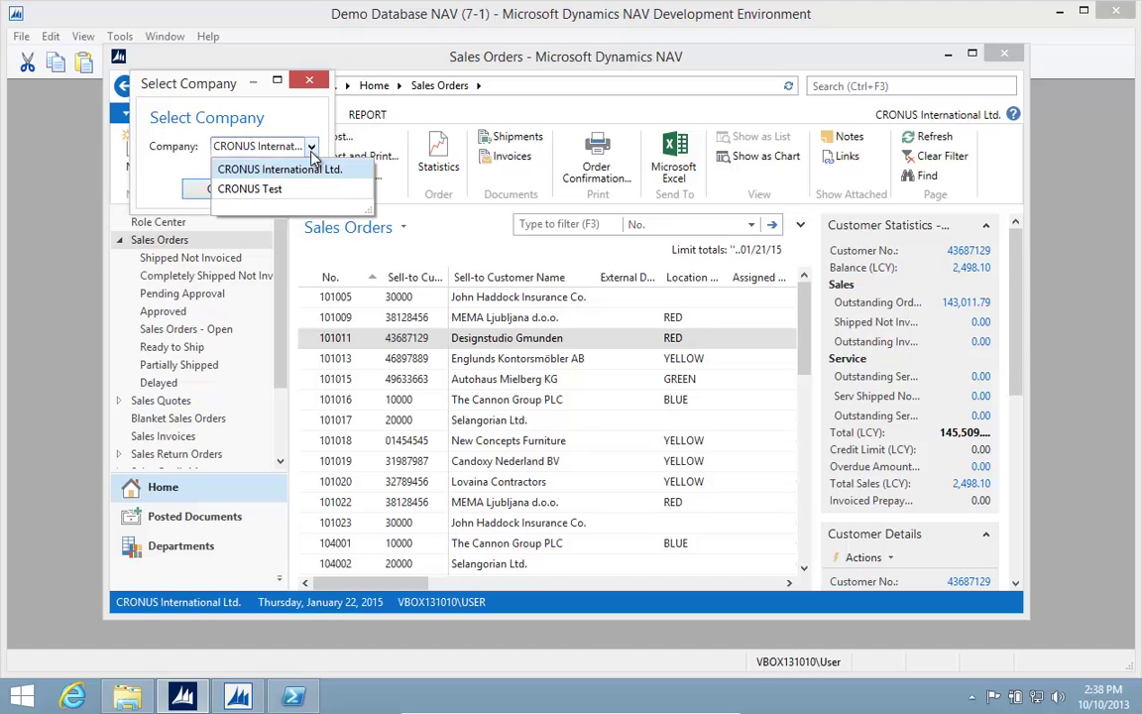
{"action": "left_click", "coordinate": [263, 191]}
{"action": "left_click", "coordinate": [219, 188]}
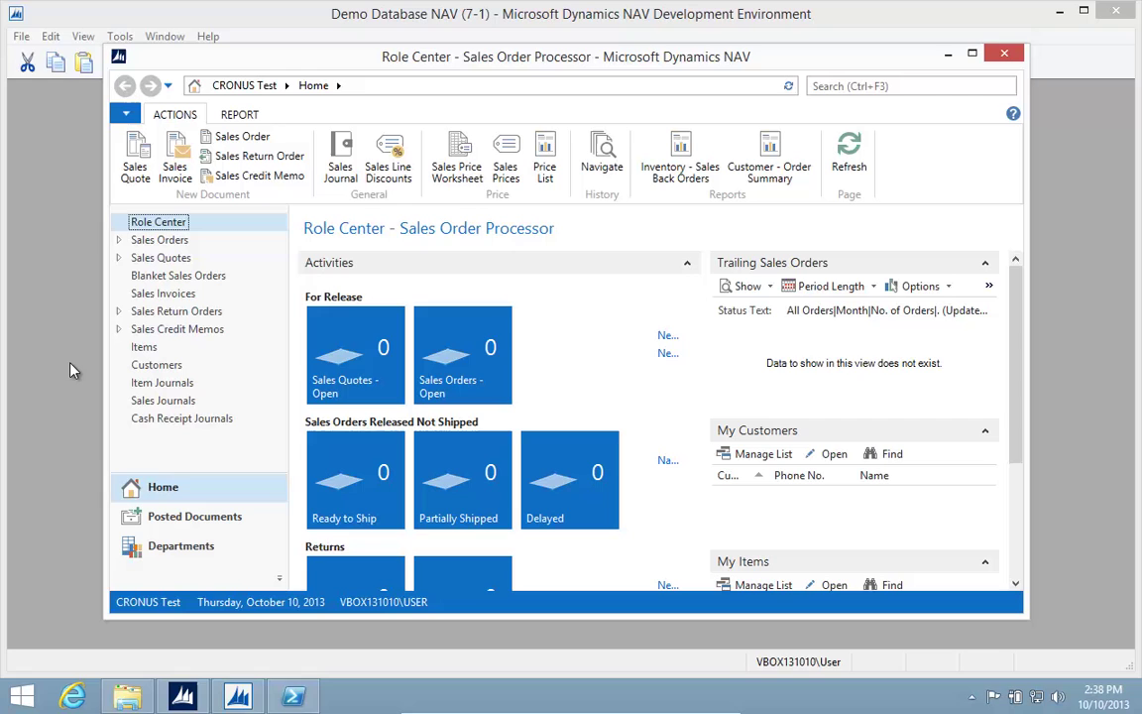
- In the Administration Shell, copy the company "CRONUS International Ltd." to "CRONUS North America" on server instance DynamicsNAV71 with Copy-NAVCompany
{"action": "key", "text": "alt+Tab"}
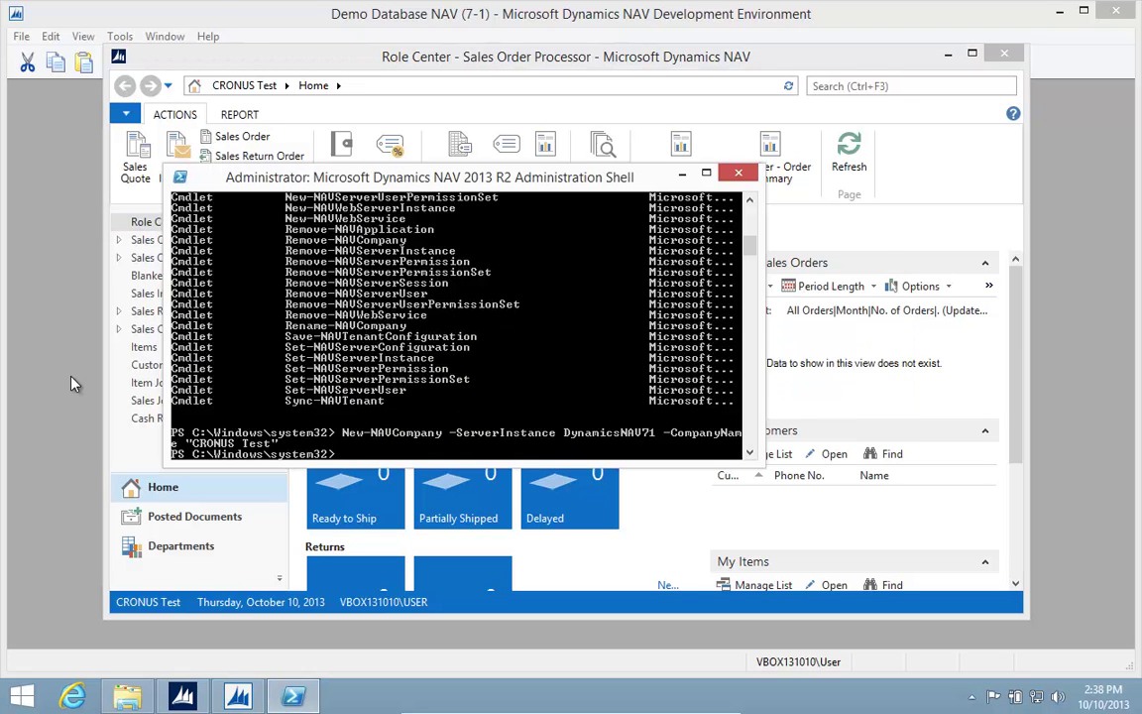
{"action": "type", "text": "copy-navco"}
{"action": "key", "text": "Tab"}
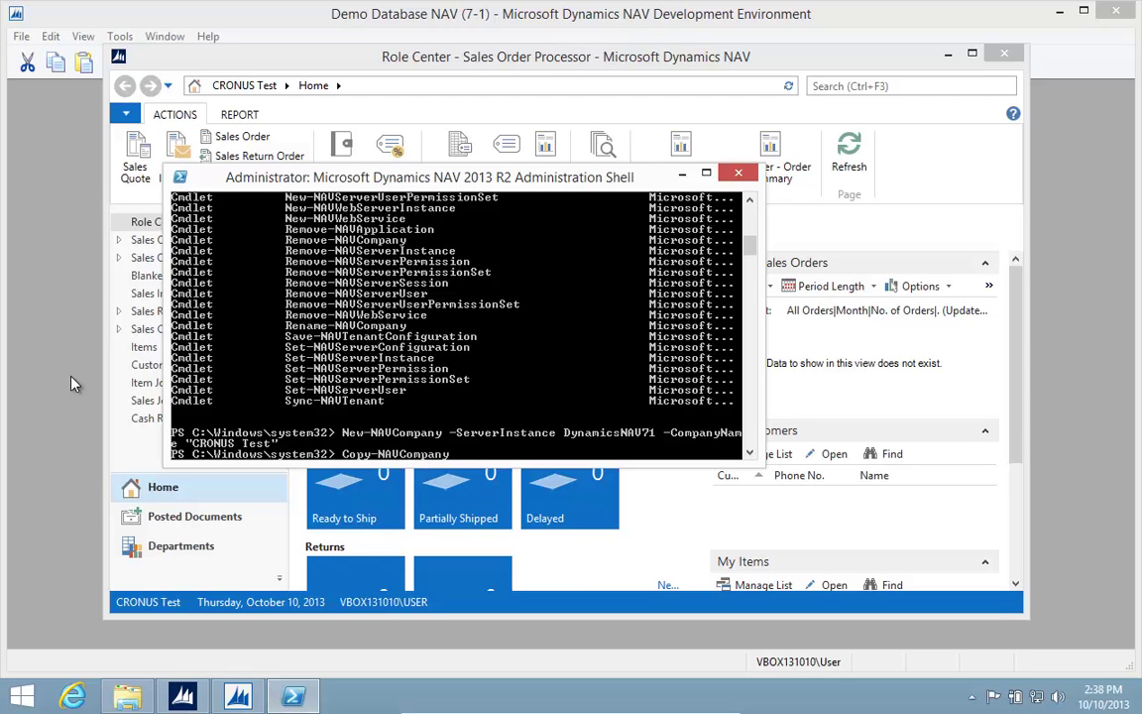
{"action": "type", "text": "-ServerInstance Dy"}
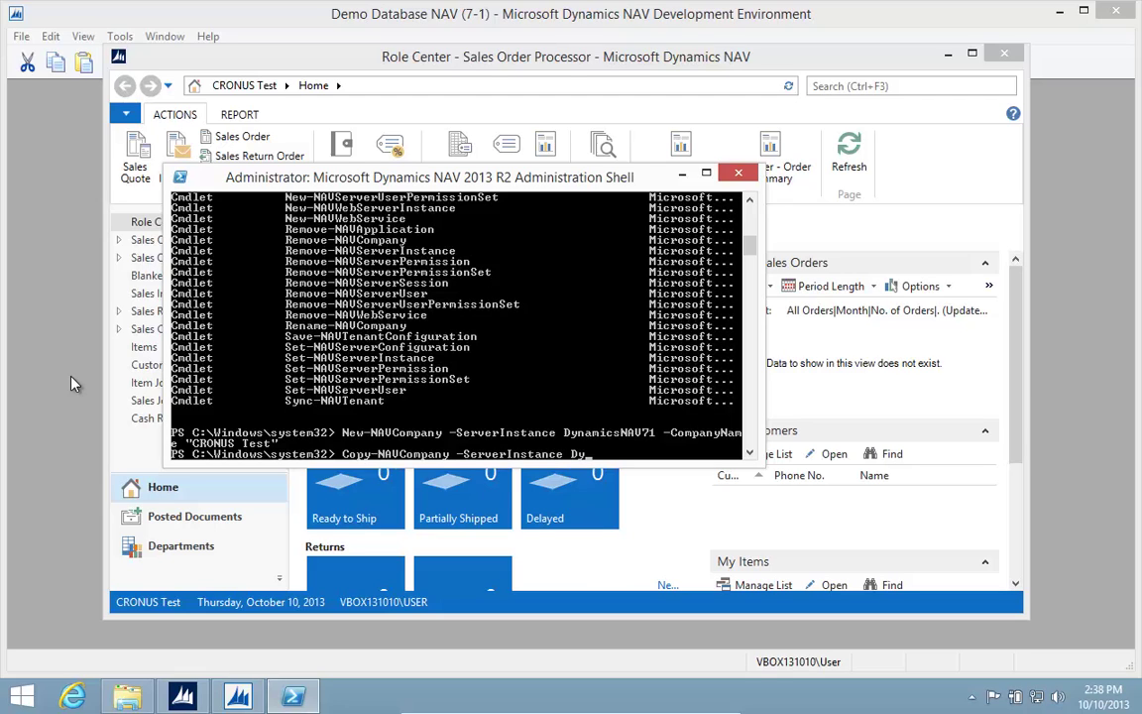
{"action": "type", "text": "namicsNAV71 -SourceCompanyName"}
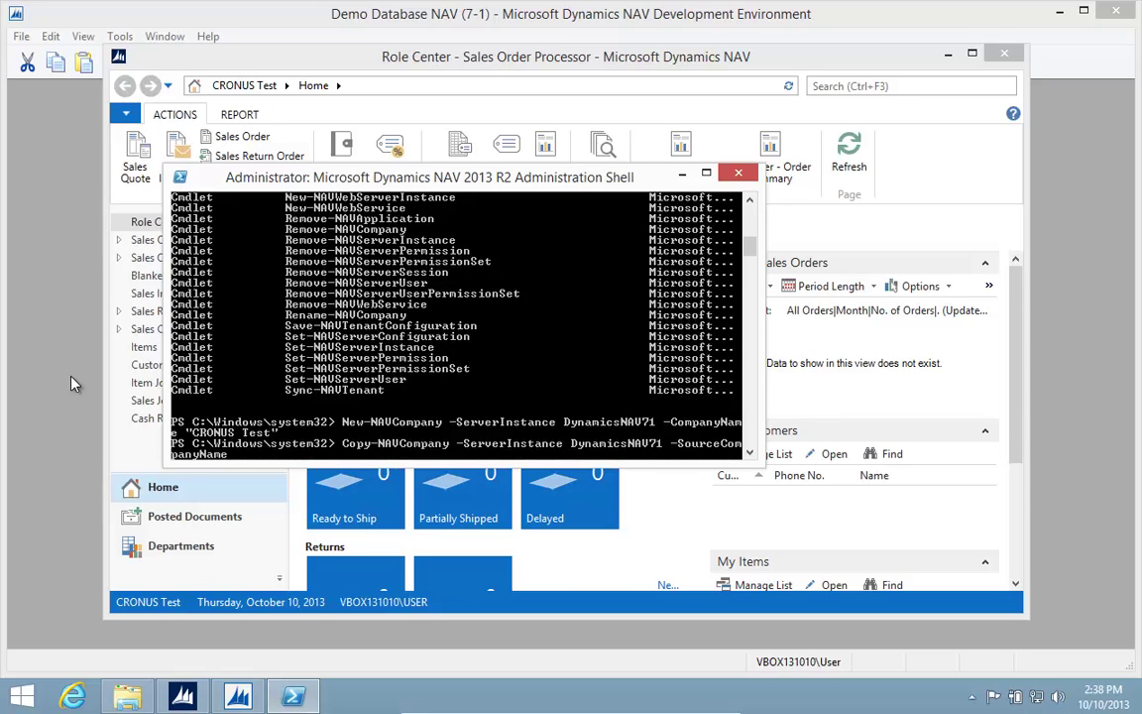
{"action": "type", "text": " \"CRONUS International"}
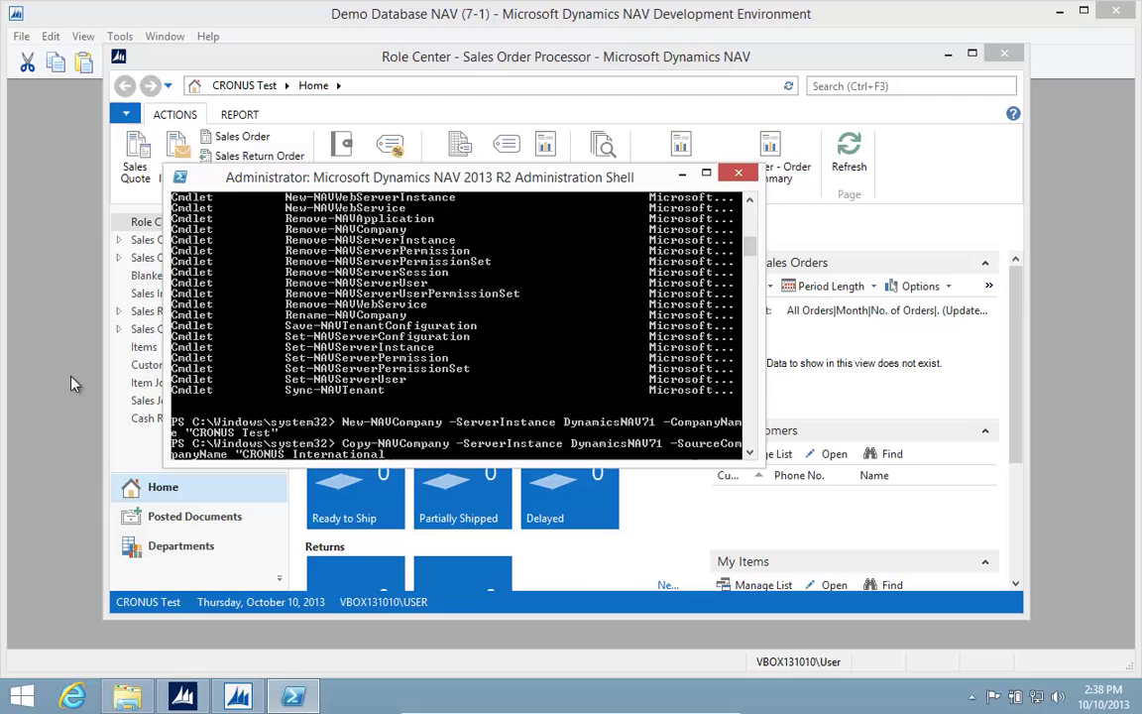
{"action": "type", "text": " Ltd."}
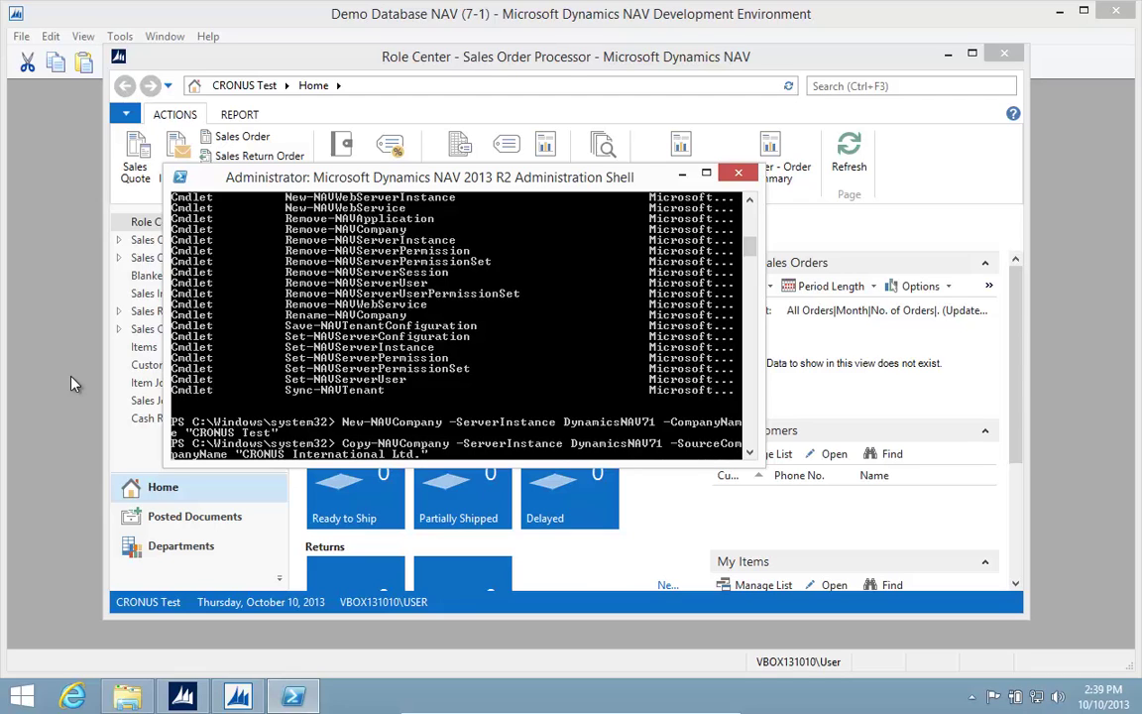
{"action": "type", "text": "\" -DestinationCompanyName"}
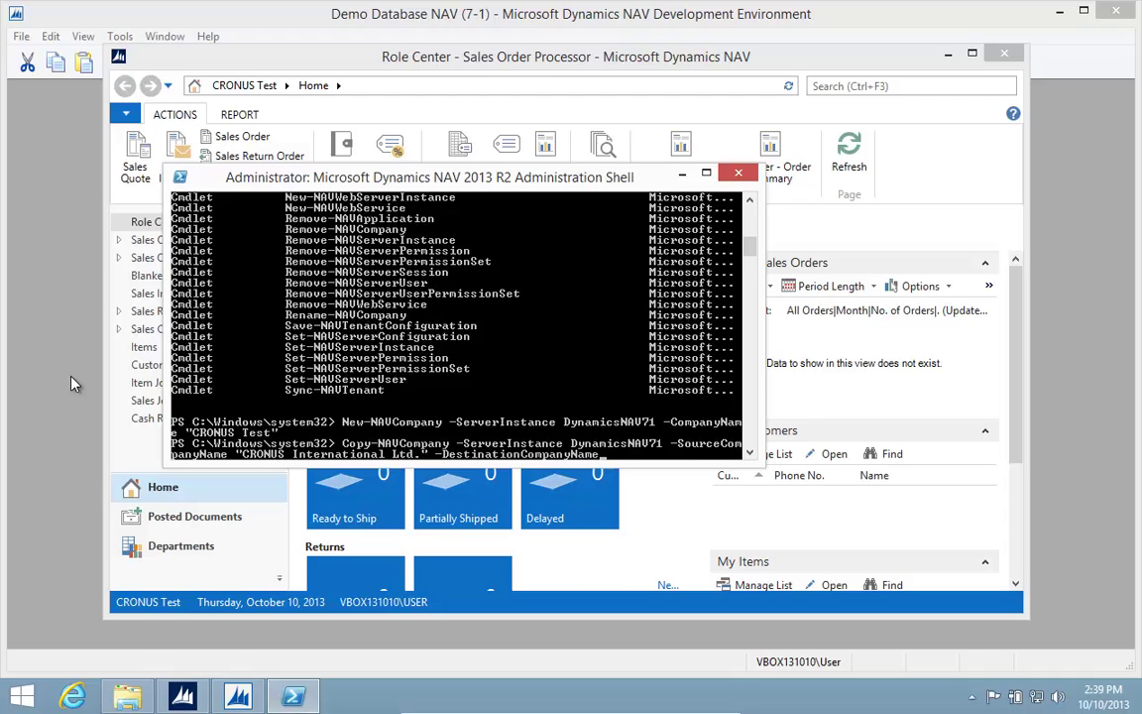
{"action": "type", "text": " \"Cronus"}
{"action": "key", "text": "BackSpace"}
{"action": "key", "text": "BackSpace"}
{"action": "key", "text": "BackSpace"}
{"action": "key", "text": "BackSpace"}
{"action": "type", "text": "RONUS North America"}
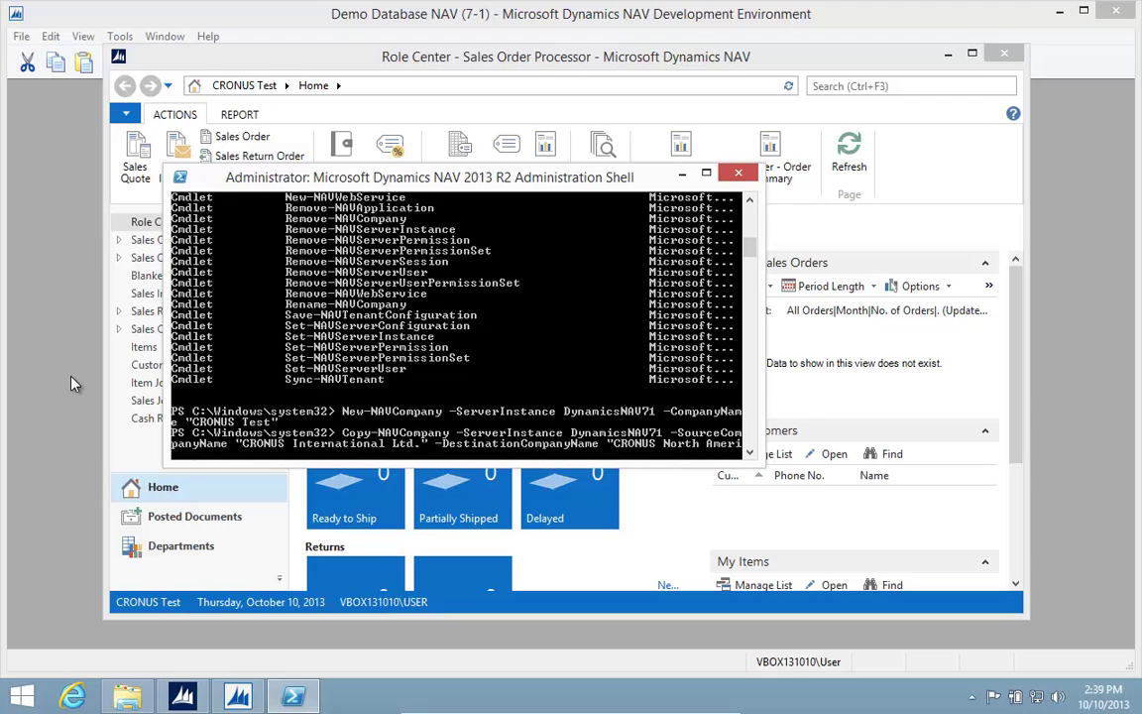
{"action": "type", "text": "\""}
{"action": "key", "text": "Return"}
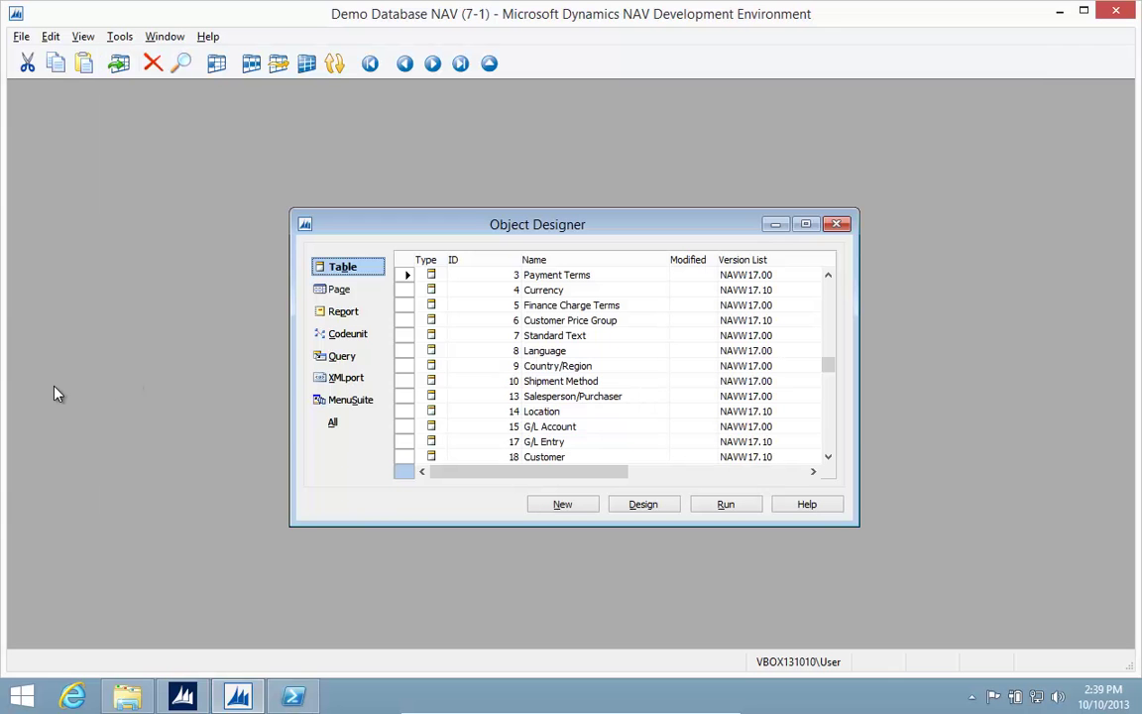
{"action": "key", "text": "alt+Tab"}
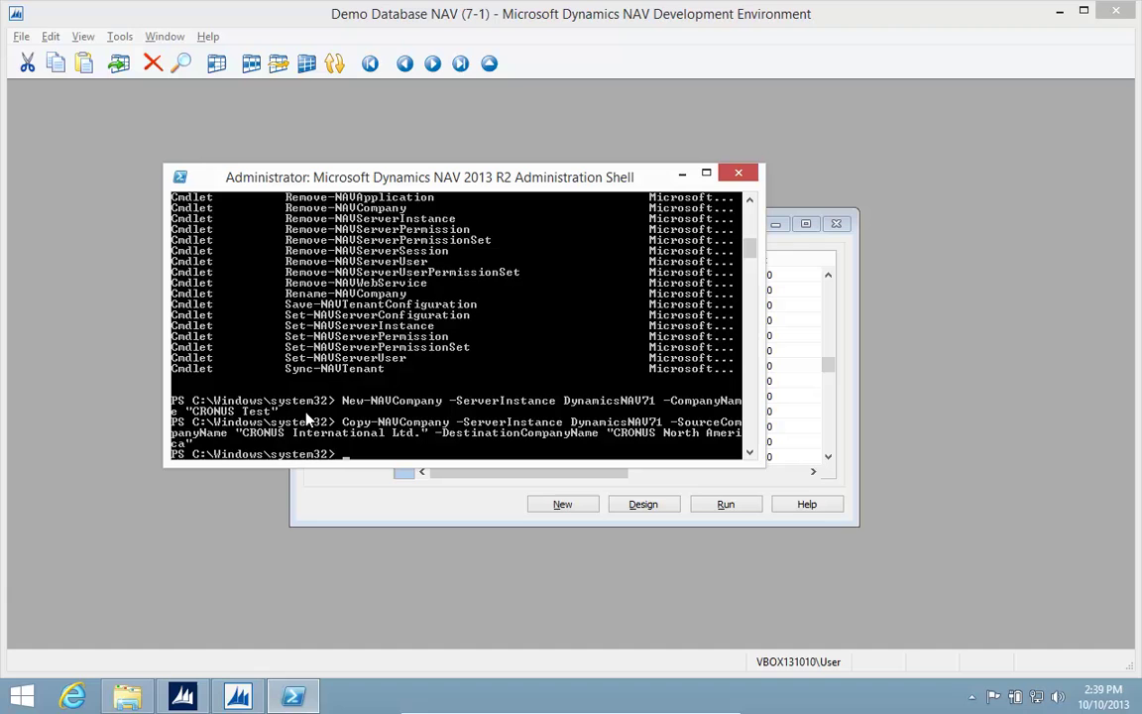
- Select CRONUS North America as the company in the Dynamics NAV Windows client, accept the demonstration company notice, and return to the Administration Shell
{"action": "left_click", "coordinate": [182, 698]}
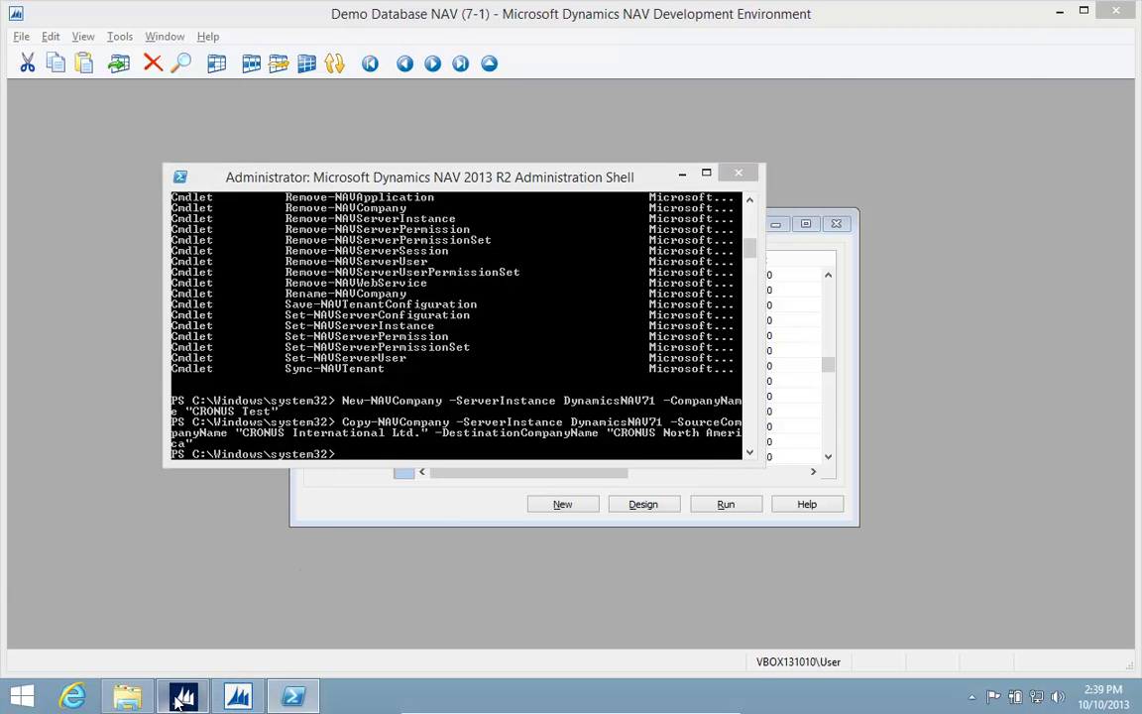
{"action": "left_click", "coordinate": [131, 117]}
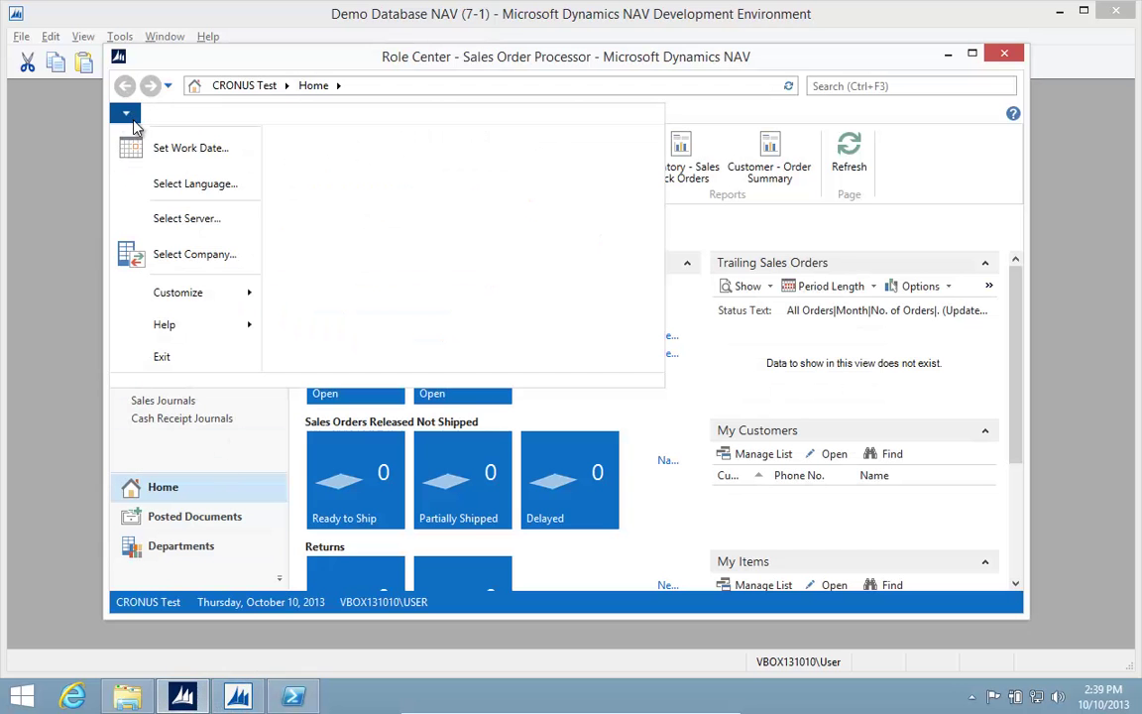
{"action": "left_click", "coordinate": [159, 254]}
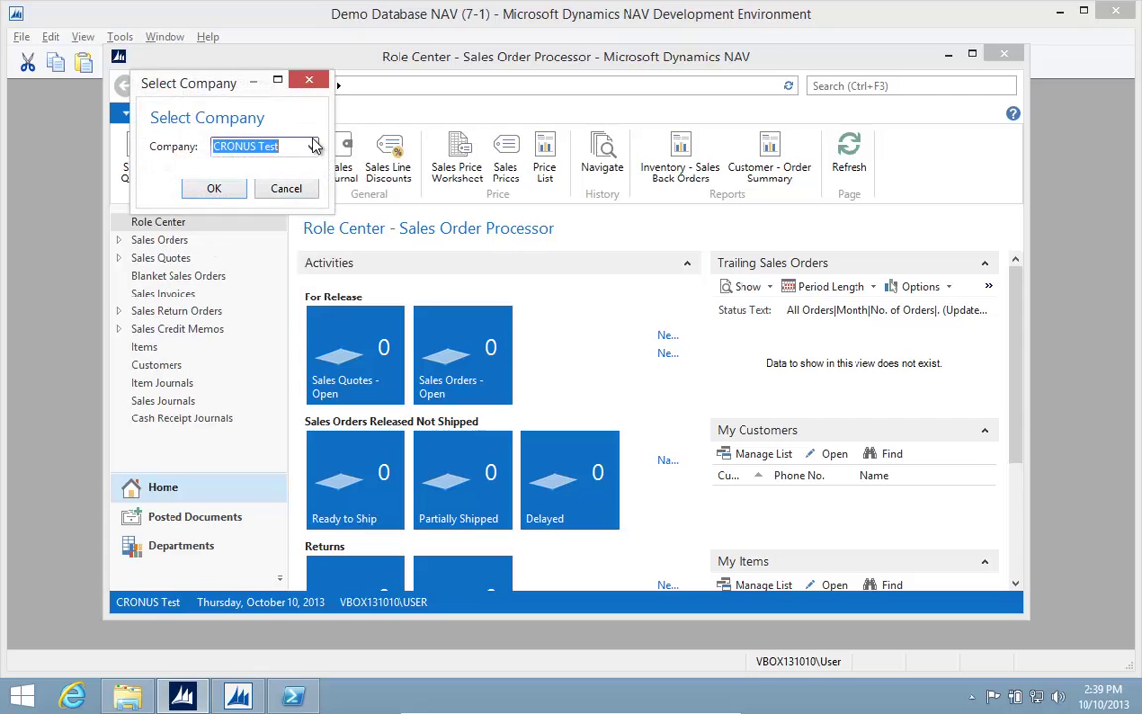
{"action": "left_click", "coordinate": [312, 146]}
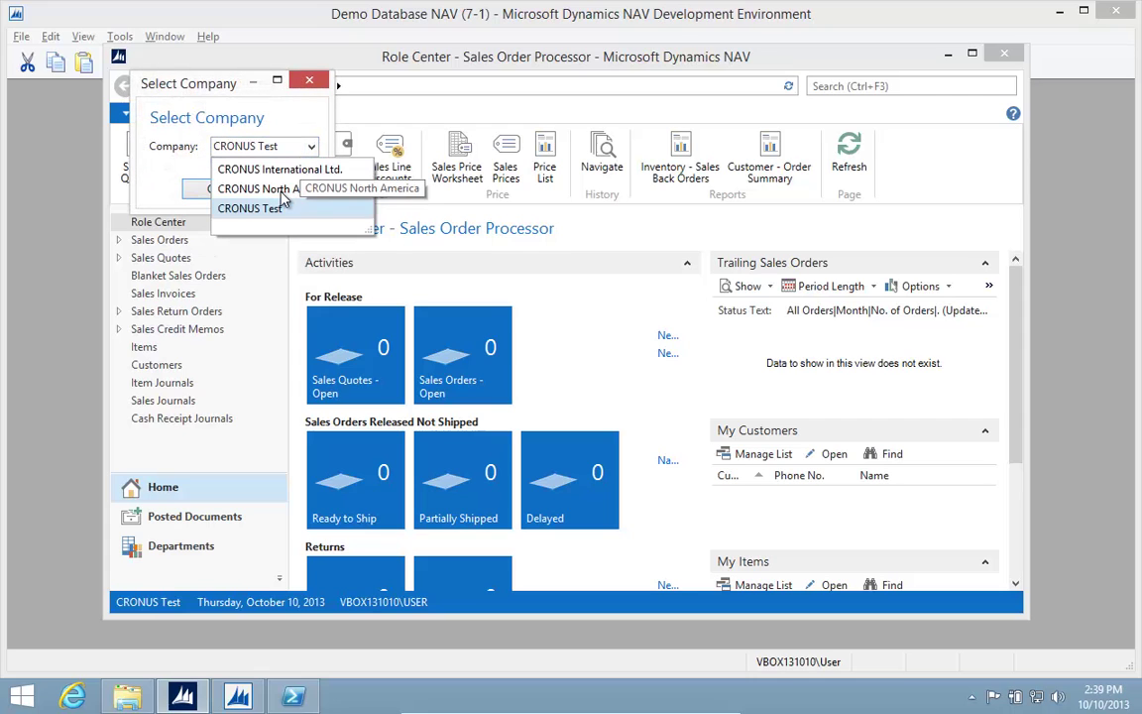
{"action": "left_click", "coordinate": [283, 189]}
{"action": "left_click", "coordinate": [218, 189]}
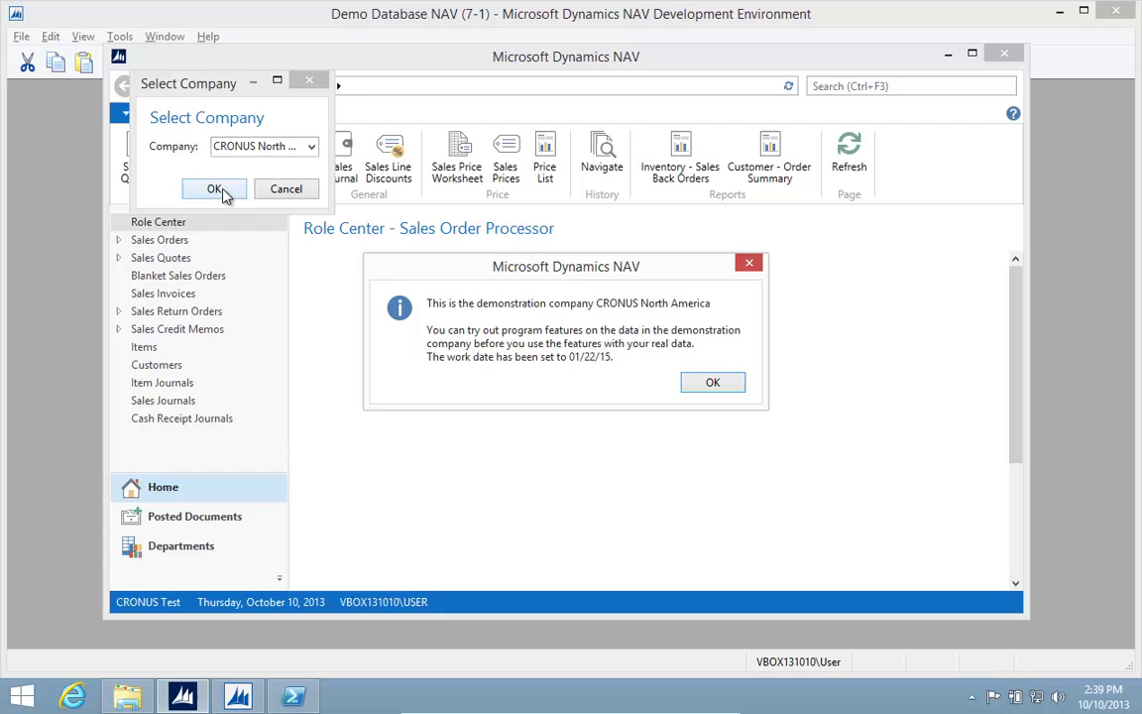
{"action": "left_click", "coordinate": [716, 386]}
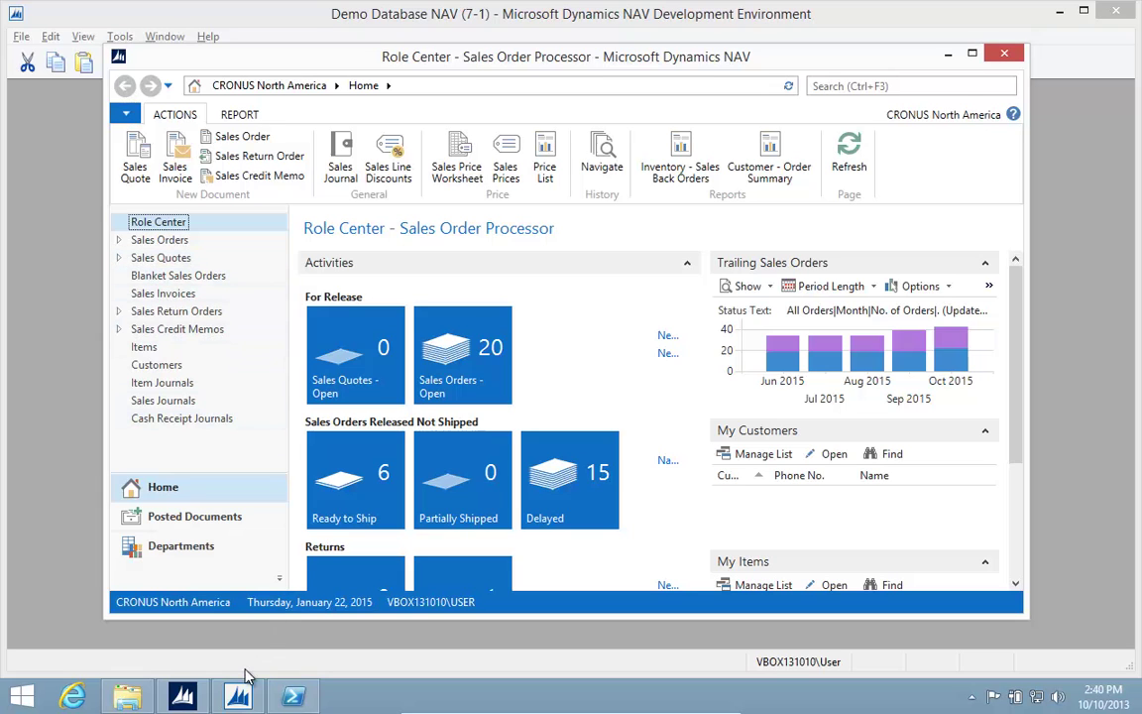
{"action": "left_click", "coordinate": [295, 698]}
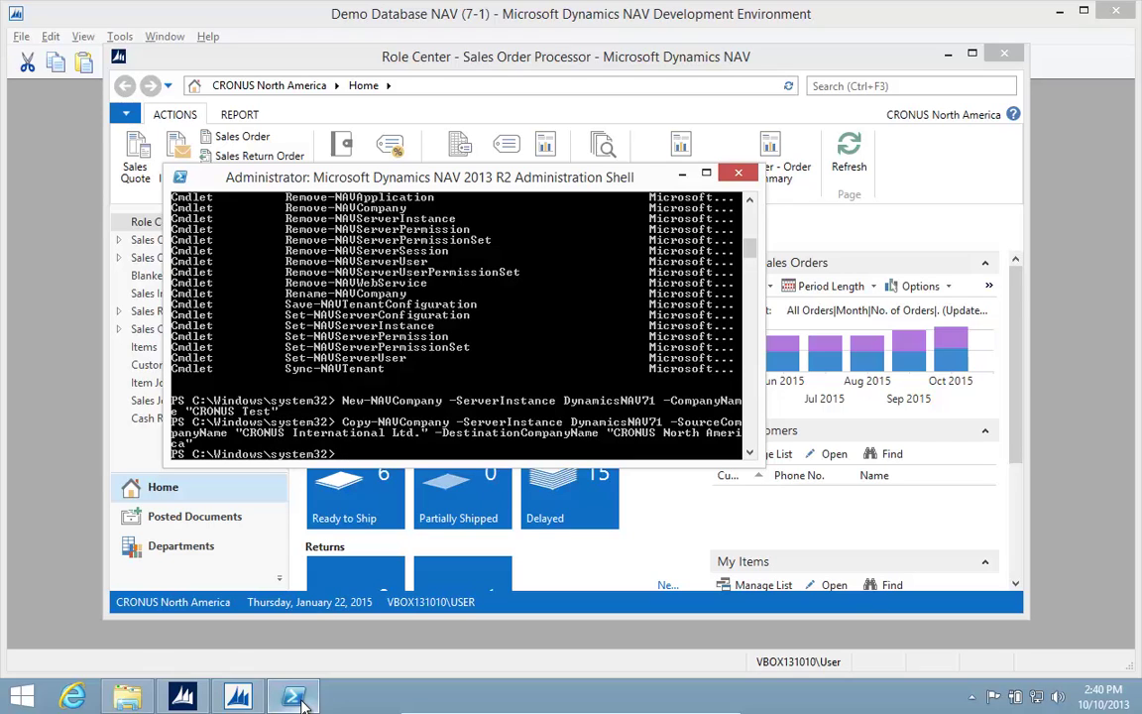
{"action": "type", "text": "delete-navc"}
{"action": "key", "text": "BackSpace"}
{"action": "key", "text": "BackSpace"}
{"action": "key", "text": "BackSpace"}
{"action": "key", "text": "BackSpace"}
{"action": "key", "text": "BackSpace"}
{"action": "key", "text": "BackSpace"}
{"action": "key", "text": "BackSpace"}
{"action": "key", "text": "BackSpace"}
{"action": "key", "text": "BackSpace"}
{"action": "key", "text": "BackSpace"}
{"action": "key", "text": "BackSpace"}
- Remove the company "CRONUS Test" from server instance DynamicsNAV71 with Remove-NAVCompany, confirming the removal
{"action": "type", "text": "remove-navc"}
{"action": "key", "text": "Tab"}
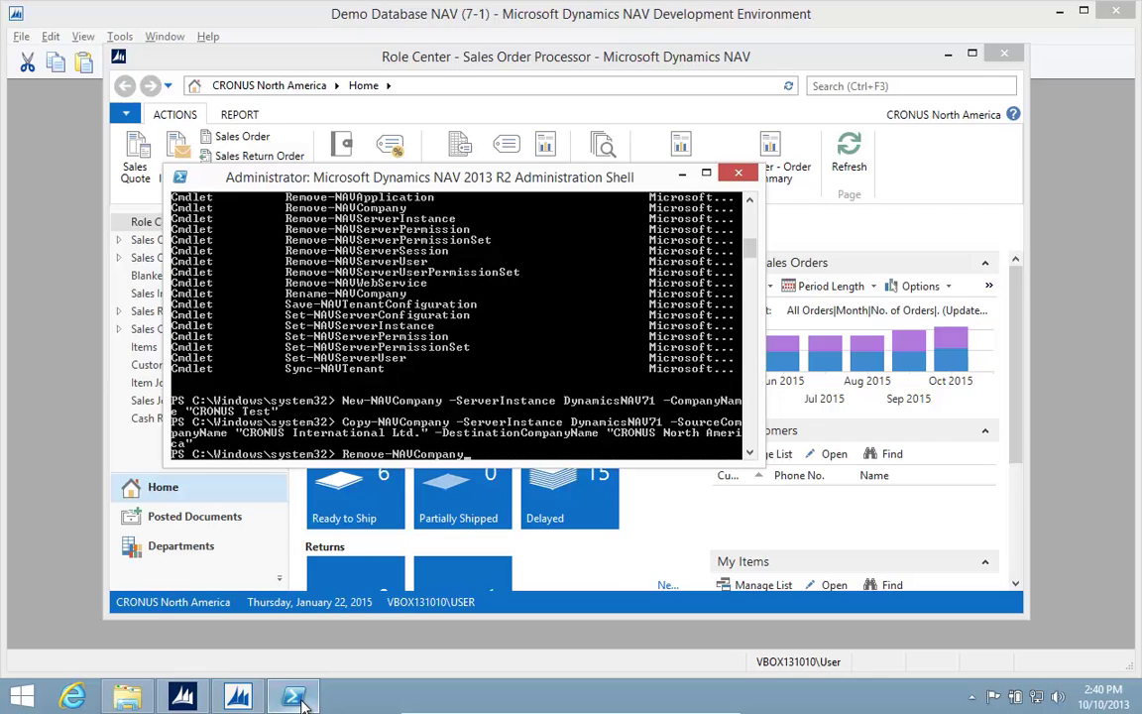
{"action": "type", "text": "-ServerInstance Dynam"}
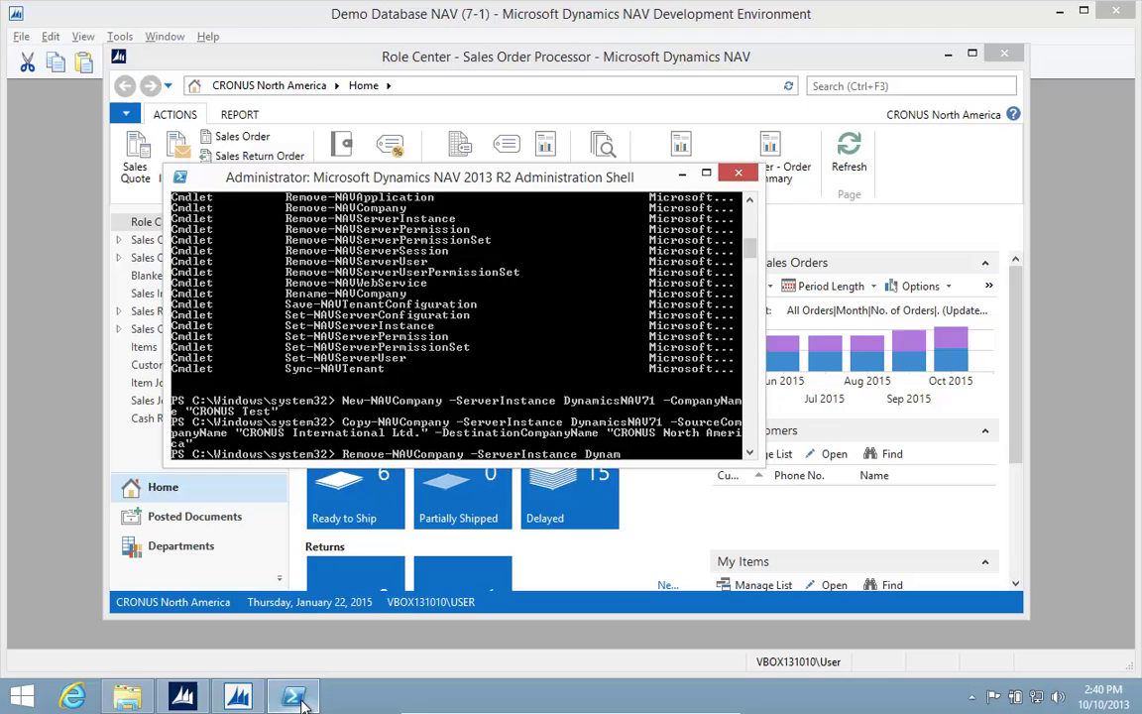
{"action": "type", "text": "icsNAV71 -CompanyName"}
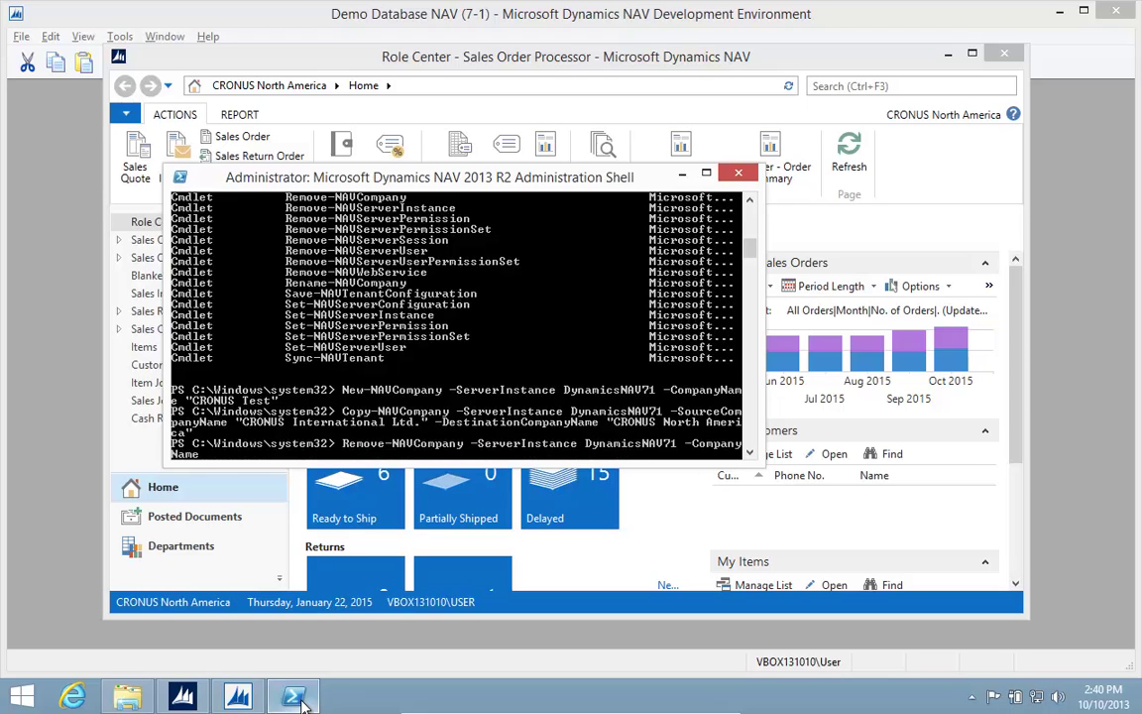
{"action": "type", "text": " \"CRONUS Test\""}
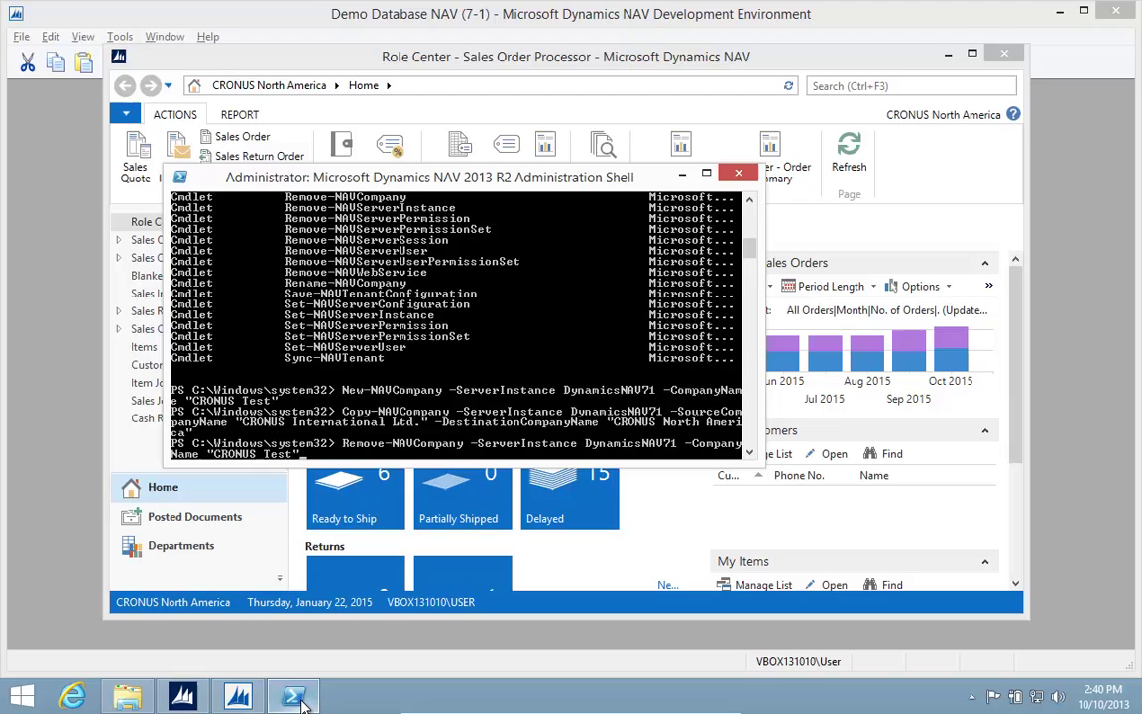
{"action": "key", "text": "Return"}
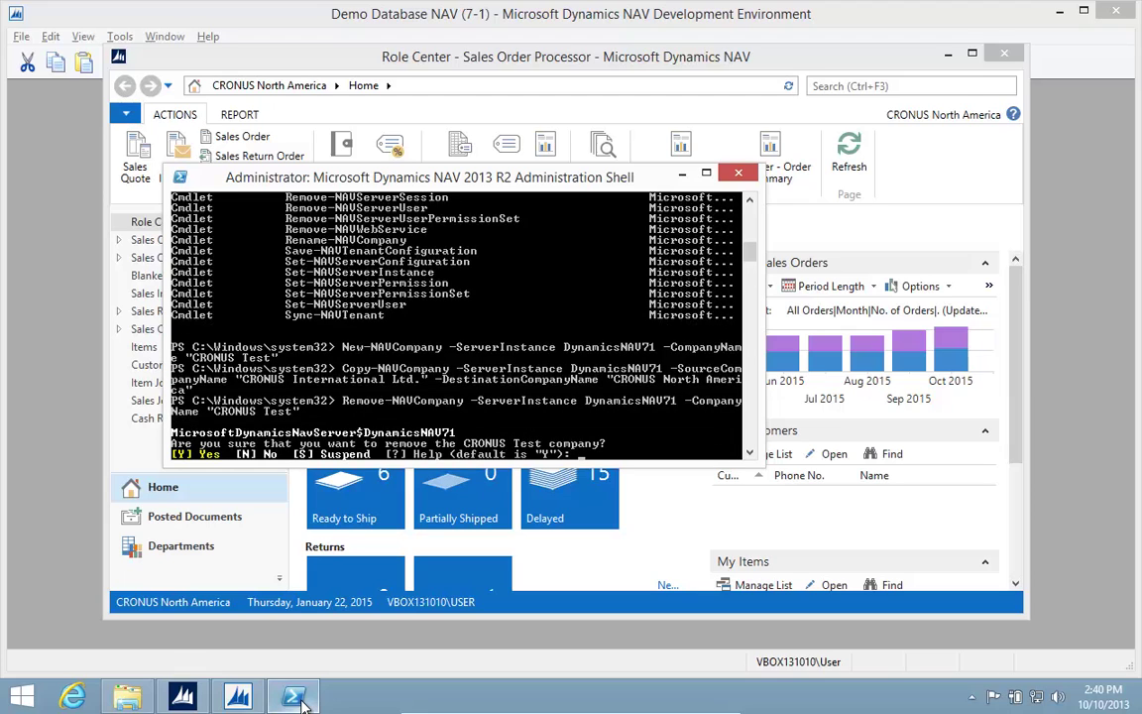
{"action": "type", "text": "y"}
{"action": "key", "text": "Return"}
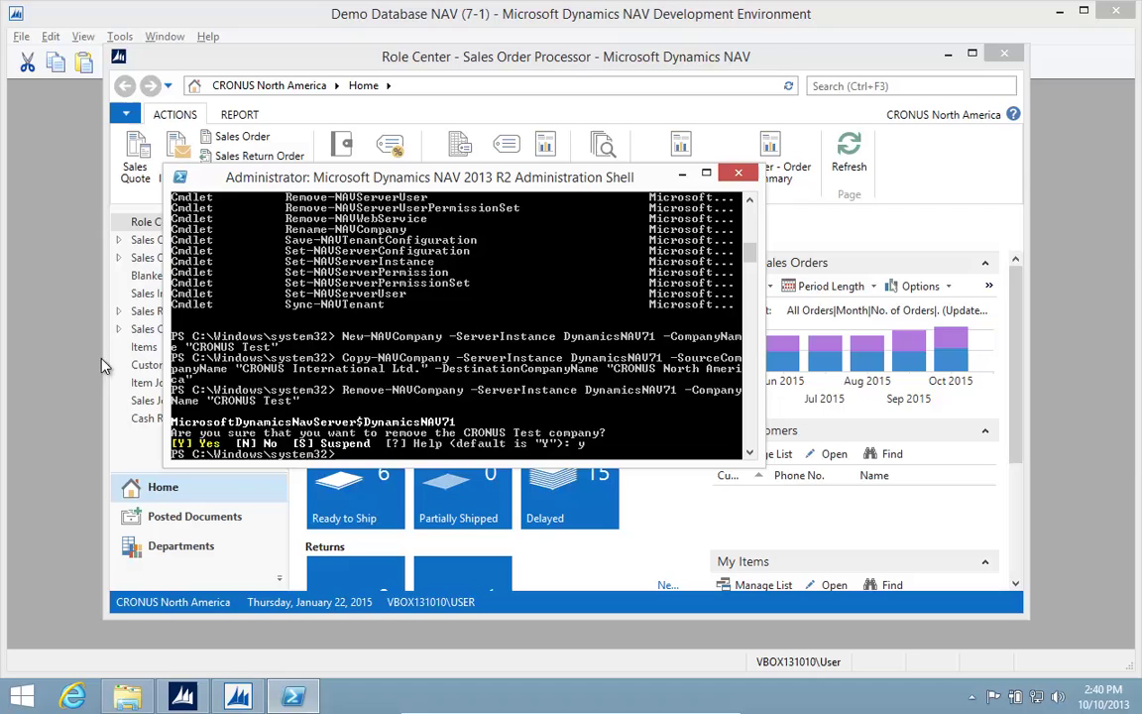
- Check which companies can be selected in the Dynamics NAV Windows client, and switch back to the Administration Shell
{"action": "left_click", "coordinate": [238, 78]}
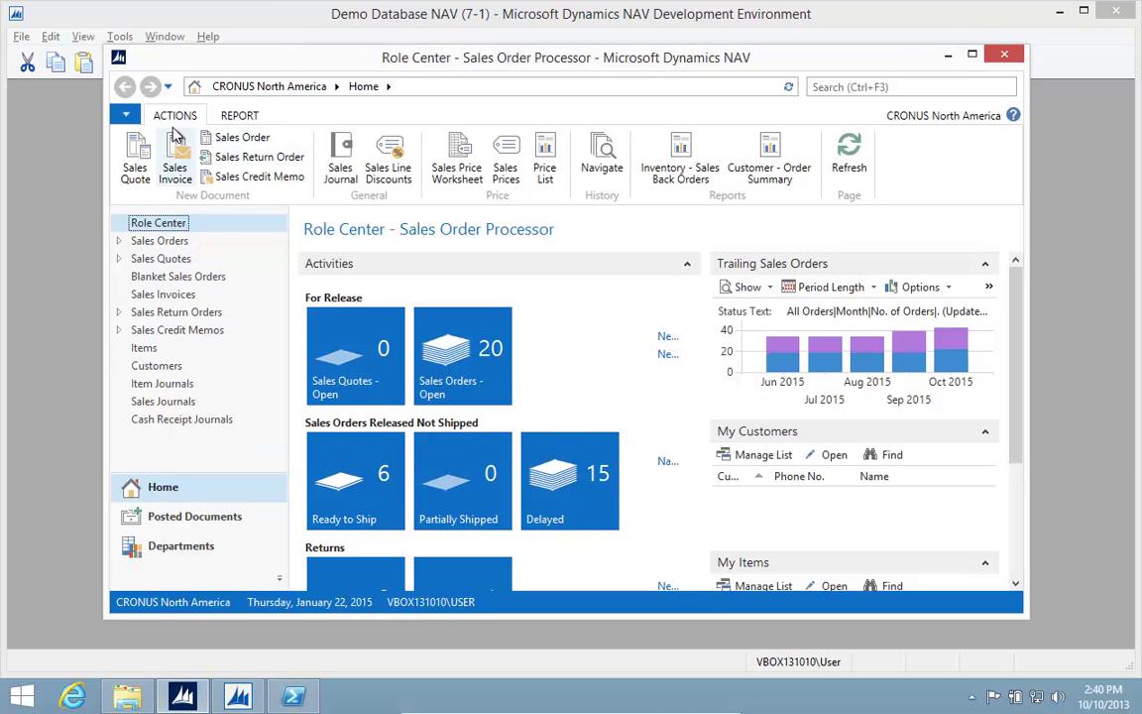
{"action": "left_click", "coordinate": [126, 115]}
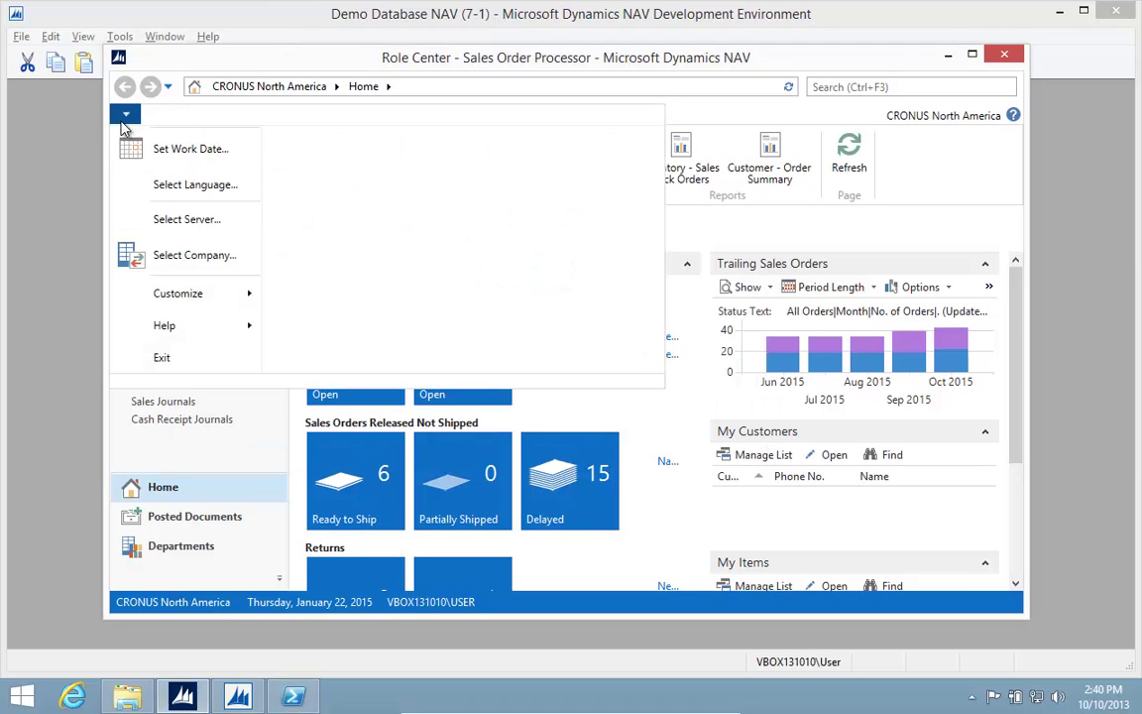
{"action": "left_click", "coordinate": [194, 255]}
{"action": "left_click", "coordinate": [312, 148]}
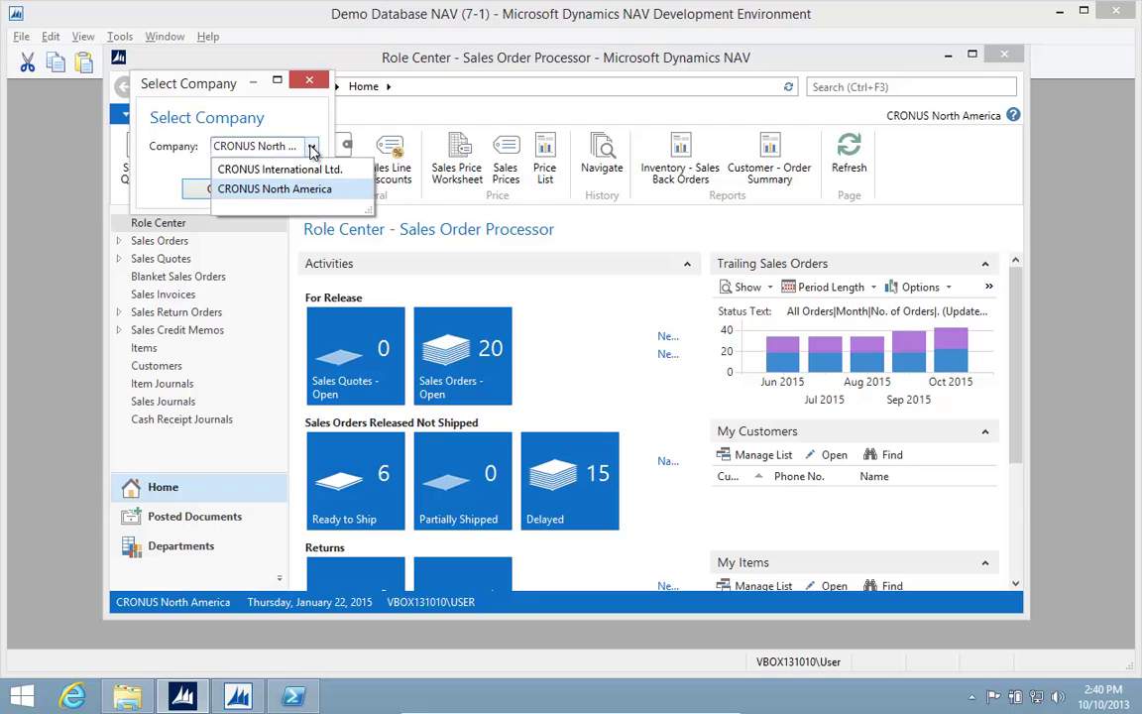
{"action": "key", "text": "alt+Tab"}
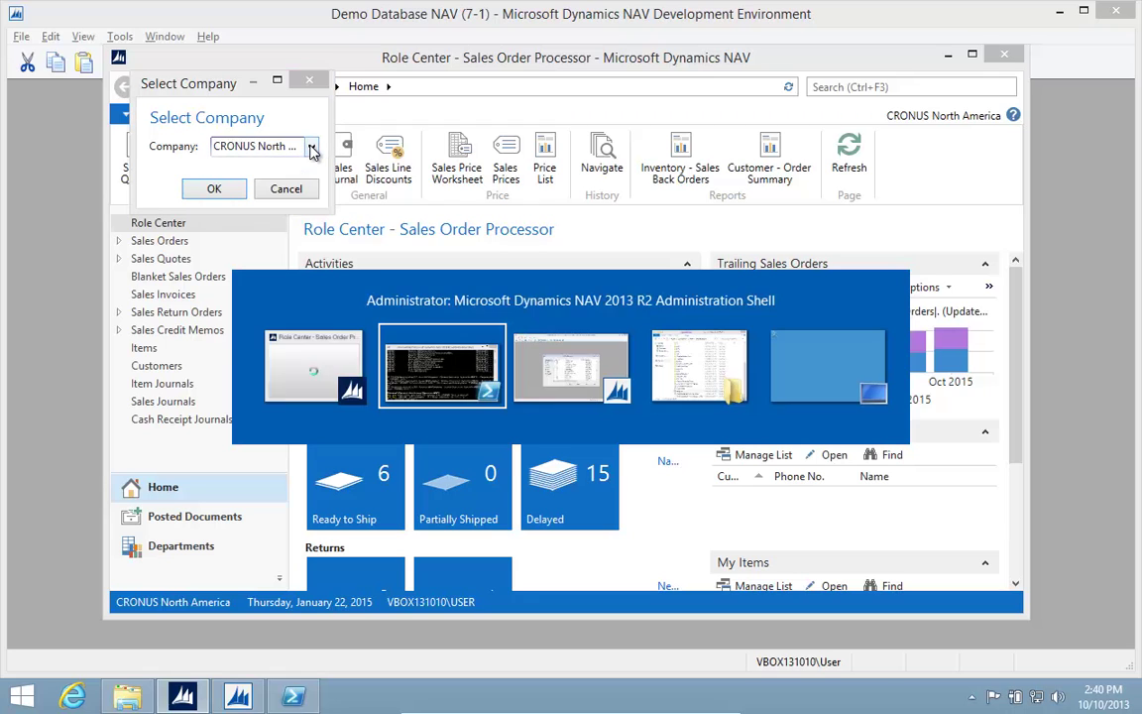